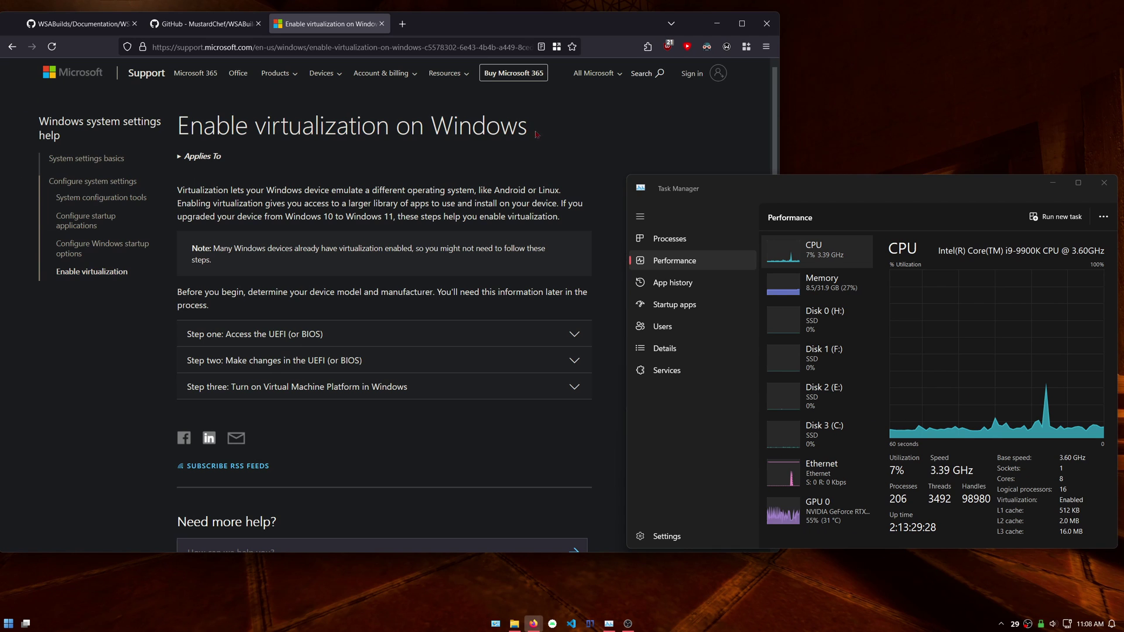
# Highlight the Enable virtualization guide's title, then clear the highlight.
pyautogui.moveTo(527, 126); pyautogui.dragTo(190, 126)
pyautogui.click(390, 203)
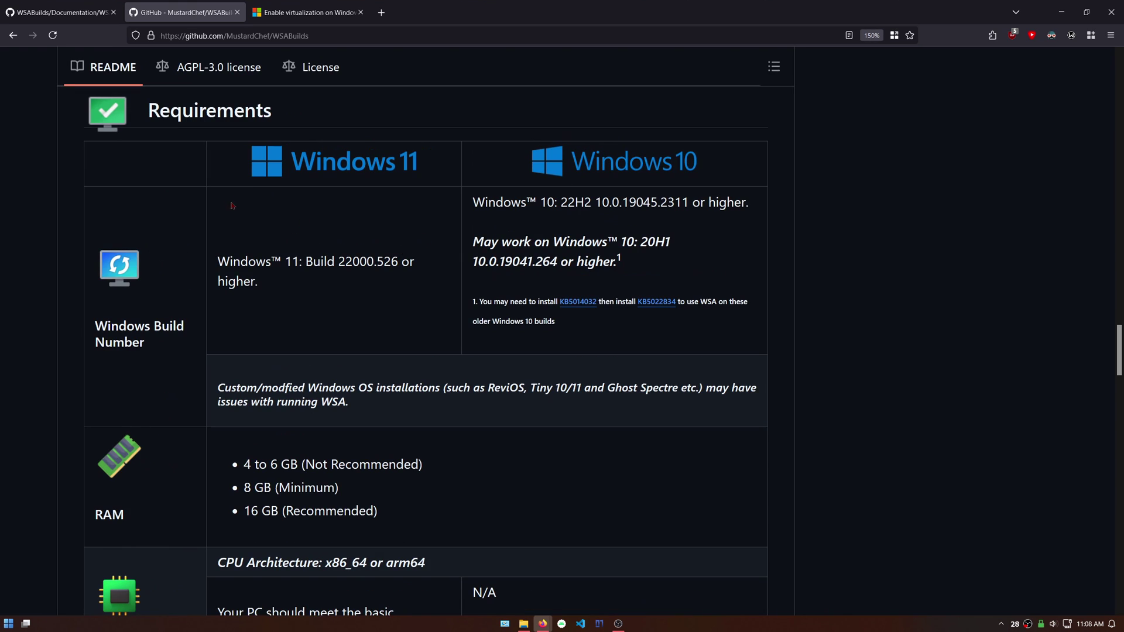
# Read down the WSA requirements and confirm in its Properties that drive E uses NTFS.
pyautogui.scroll(-6, 295, 251)
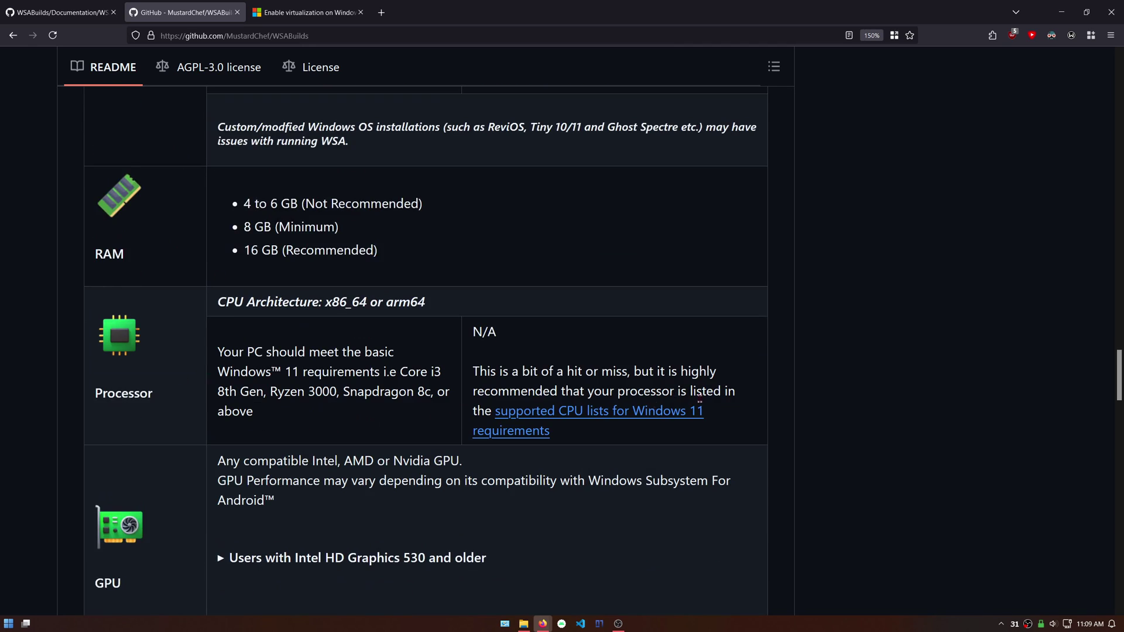
pyautogui.scroll(-3, 142, 370)
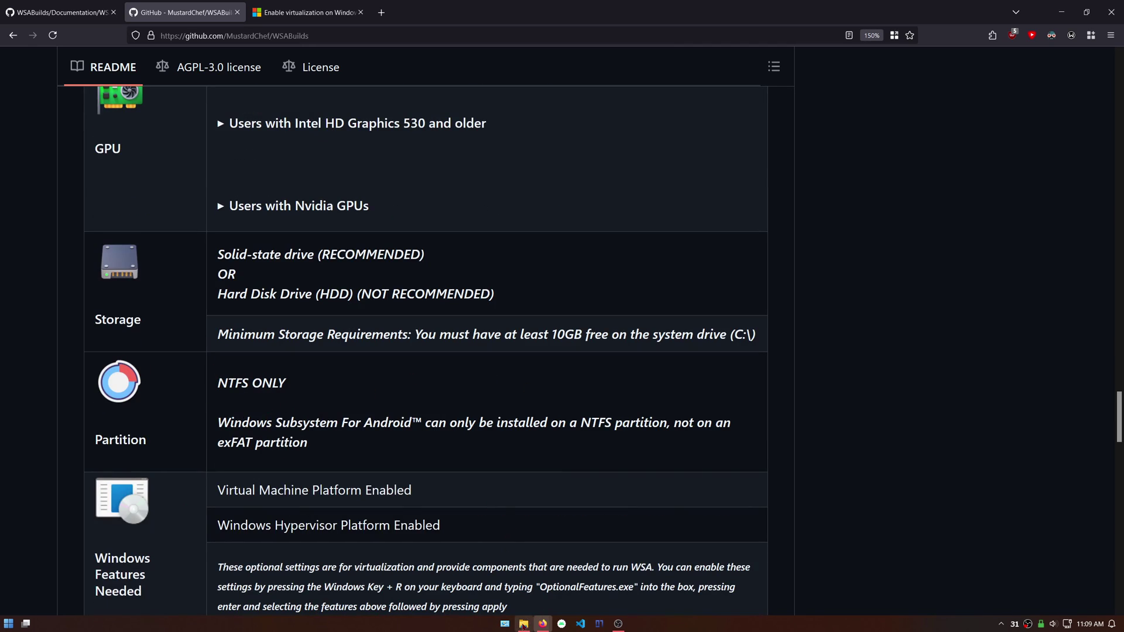
pyautogui.click(523, 623)
pyautogui.rightClick(663, 305)
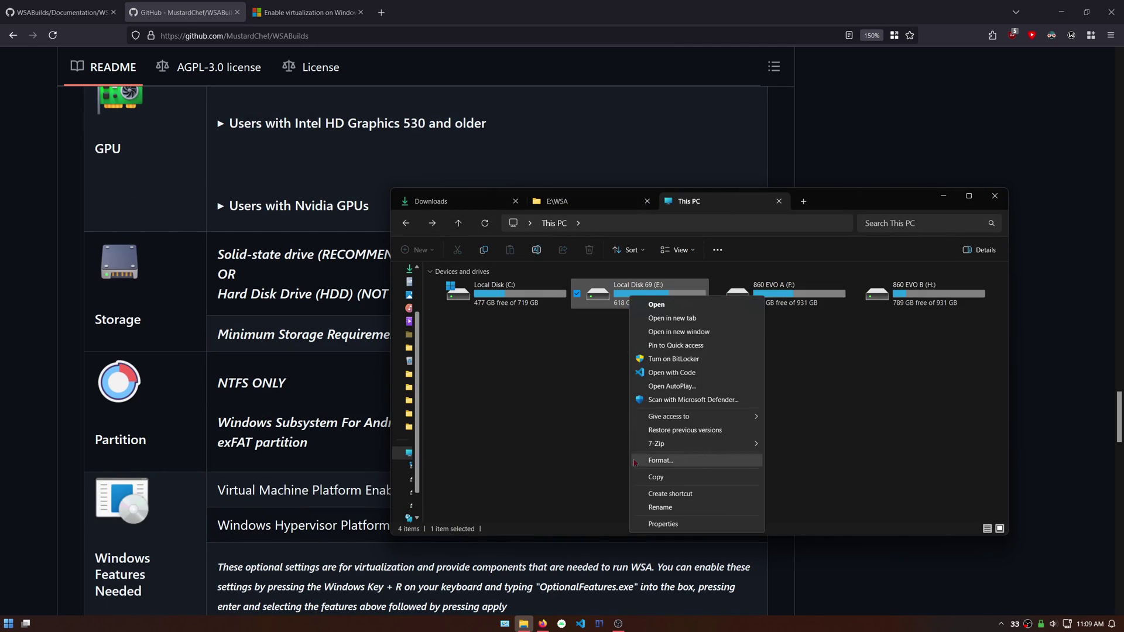
pyautogui.click(665, 522)
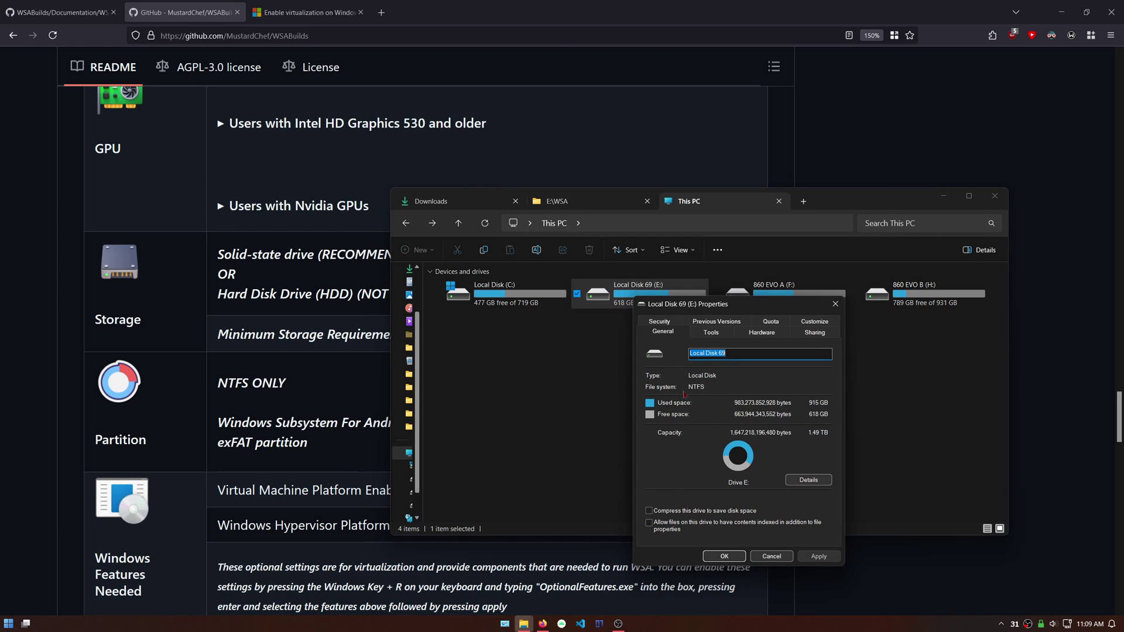
pyautogui.click(771, 555)
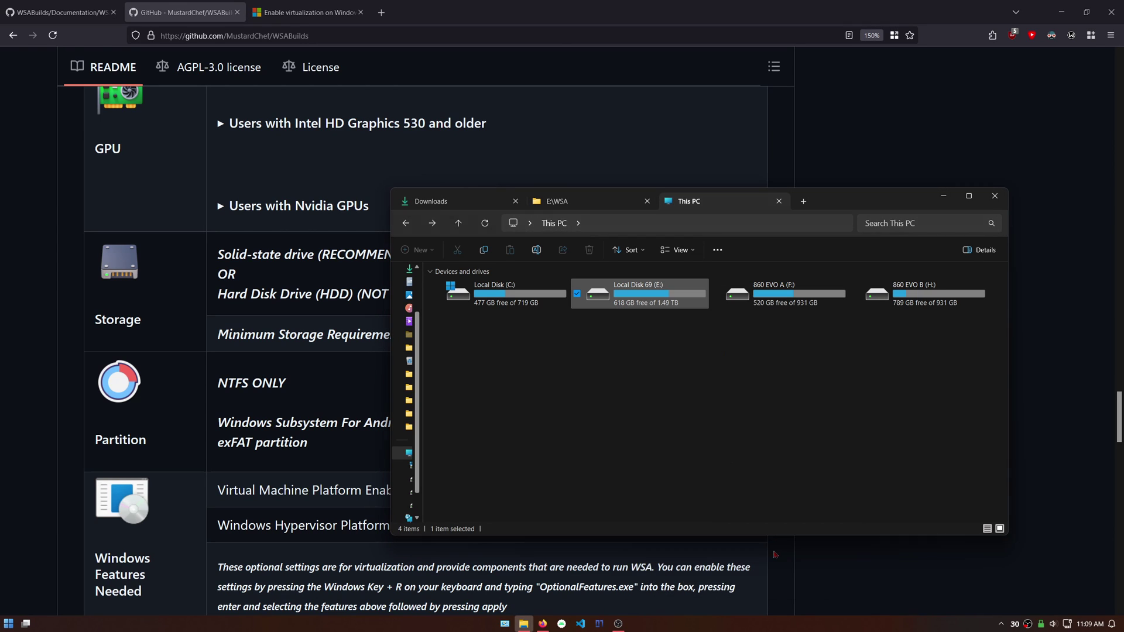
pyautogui.click(943, 196)
pyautogui.scroll(-2, 276, 447)
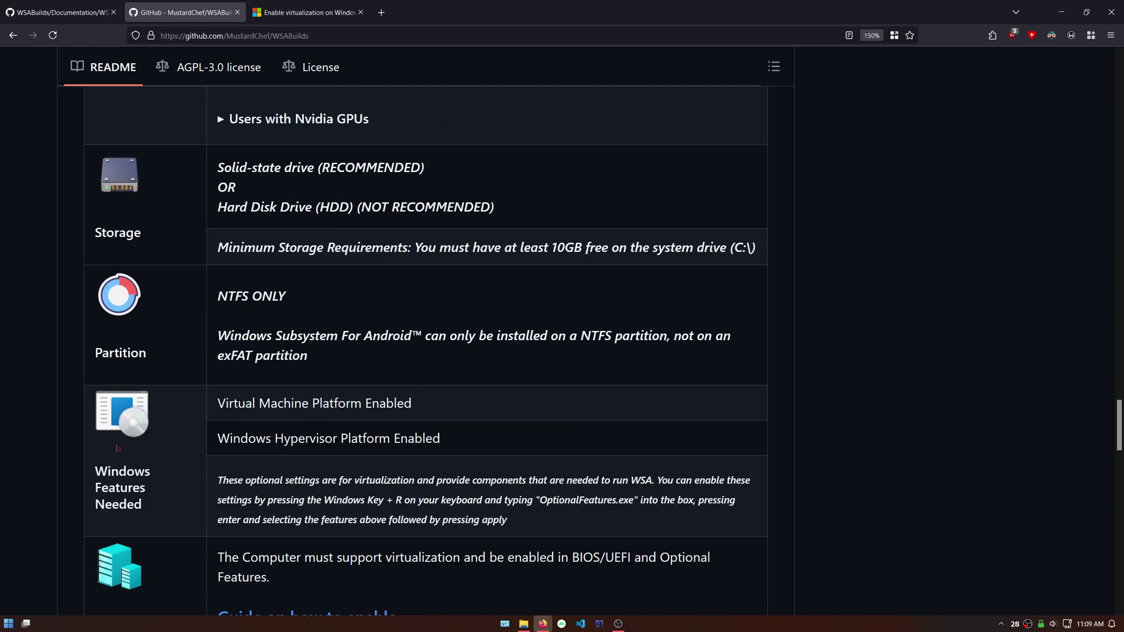
# Turn on Windows Hypervisor Platform in Windows Features, apply it and choose Restart now.
pyautogui.press('super')
pyautogui.write('windows features')
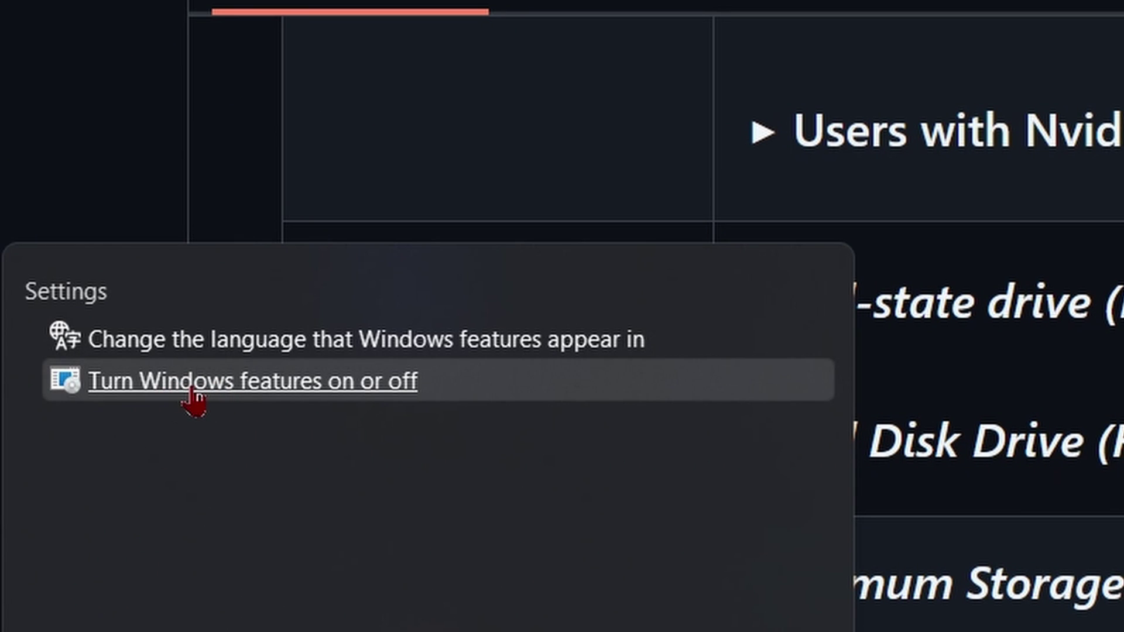
pyautogui.click(193, 386)
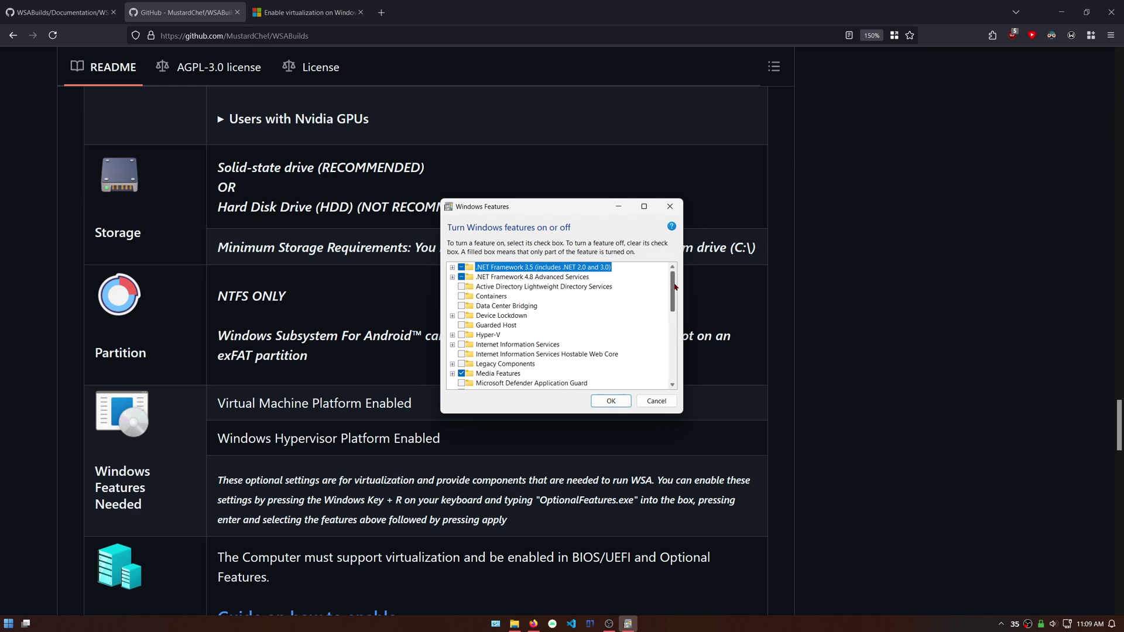
pyautogui.moveTo(675, 286); pyautogui.dragTo(674, 369)
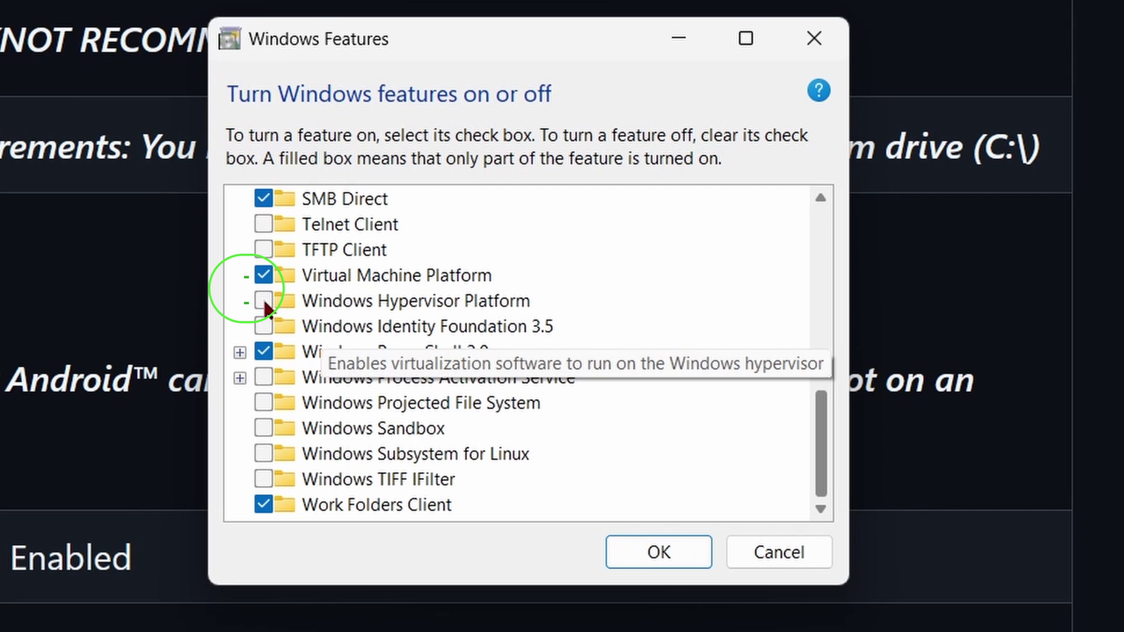
pyautogui.click(264, 301)
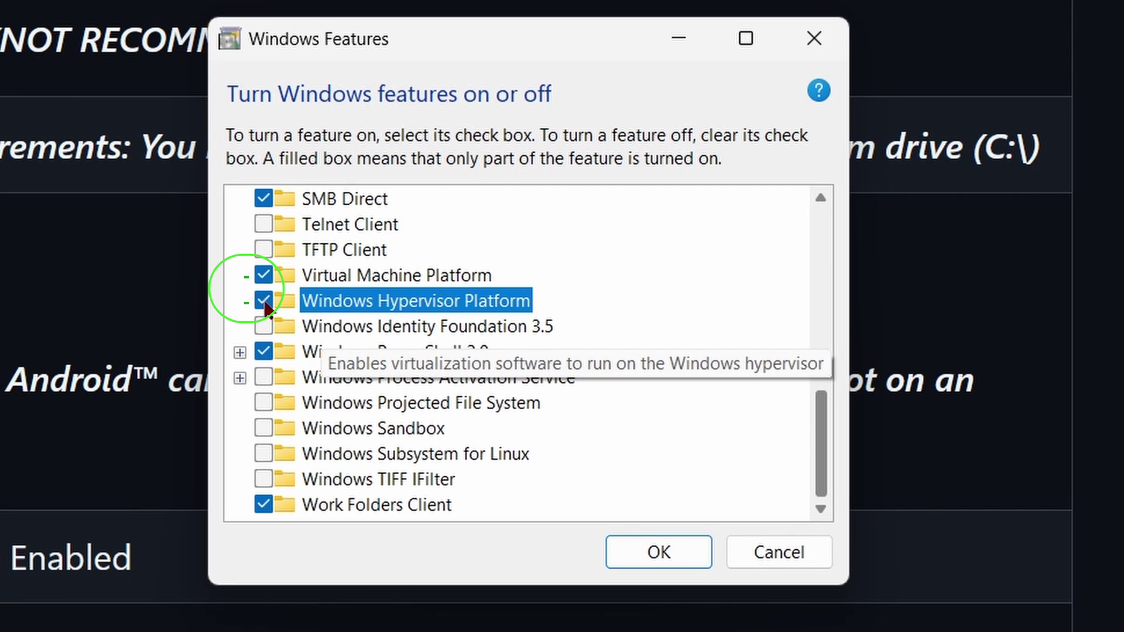
pyautogui.click(643, 542)
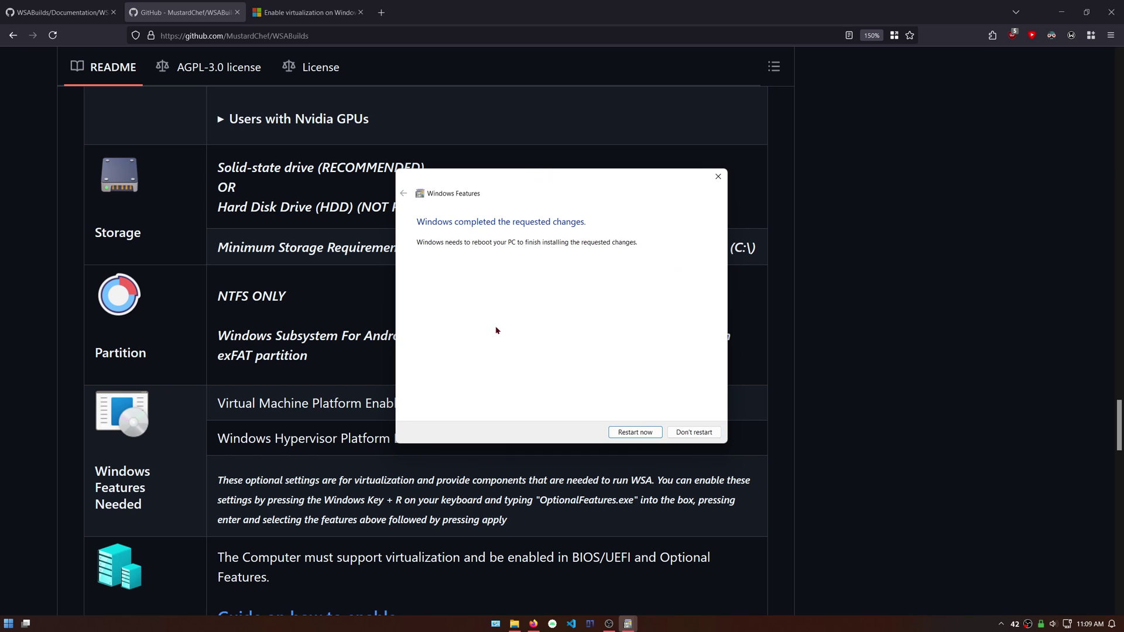
pyautogui.click(631, 433)
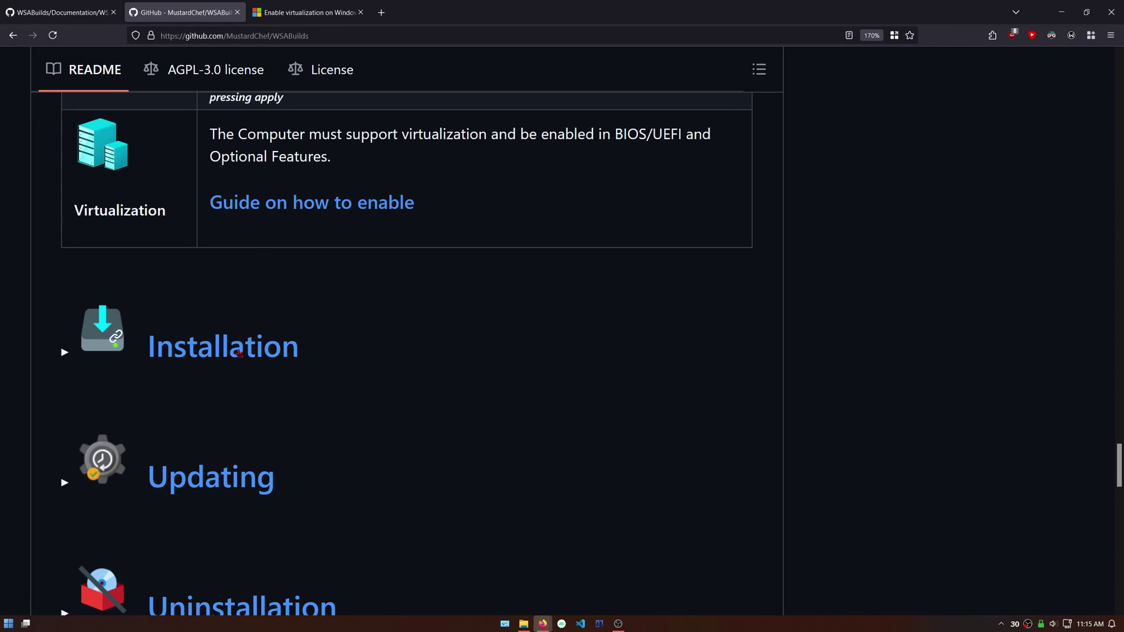
# Look through the WSABuilds Installation guide.
pyautogui.click(63, 12)
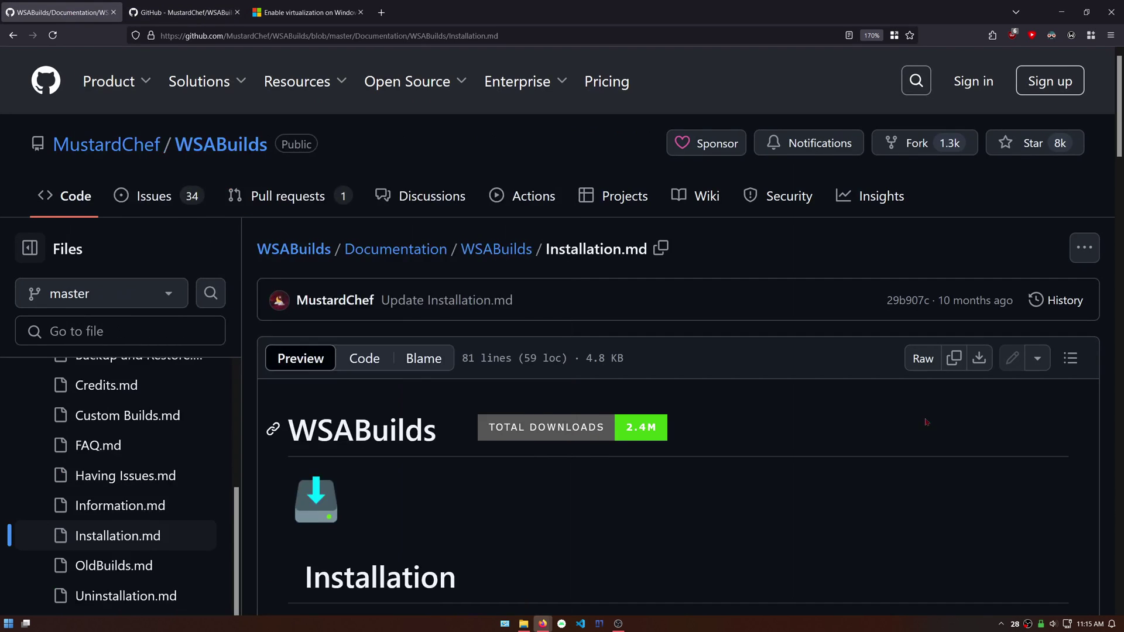
pyautogui.scroll(-6, 391, 397)
pyautogui.scroll(-10, 391, 397)
pyautogui.scroll(20, 632, 394)
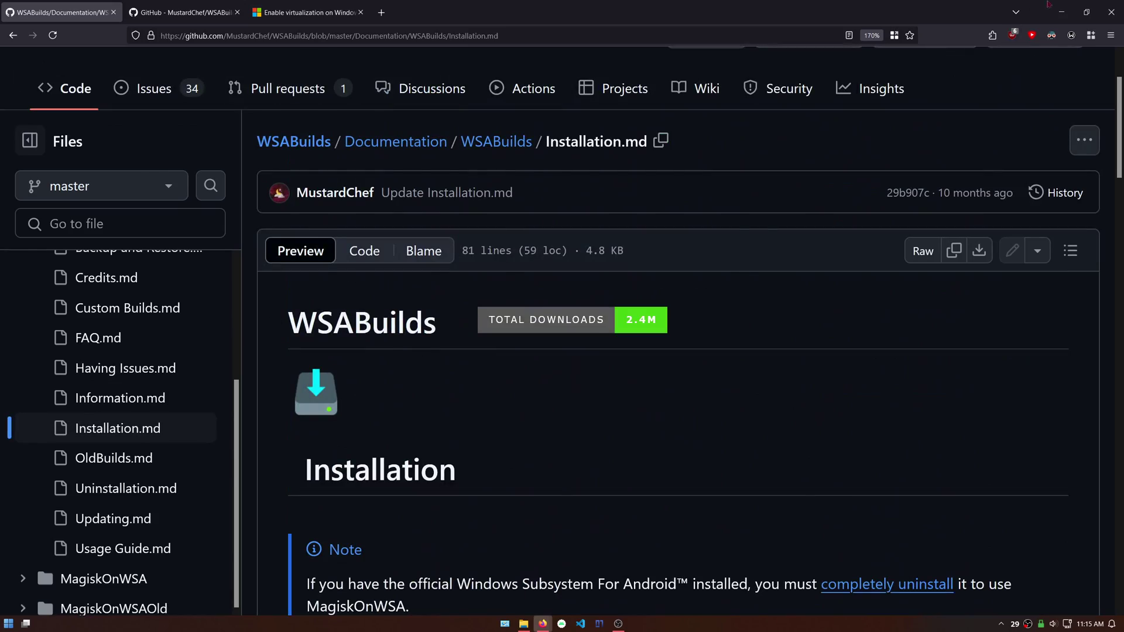
# Return to the WSABuilds repository and zoom out onto its Downloads table.
pyautogui.click(1061, 12)
pyautogui.moveTo(542, 624)
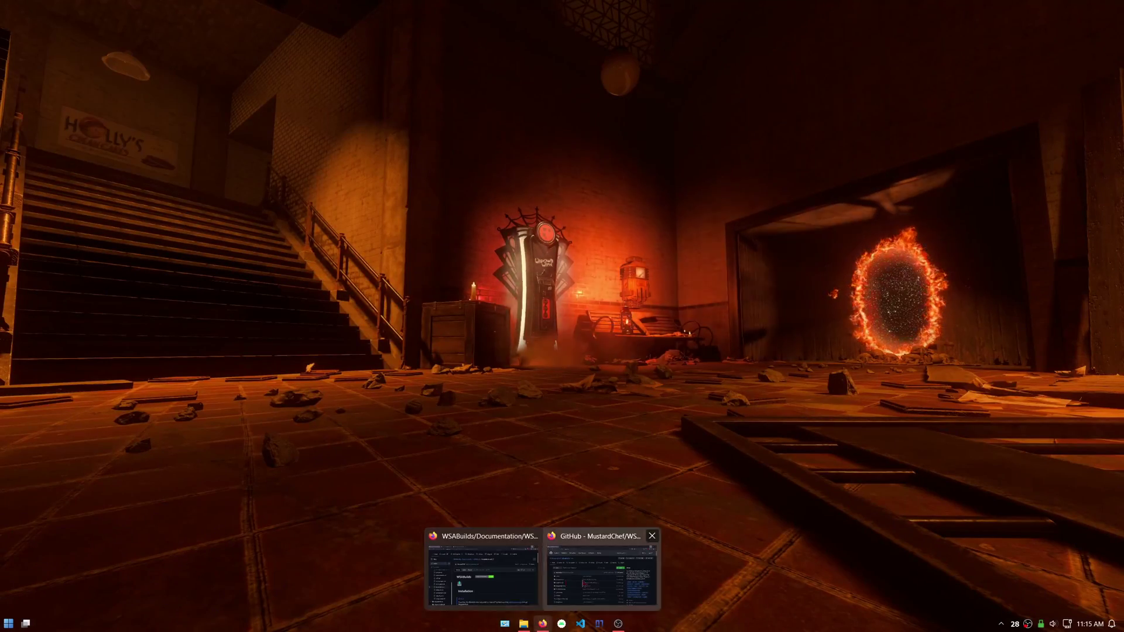
pyautogui.click(595, 553)
pyautogui.scroll(-18, 595, 551)
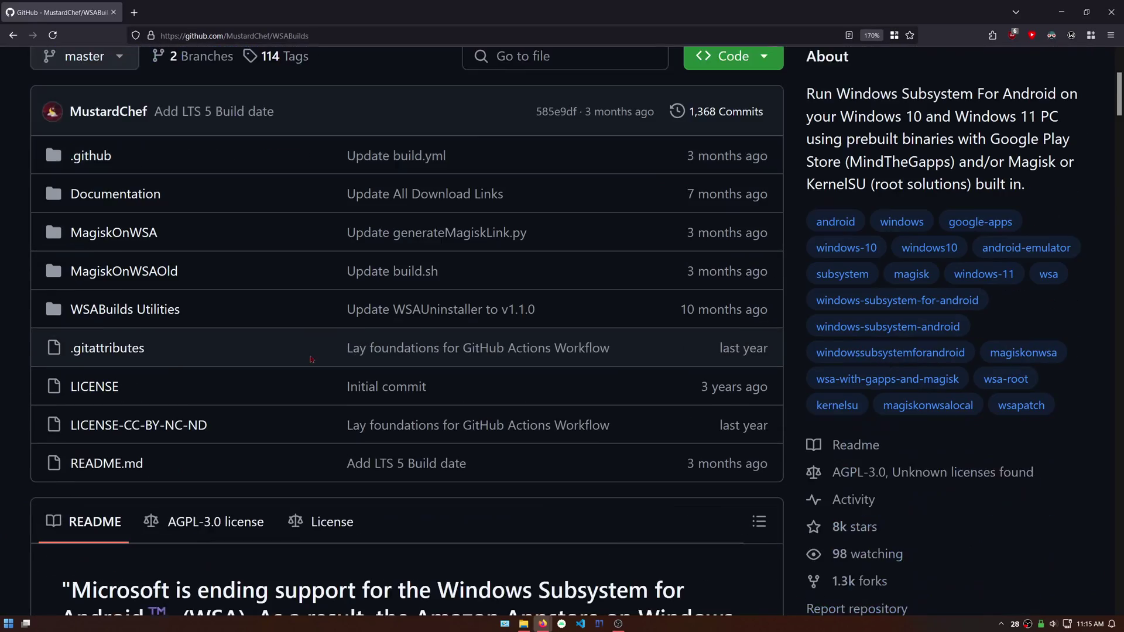
pyautogui.scroll(-8, 314, 348)
pyautogui.hotkey('ctrl', '-')
pyautogui.hotkey('ctrl', '-')
pyautogui.scroll(-5, 298, 335)
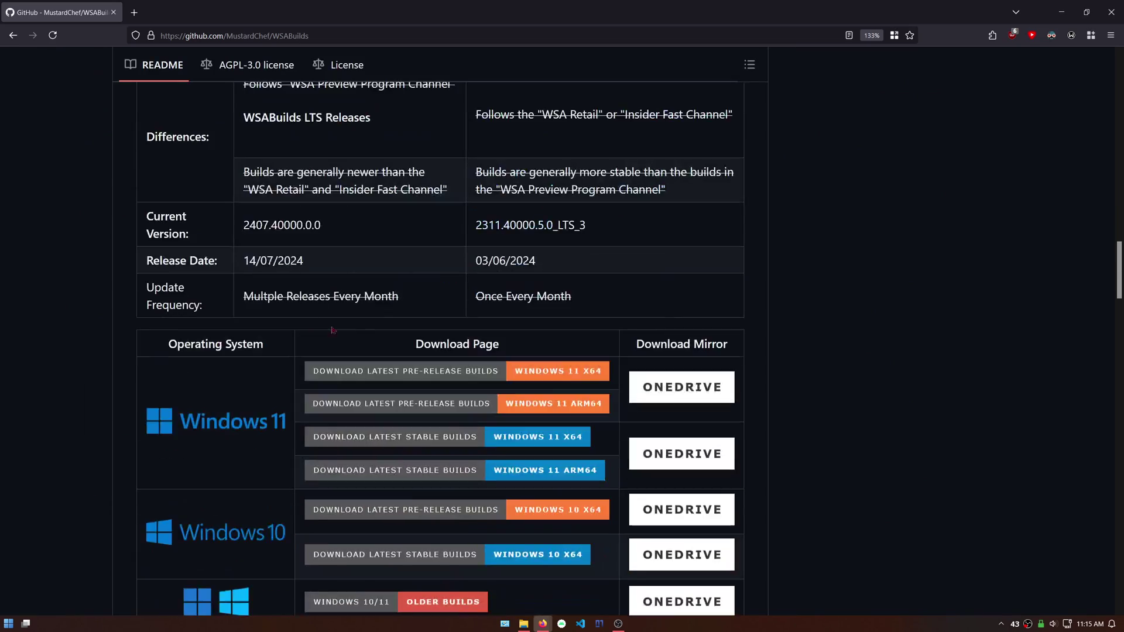
pyautogui.scroll(5, 131, 298)
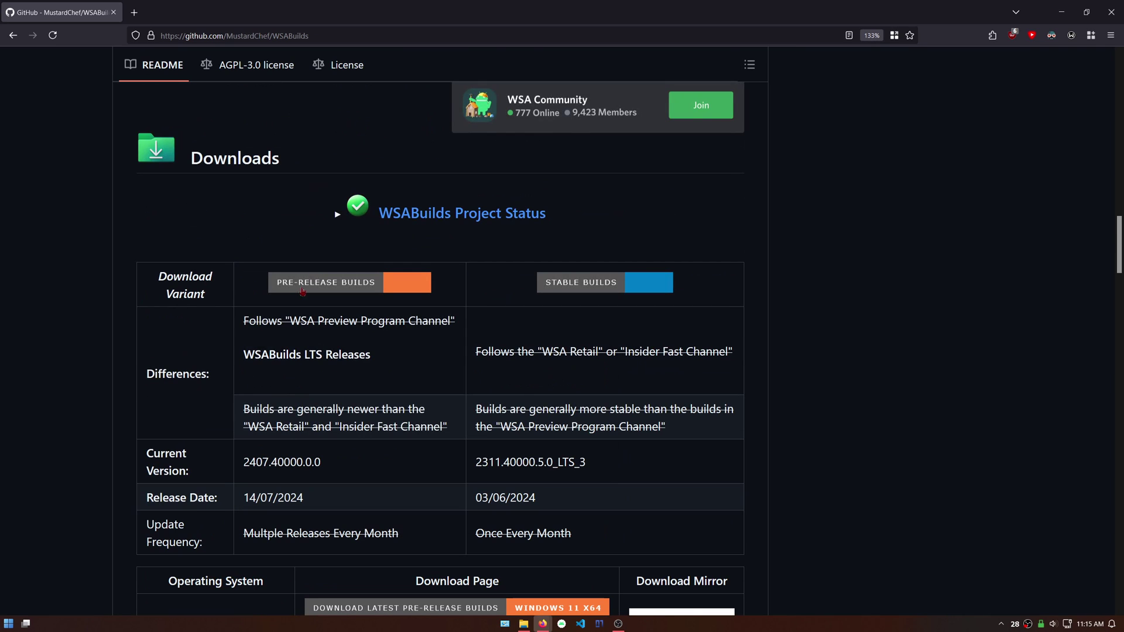
pyautogui.scroll(-6, 302, 291)
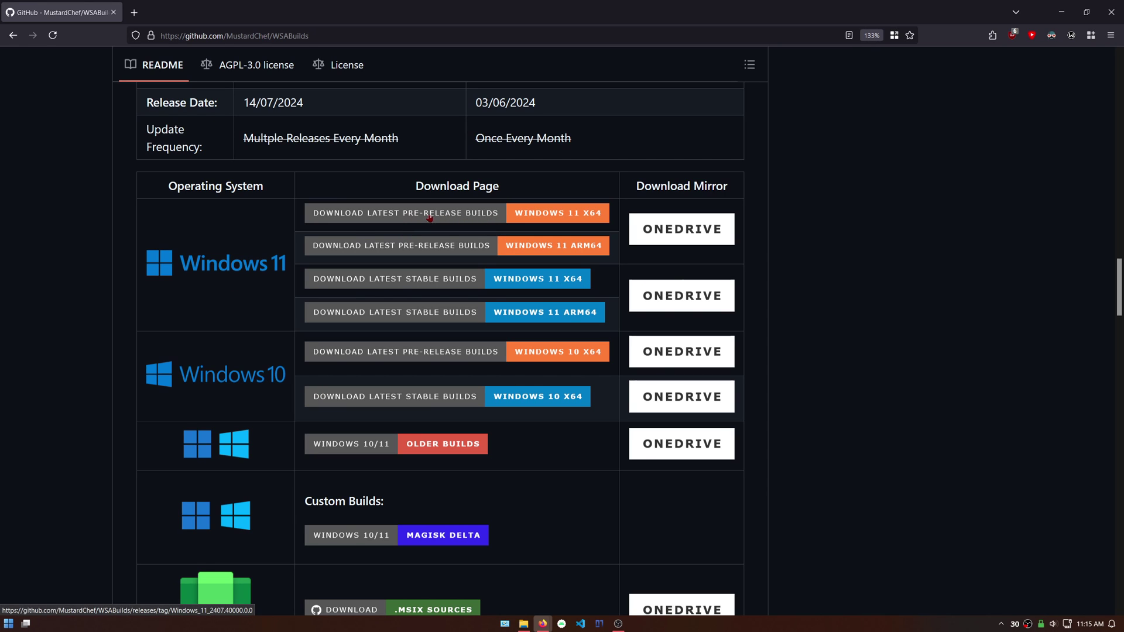
# Open the latest Windows 11 x64 pre-release build page and scroll down to its assets.
pyautogui.click(517, 215)
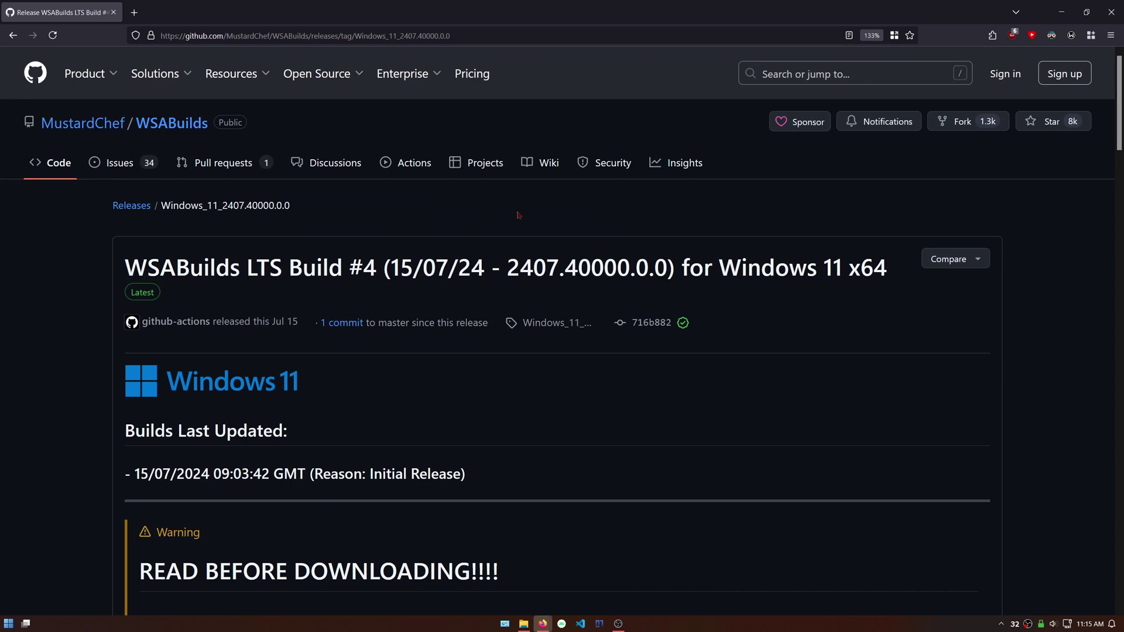
pyautogui.scroll(-10, 410, 325)
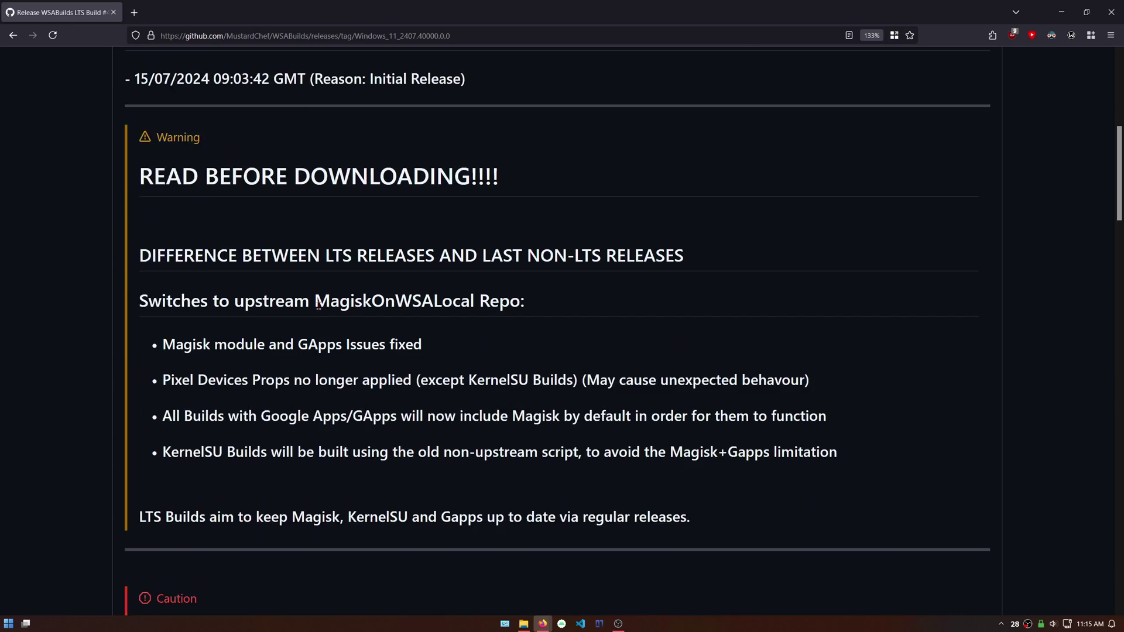
pyautogui.scroll(-8, 321, 318)
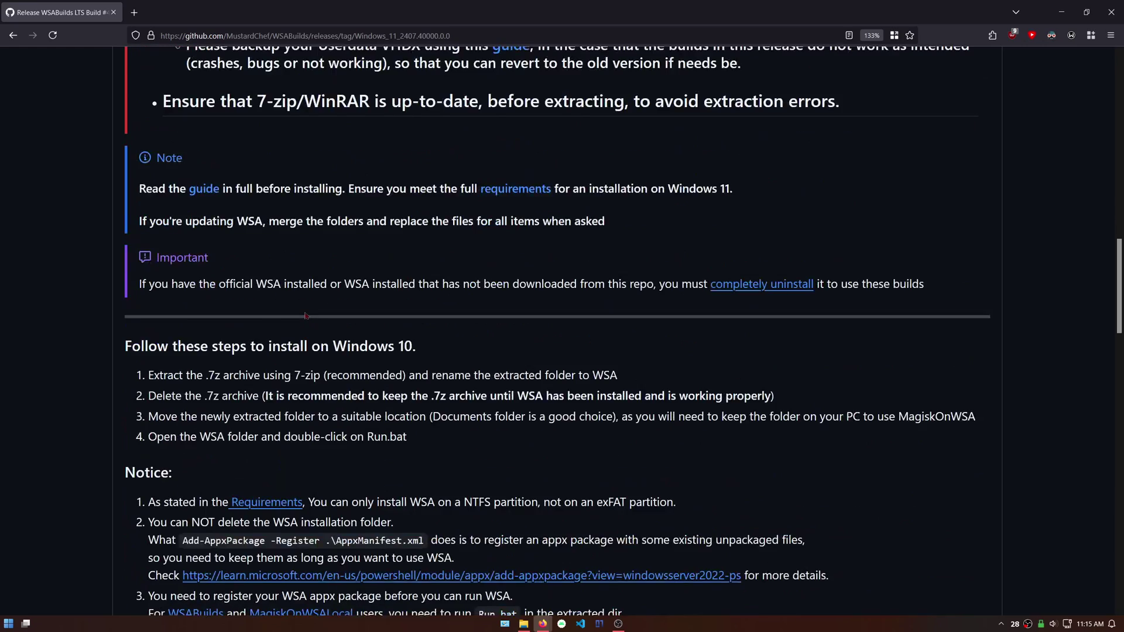
pyautogui.scroll(-6, 303, 327)
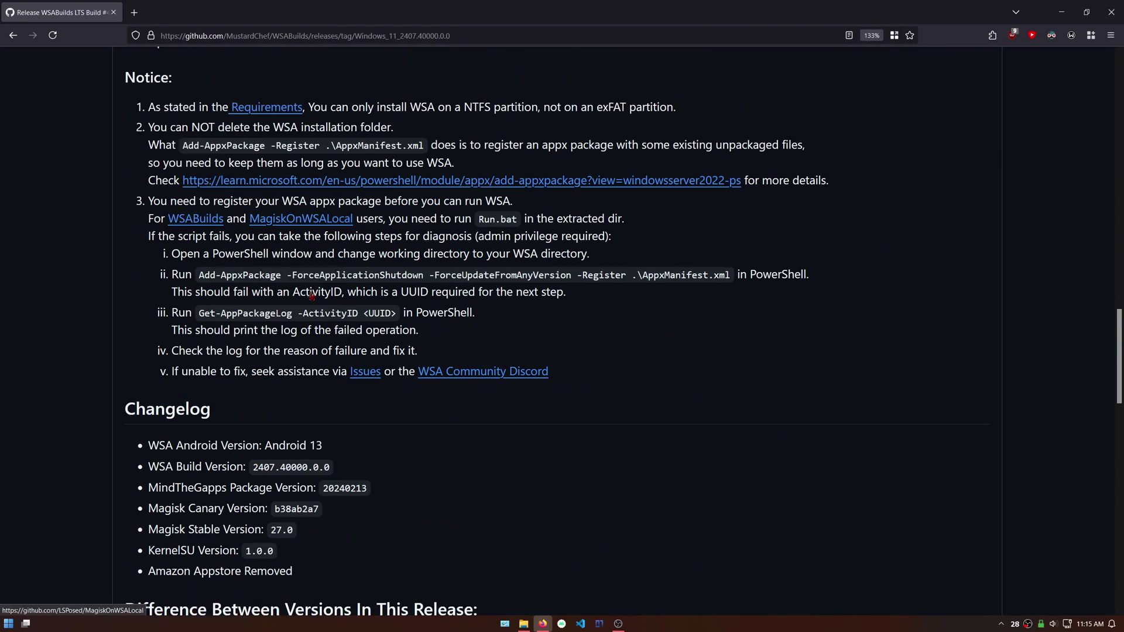
pyautogui.scroll(-11, 303, 325)
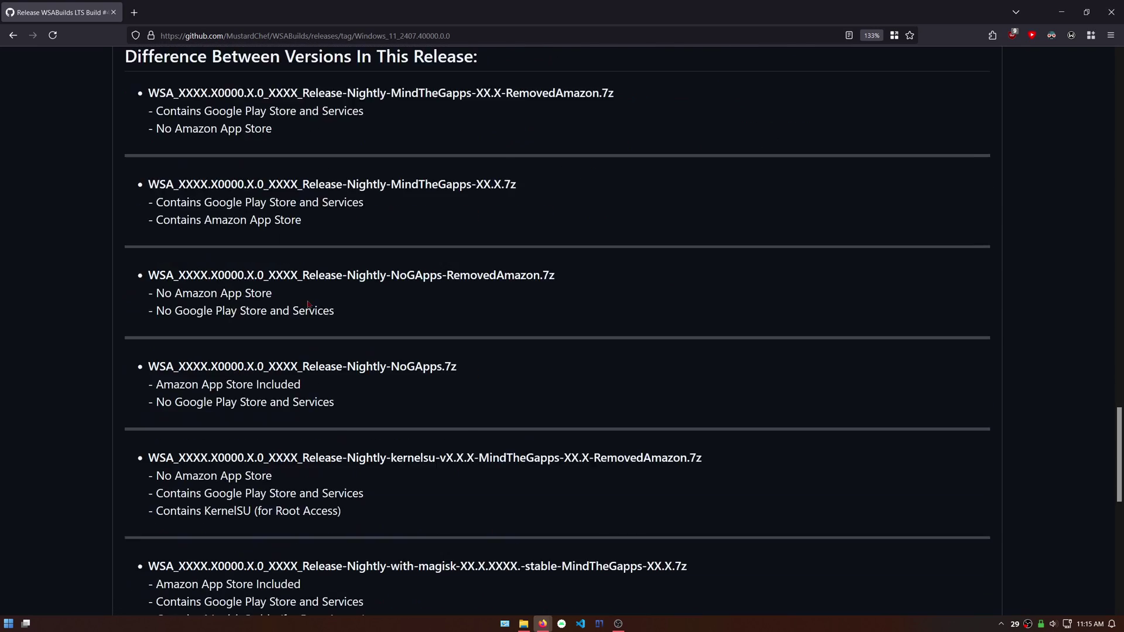
pyautogui.scroll(-9, 308, 299)
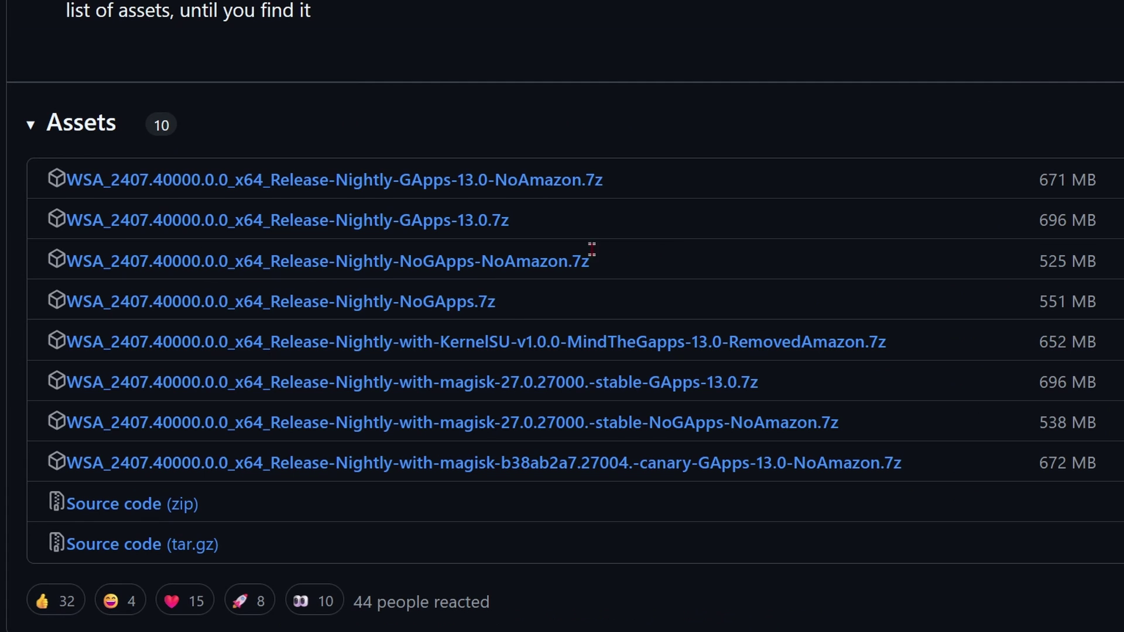
# Download WSA_2407.40000.0.0_x64_Release-Nightly-NoGApps-NoAmazon.7z into Downloads.
pyautogui.moveTo(592, 250); pyautogui.dragTo(68, 255)
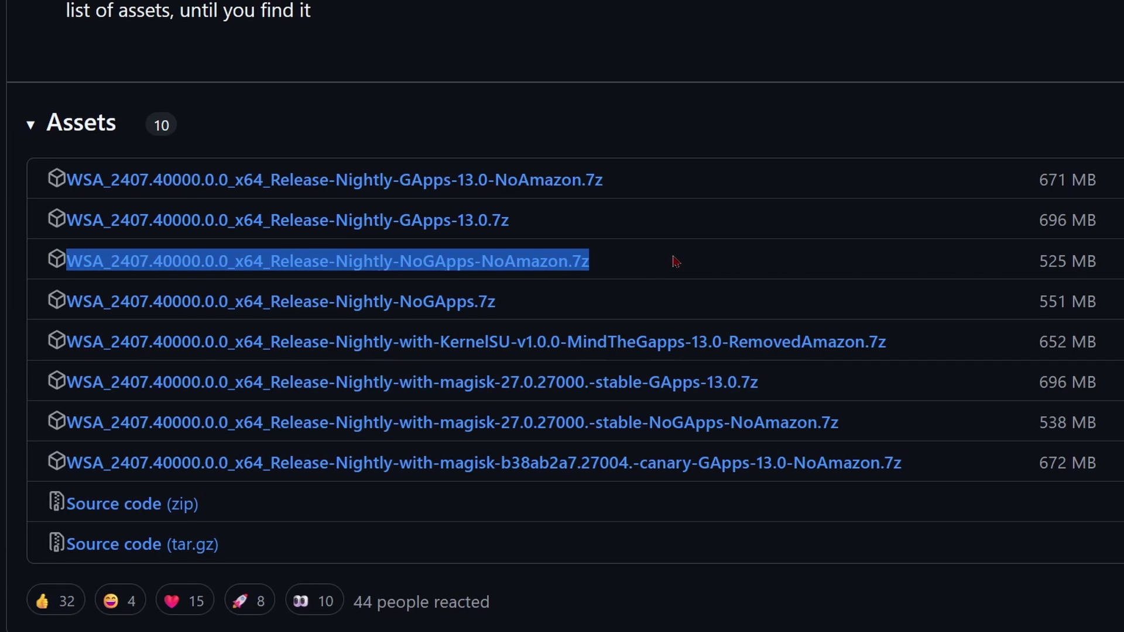
pyautogui.click(584, 272)
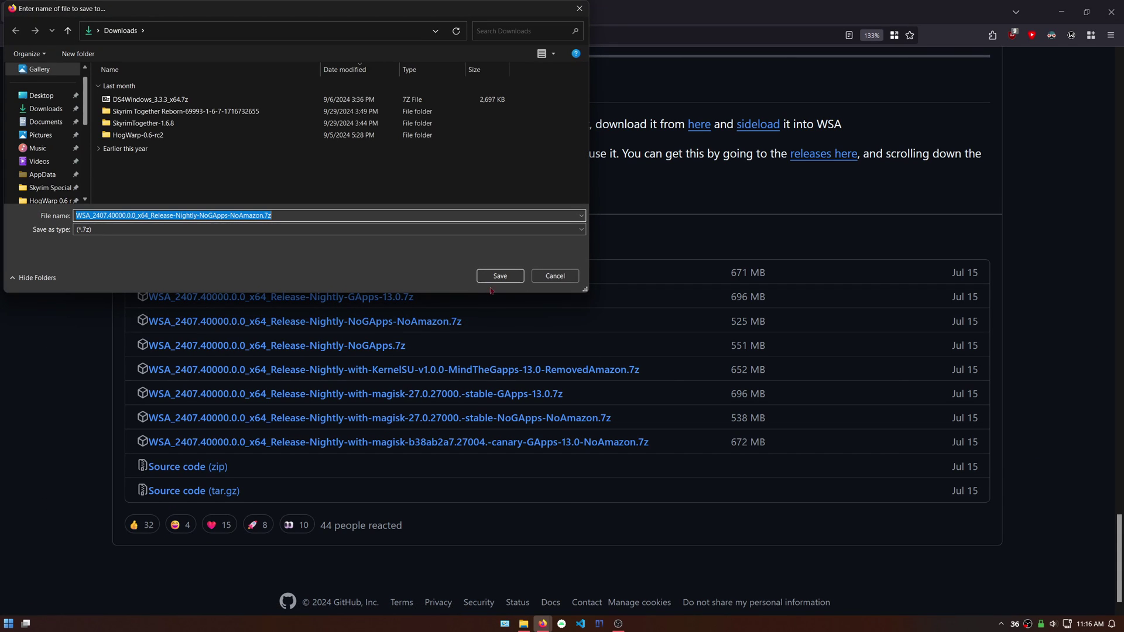
pyautogui.click(498, 277)
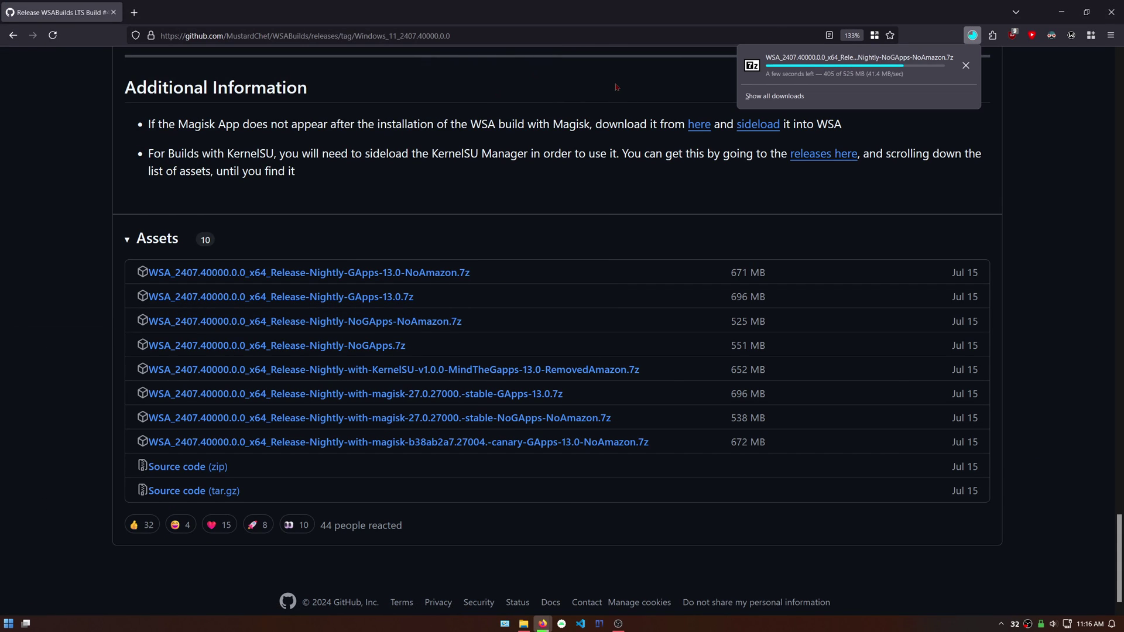
# Open the downloaded WSA .7z archive in 7-Zip beside the empty E:\WSA folder.
pyautogui.click(543, 623)
pyautogui.moveTo(524, 624)
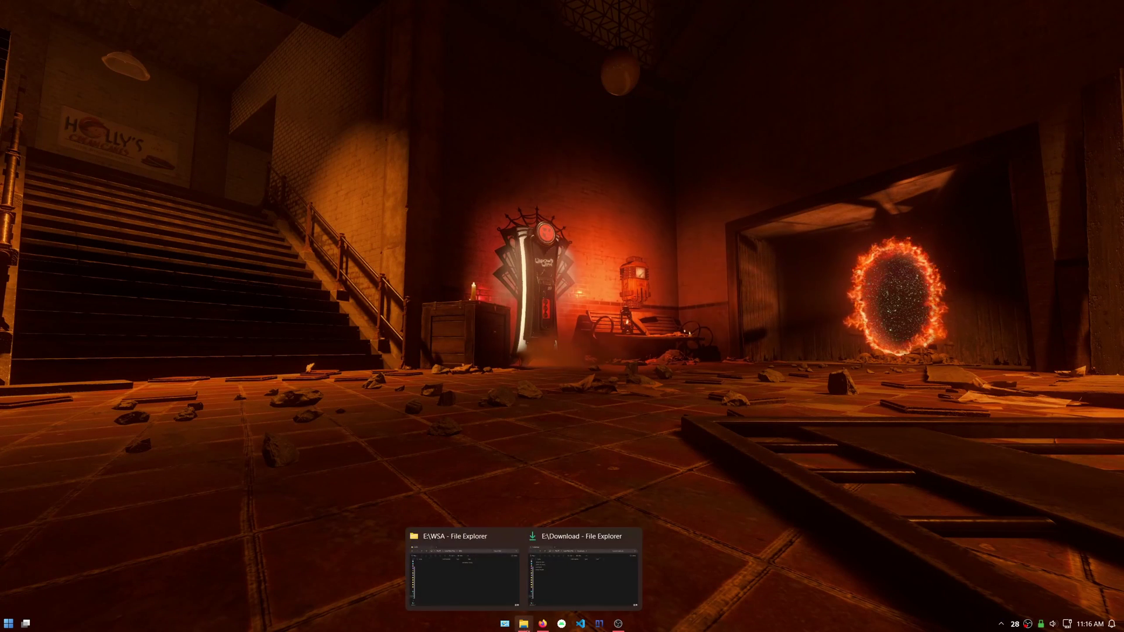
pyautogui.click(568, 585)
pyautogui.moveTo(671, 198); pyautogui.dragTo(814, 146)
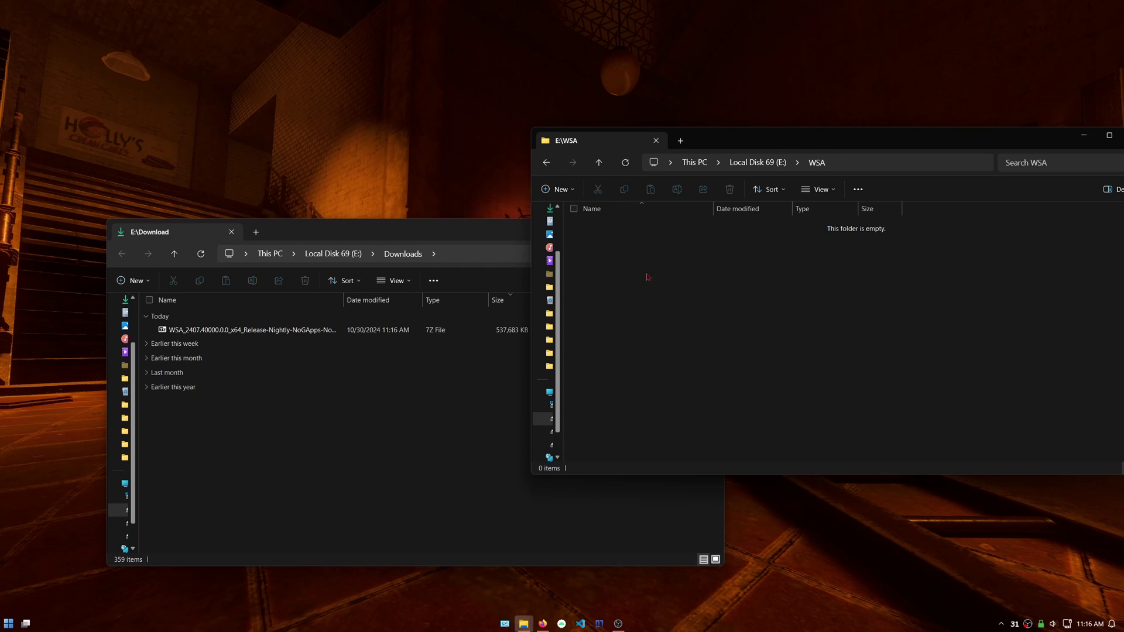
pyautogui.click(227, 331)
pyautogui.doubleClick(228, 331)
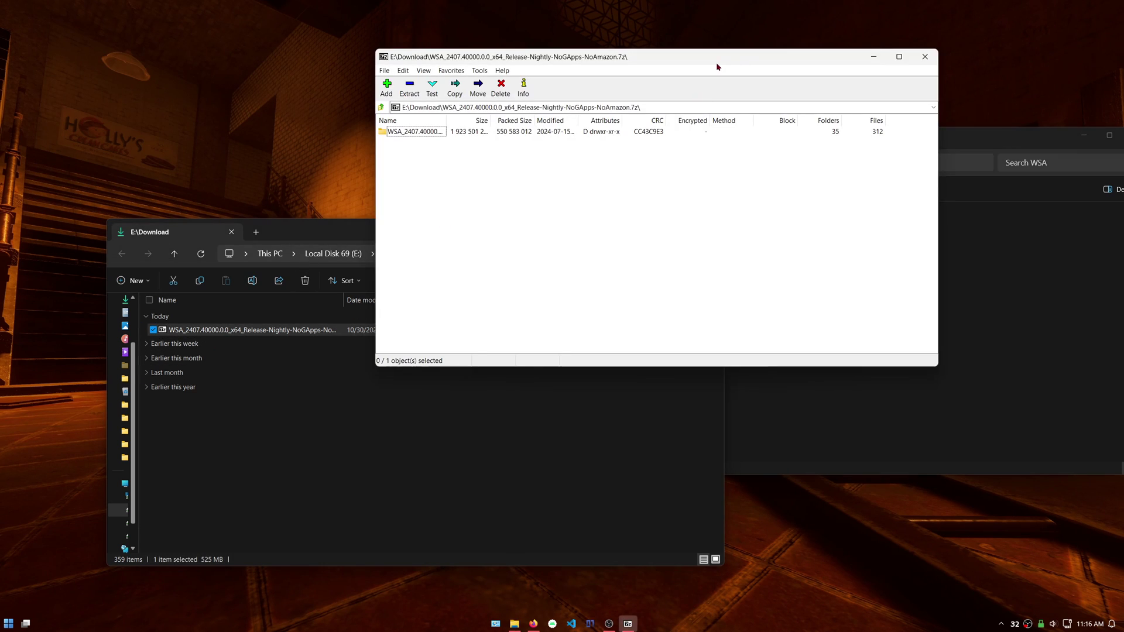
pyautogui.moveTo(715, 57); pyautogui.dragTo(368, 97)
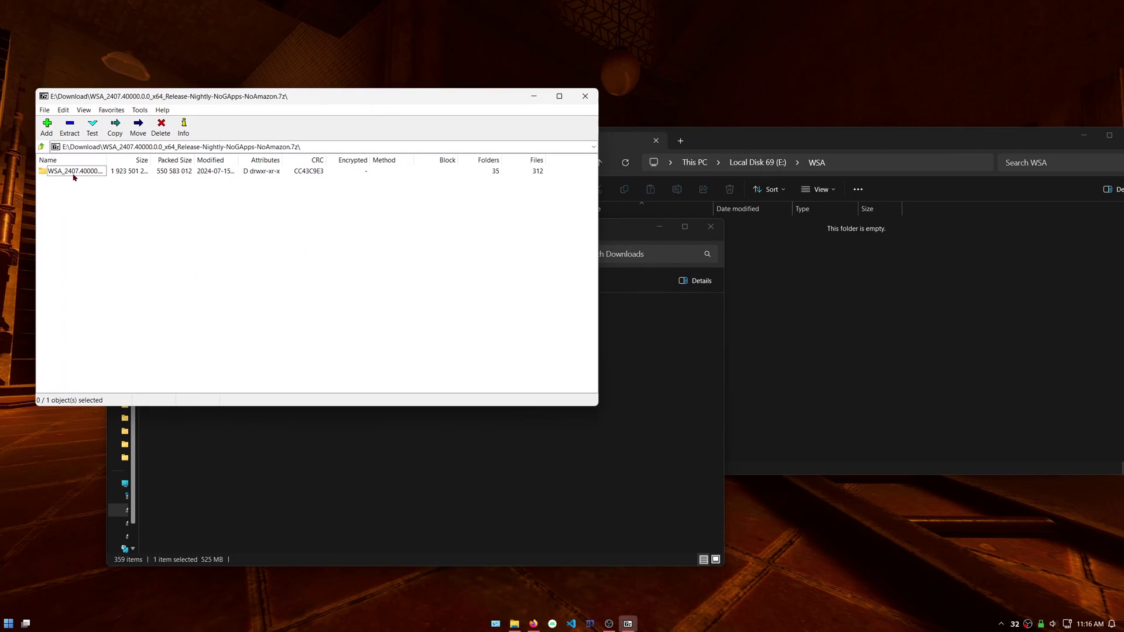
# Select all 55 items in WSA_2407.40000.0.0_x64 and drag them into E:\WSA.
pyautogui.doubleClick(74, 171)
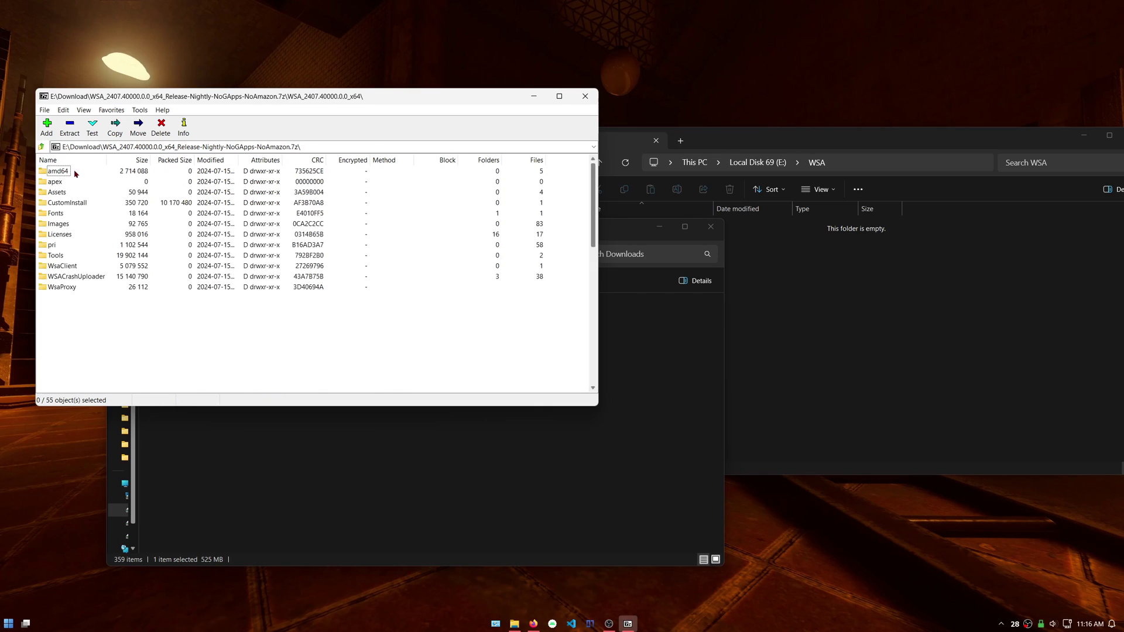
pyautogui.click(63, 110)
pyautogui.click(69, 122)
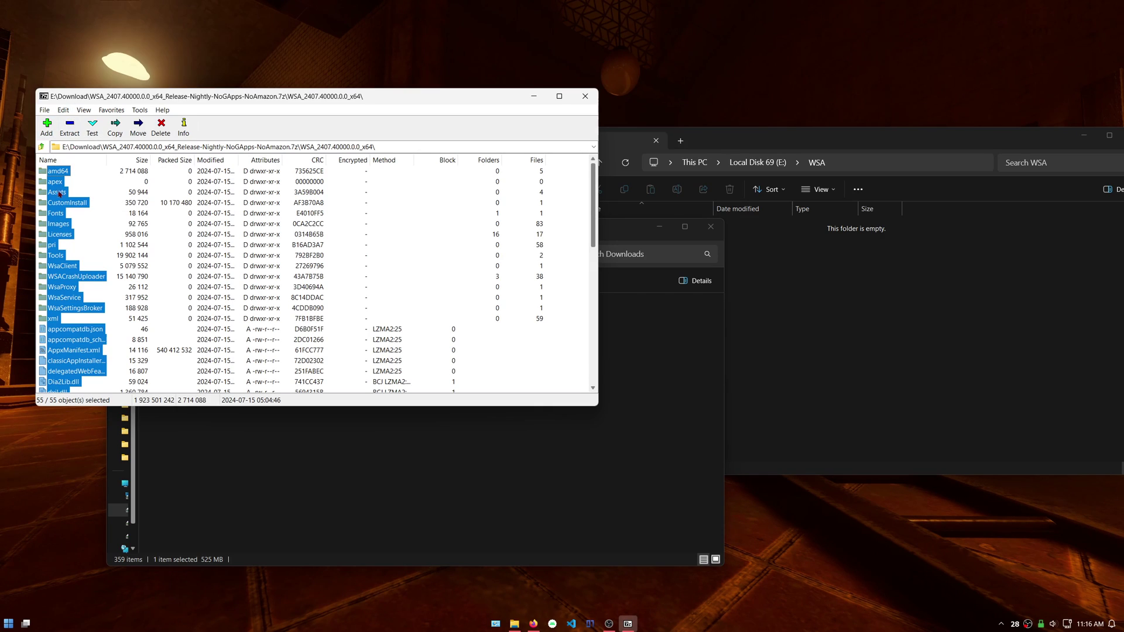
pyautogui.moveTo(96, 208); pyautogui.dragTo(867, 283)
pyautogui.moveTo(895, 327); pyautogui.dragTo(895, 330)
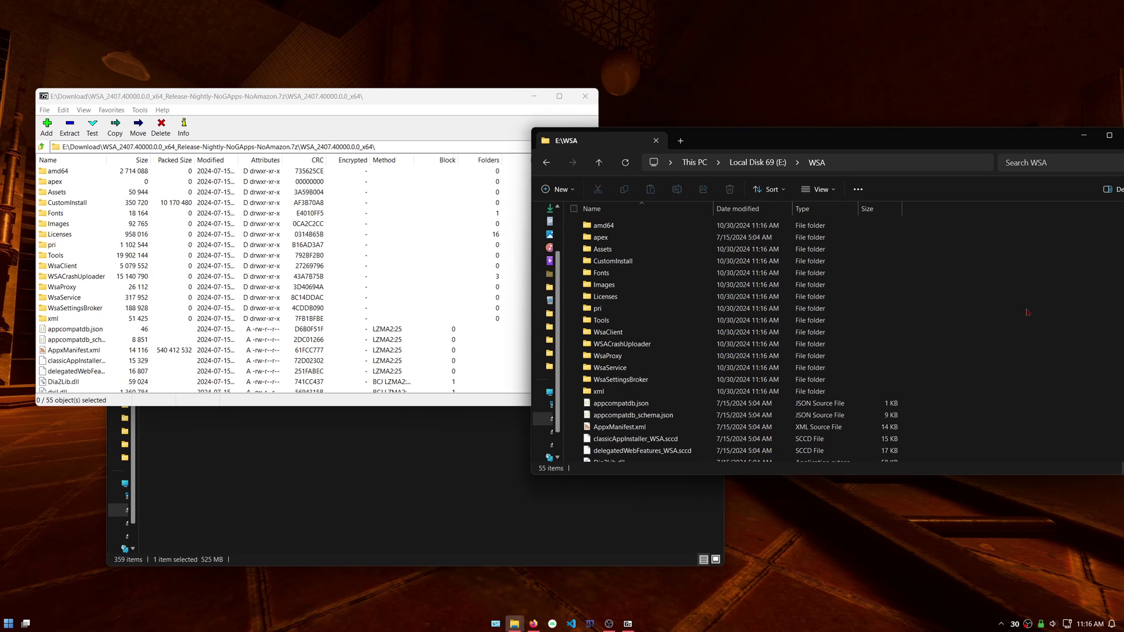
# Close 7-Zip and the Downloads window, and maximise the WSA folder window.
pyautogui.click(585, 96)
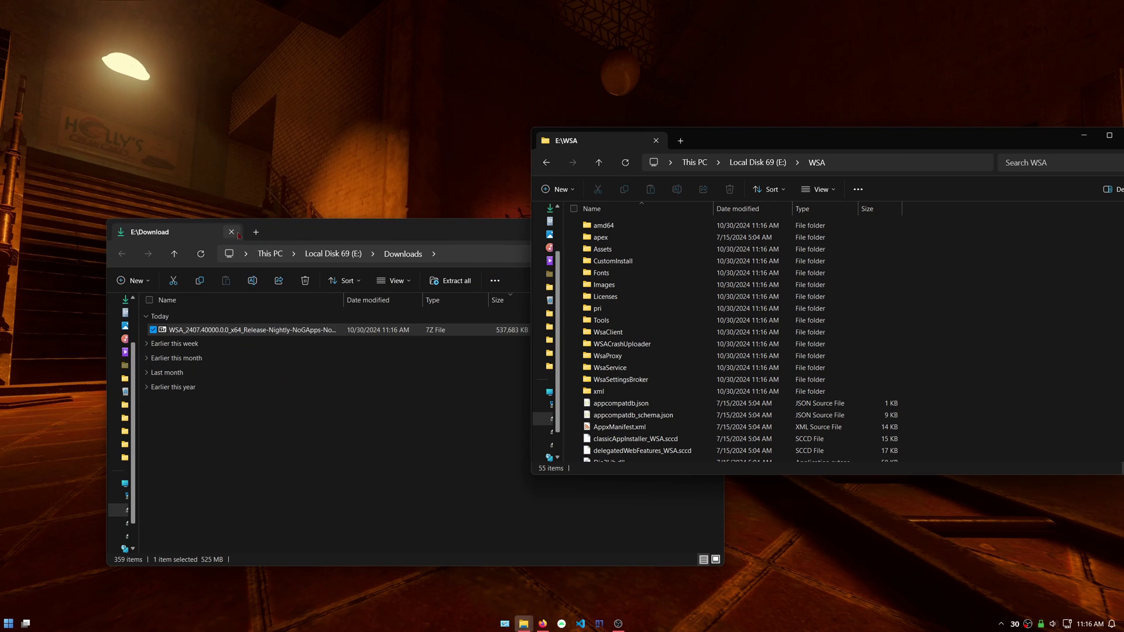
pyautogui.hotkey('ctrl', 'w')
pyautogui.doubleClick(792, 141)
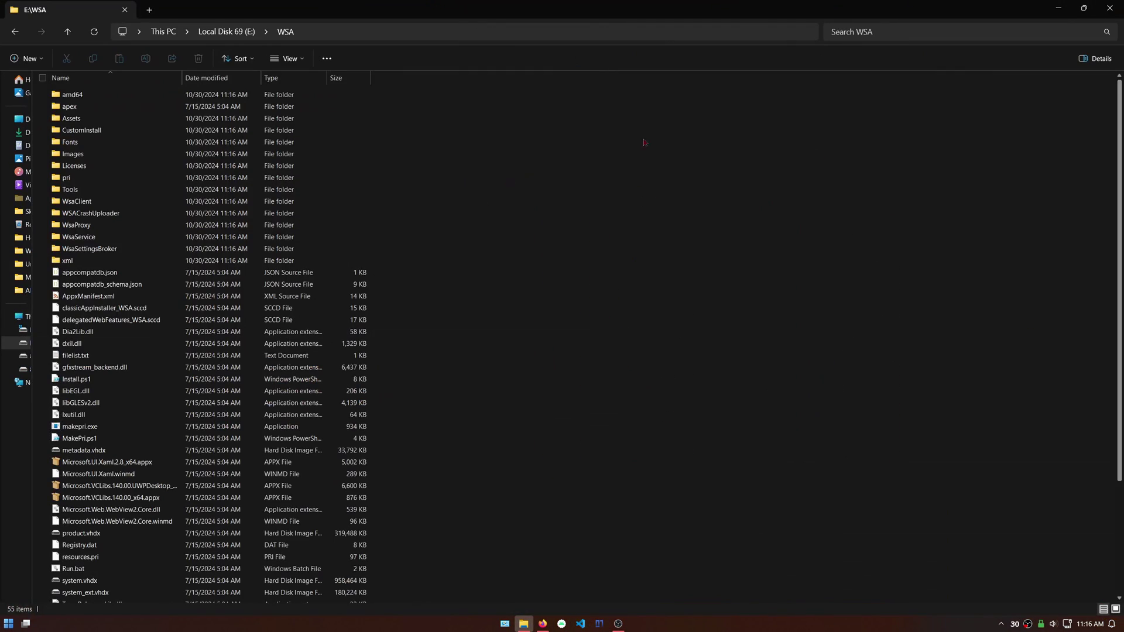
pyautogui.scroll(-5, 654, 187)
pyautogui.scroll(4, 640, 247)
# Restore and re-maximise the WSA folder window, then select Run.bat.
pyautogui.moveTo(523, 621)
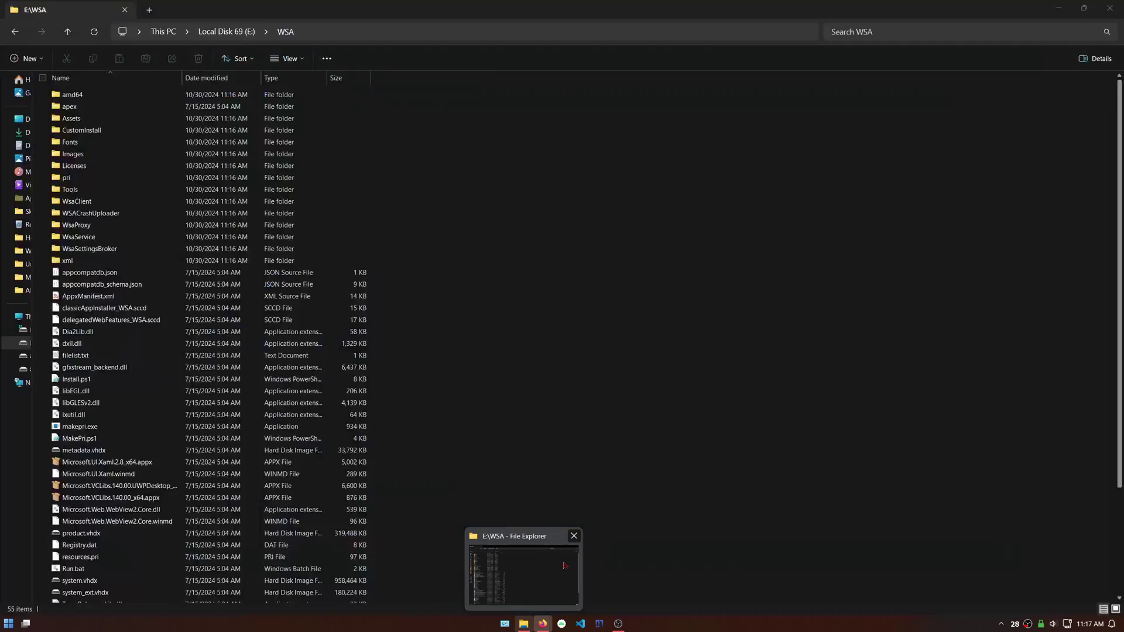
pyautogui.moveTo(565, 8); pyautogui.dragTo(630, 190)
pyautogui.doubleClick(631, 190)
pyautogui.scroll(-5, 119, 409)
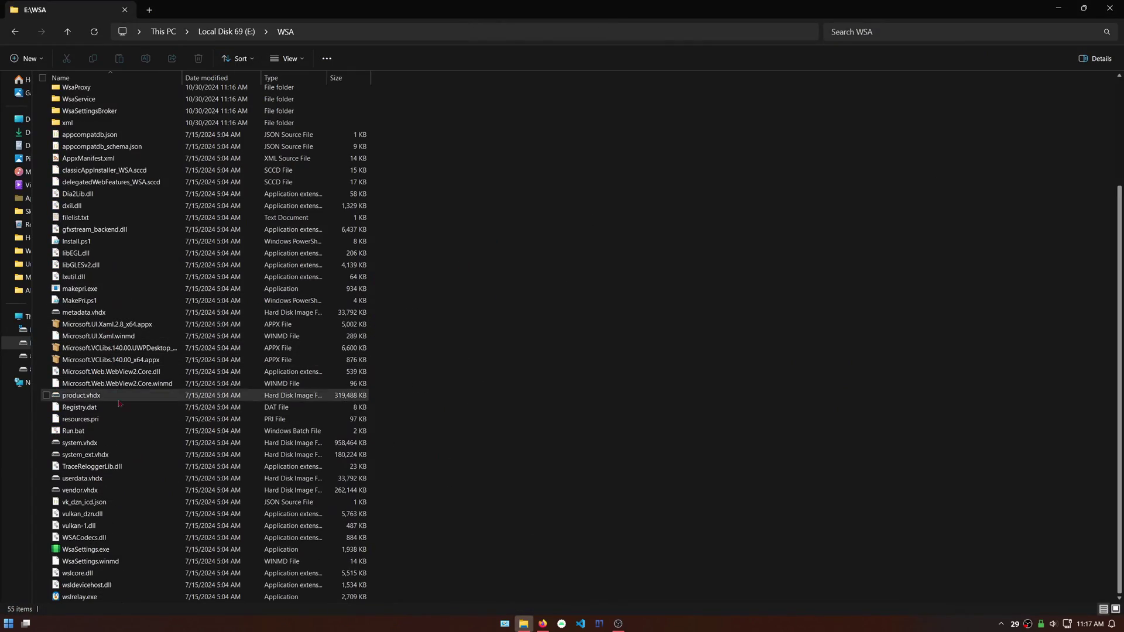
pyautogui.click(72, 433)
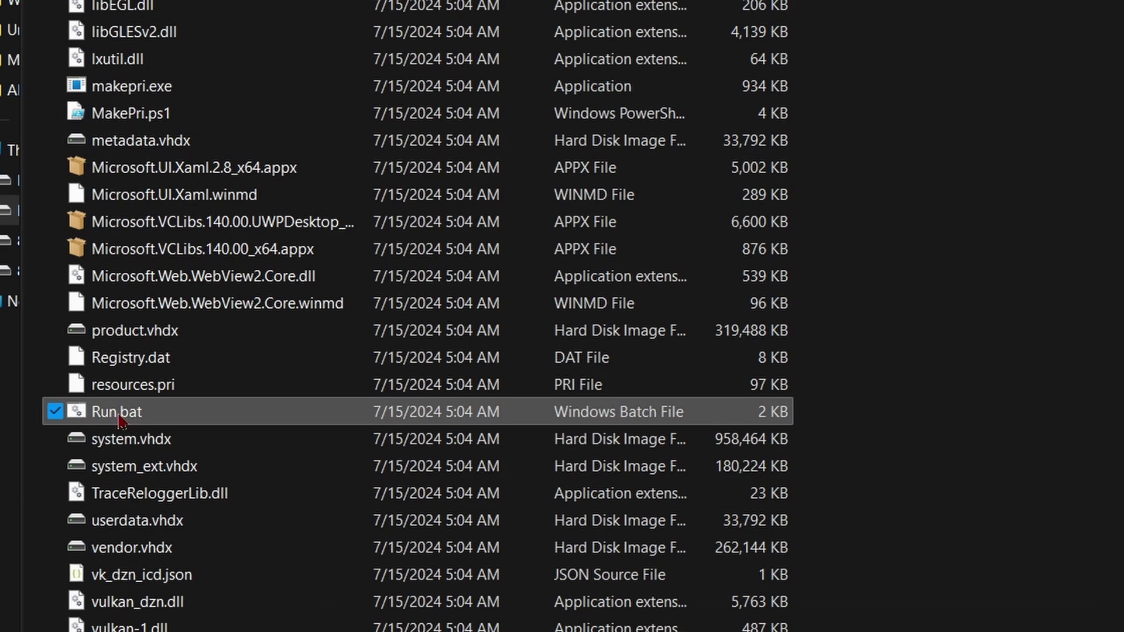
# Run Run.bat to install WSA 2407.40000.0.0, declining both diagnostic-data prompts.
pyautogui.doubleClick(119, 419)
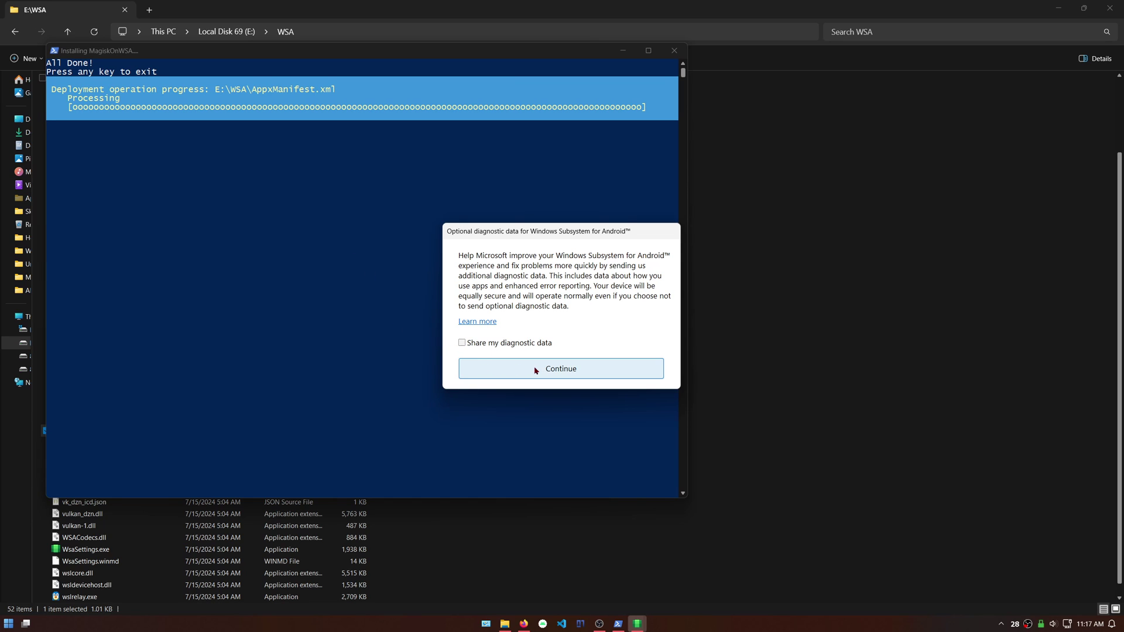
pyautogui.click(583, 373)
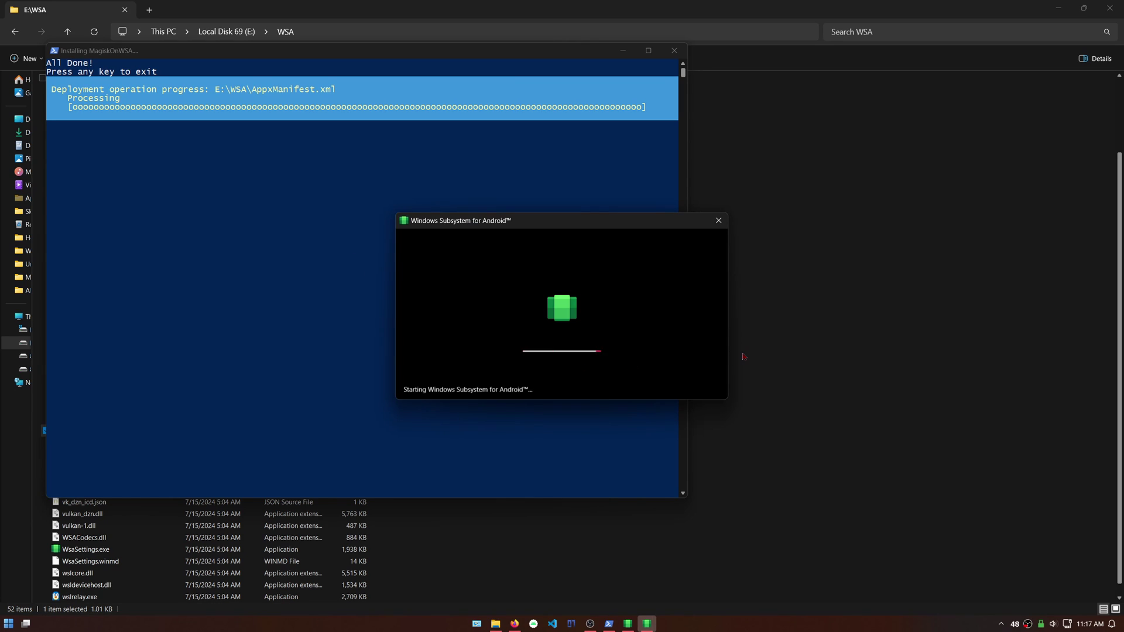
pyautogui.click(592, 373)
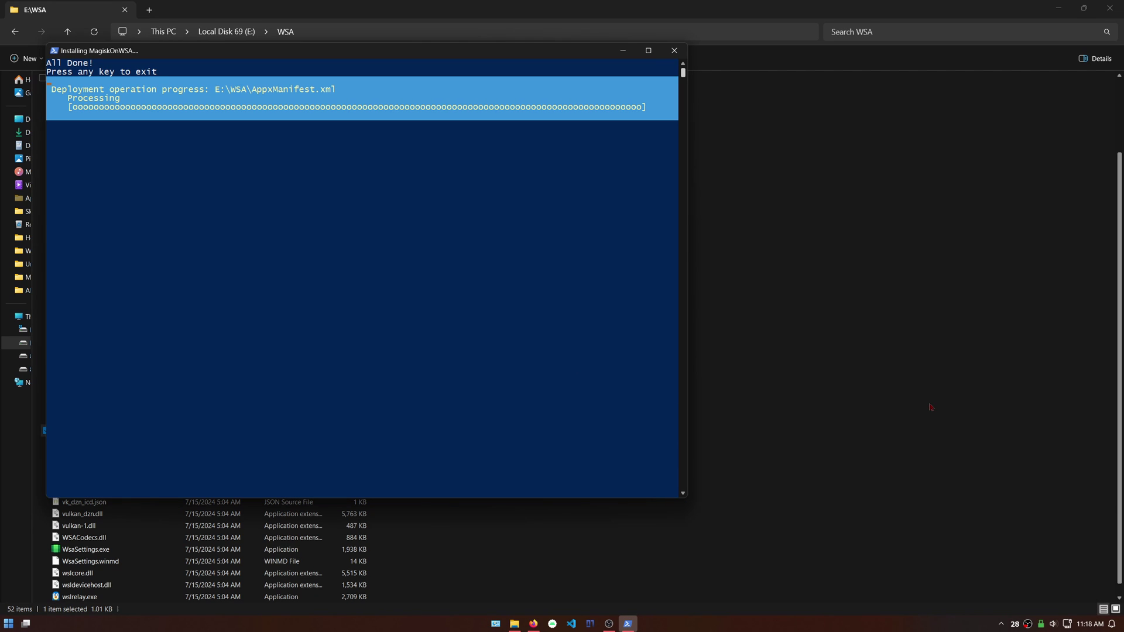
# Close the finished installer window and search Start for 'windows sub'.
pyautogui.press('Return')
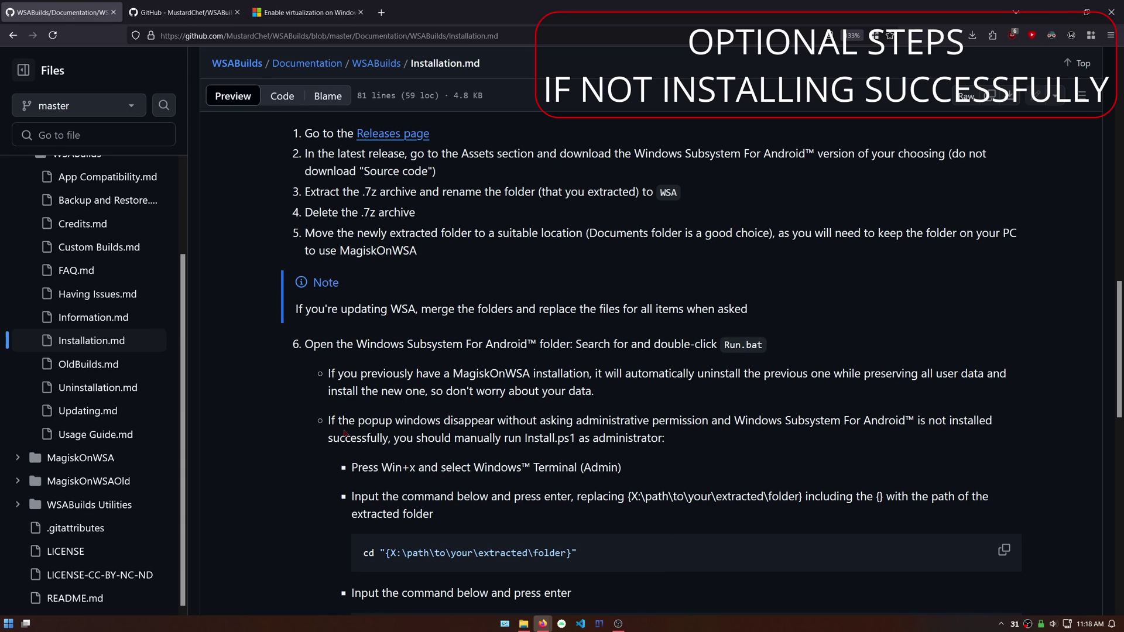
pyautogui.scroll(-5, 305, 408)
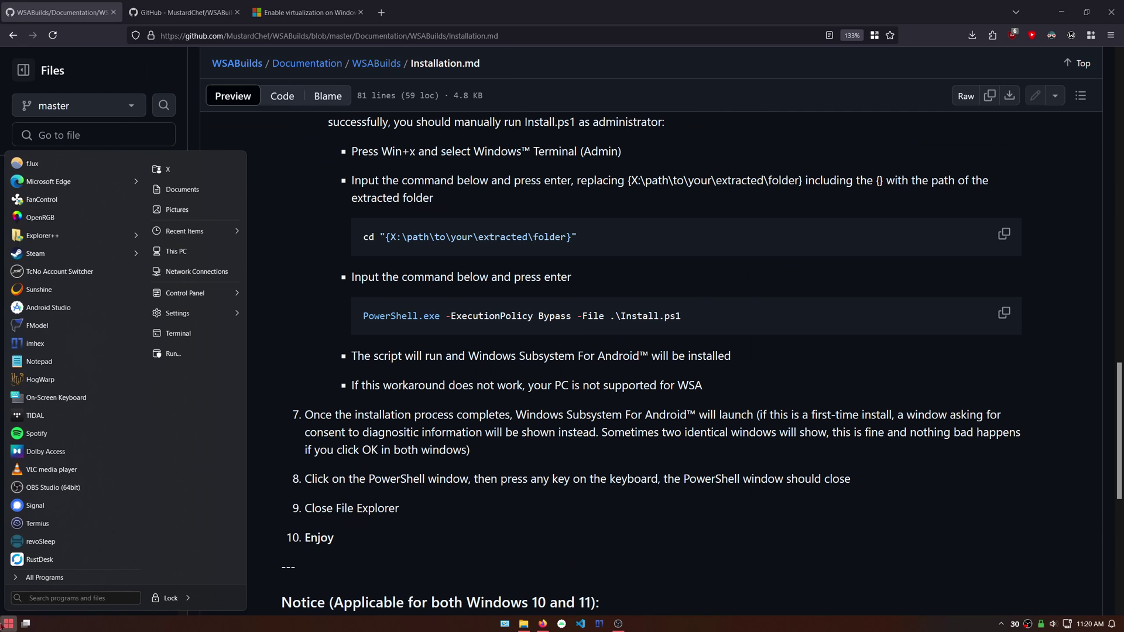
pyautogui.write('windows sub')
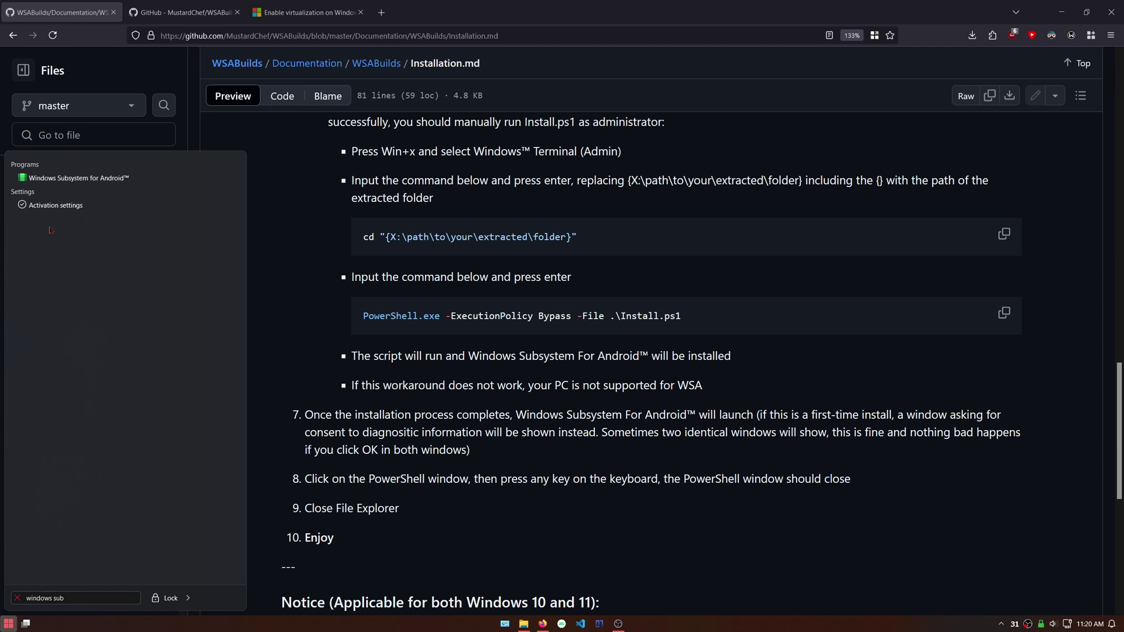
# Open Windows Subsystem for Android settings and expand Graphics preference under Advanced settings.
pyautogui.click(62, 179)
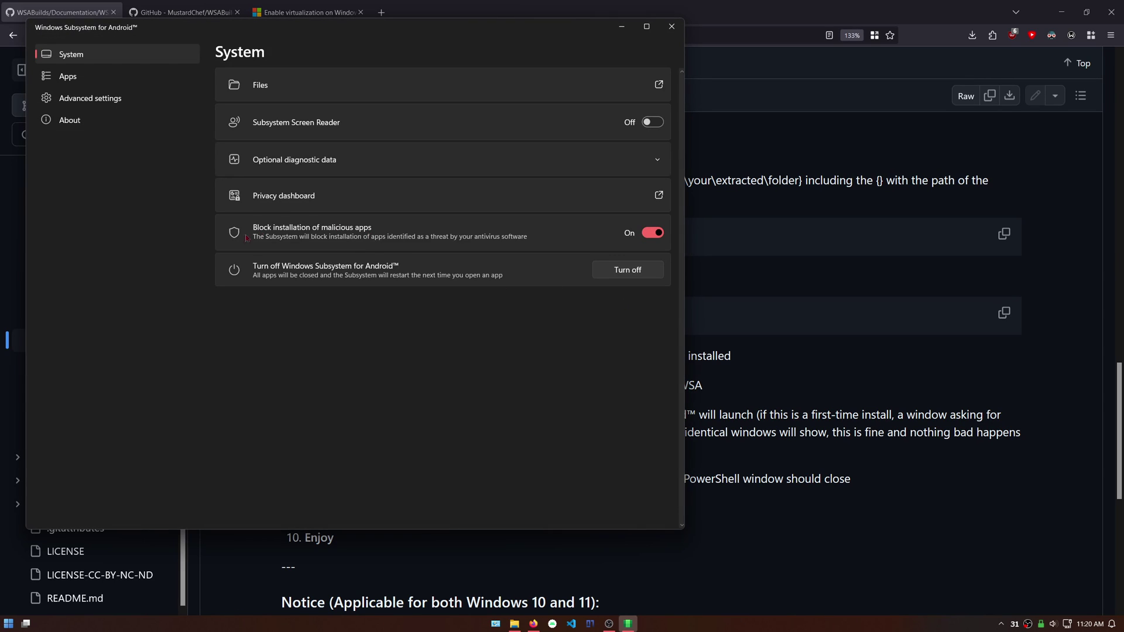
pyautogui.click(178, 122)
pyautogui.click(176, 55)
pyautogui.click(176, 99)
pyautogui.click(295, 156)
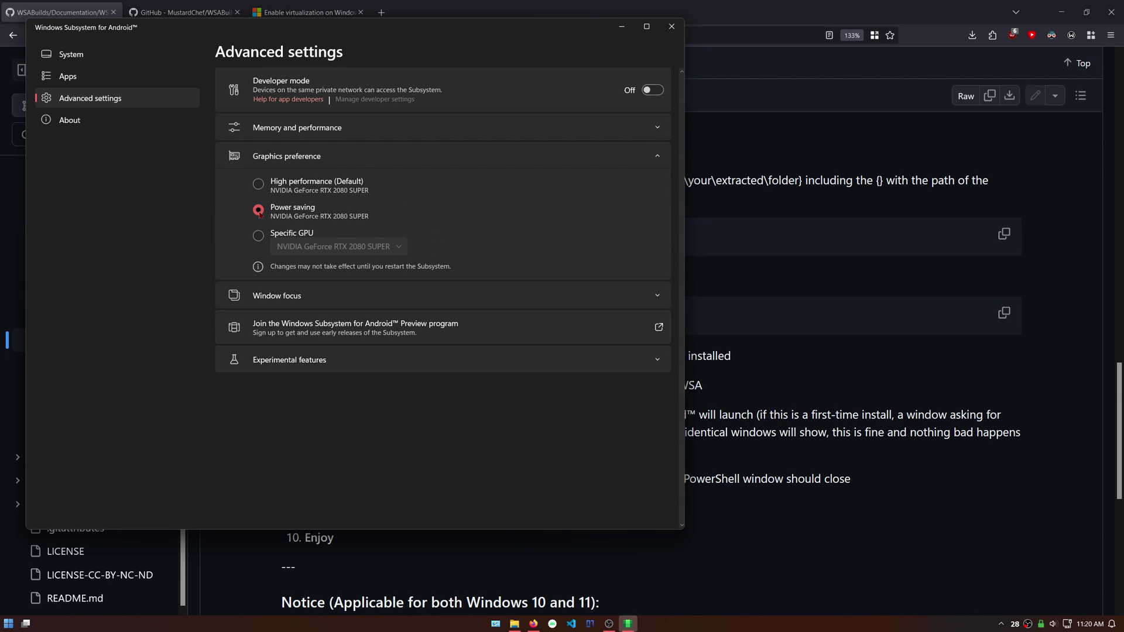
# Set Memory allocation to Low (2 GB), then view the Apps page.
pyautogui.click(296, 127)
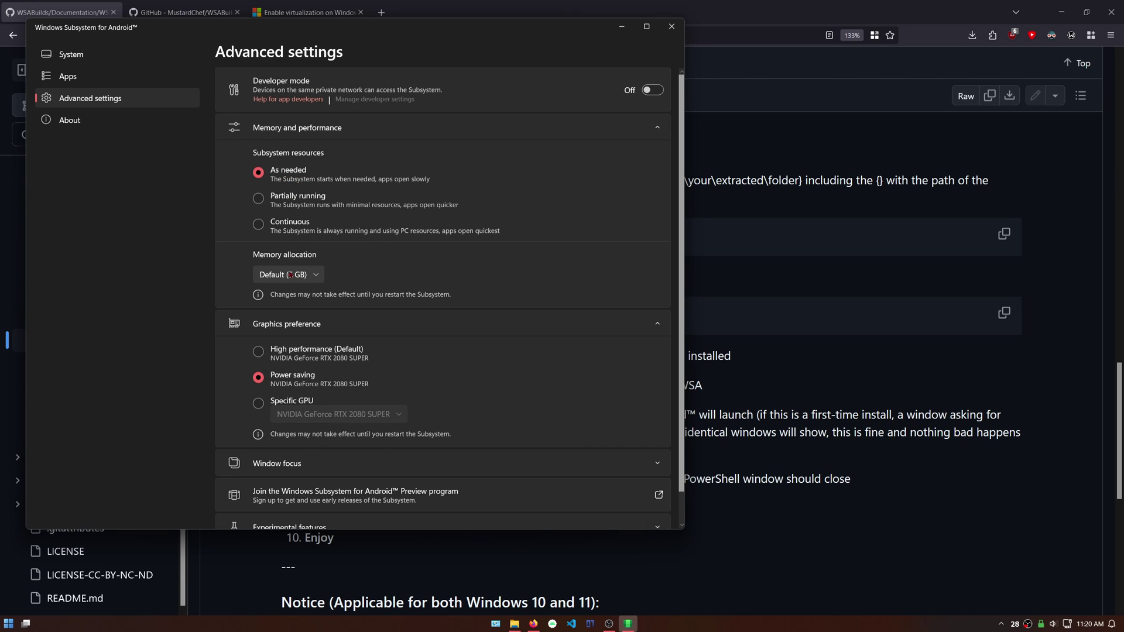
pyautogui.click(311, 275)
pyautogui.click(283, 256)
pyautogui.scroll(-1, 308, 289)
pyautogui.scroll(1, 308, 289)
pyautogui.click(102, 77)
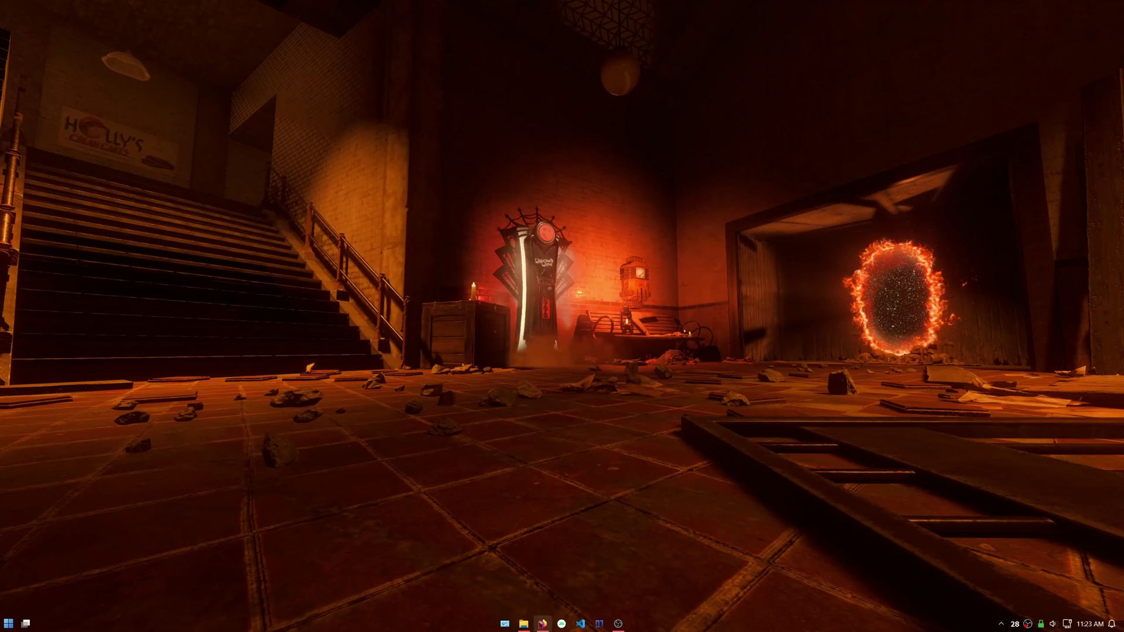
# Accept the SDK licence terms and save platform-tools-latest-windows.zip from the SDK Platform Tools page.
pyautogui.click(540, 625)
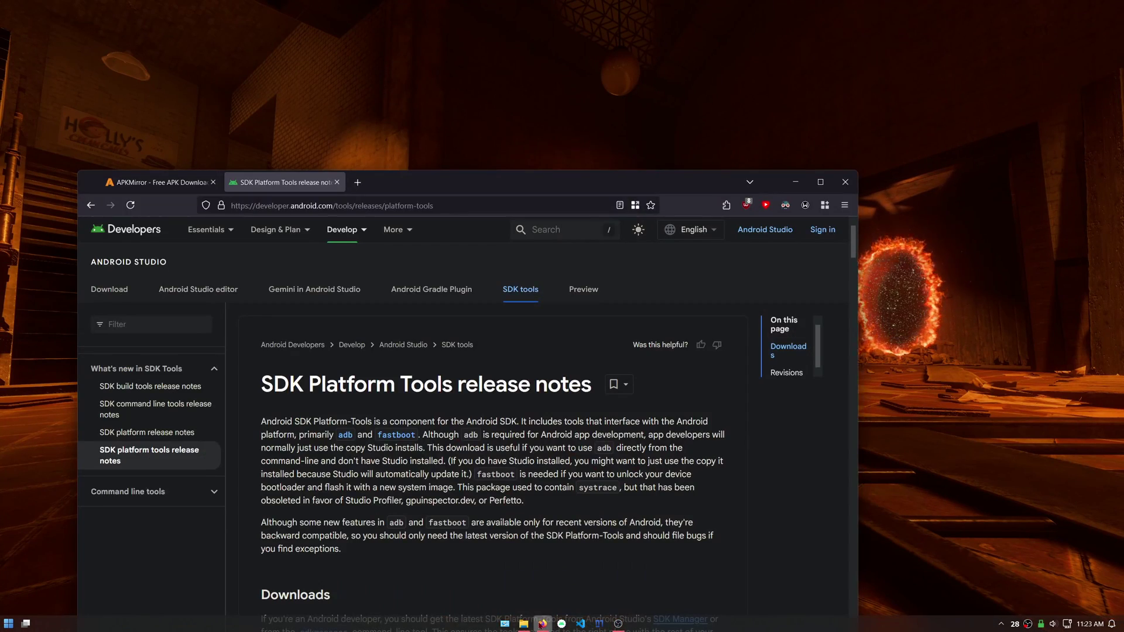
pyautogui.moveTo(468, 187); pyautogui.dragTo(463, 69)
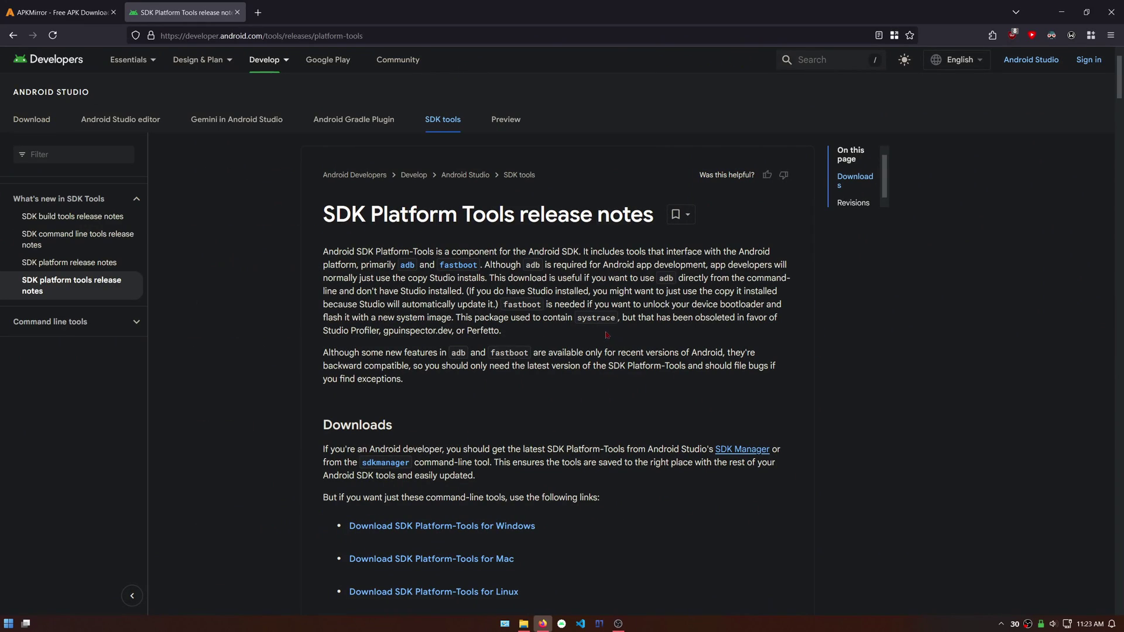
pyautogui.hotkey('ctrl', '+')
pyautogui.scroll(-2, 413, 403)
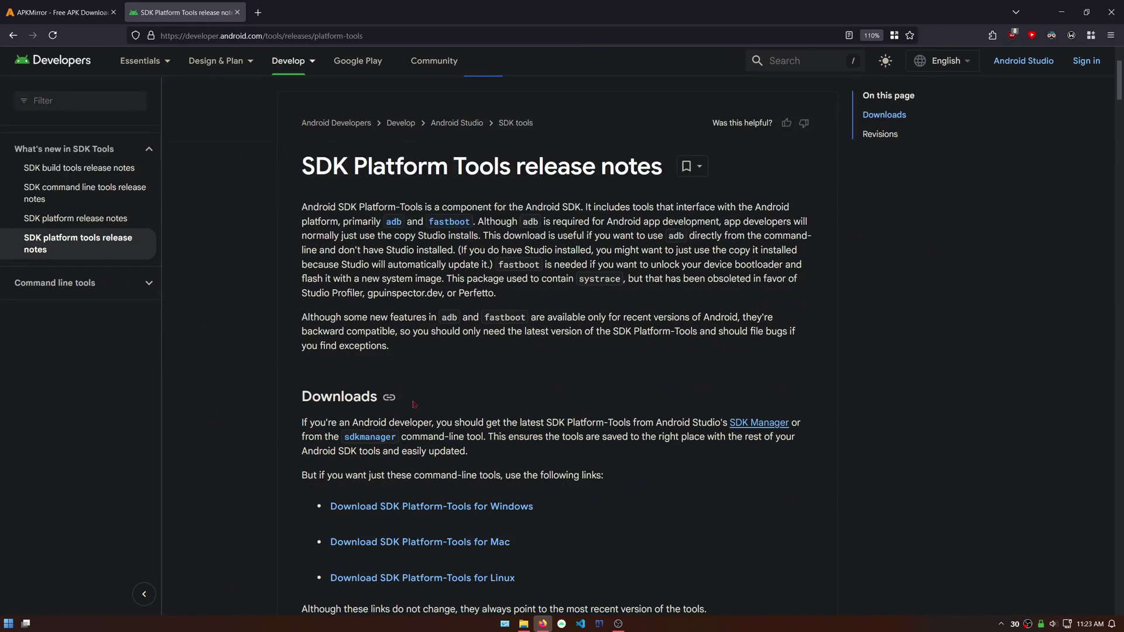
pyautogui.click(456, 510)
pyautogui.scroll(-20, 382, 411)
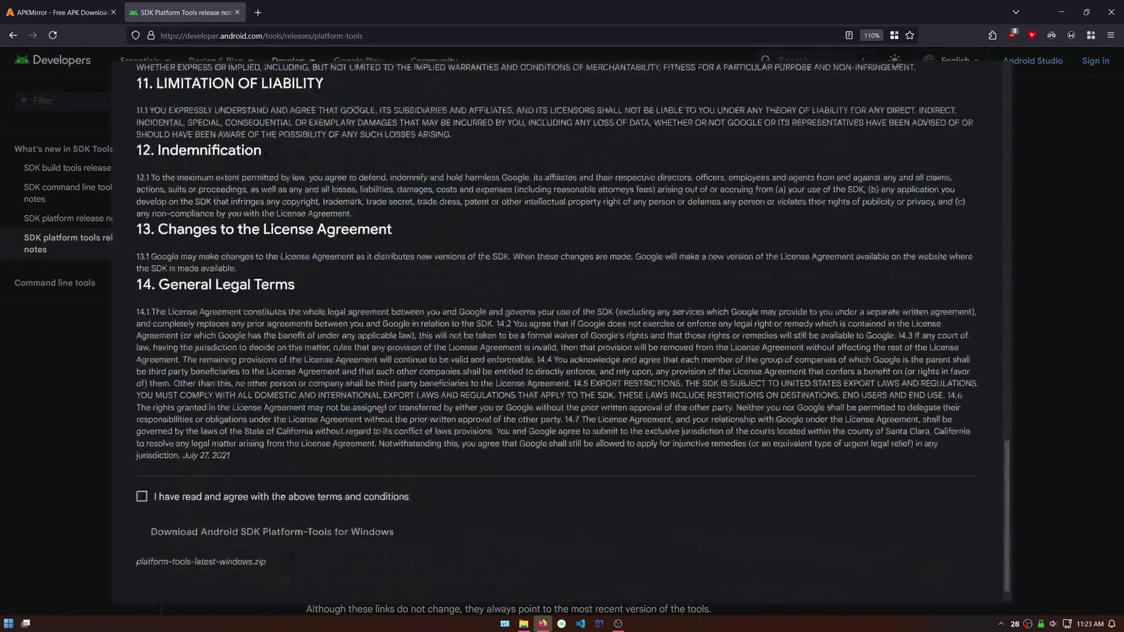
pyautogui.click(142, 496)
pyautogui.click(289, 533)
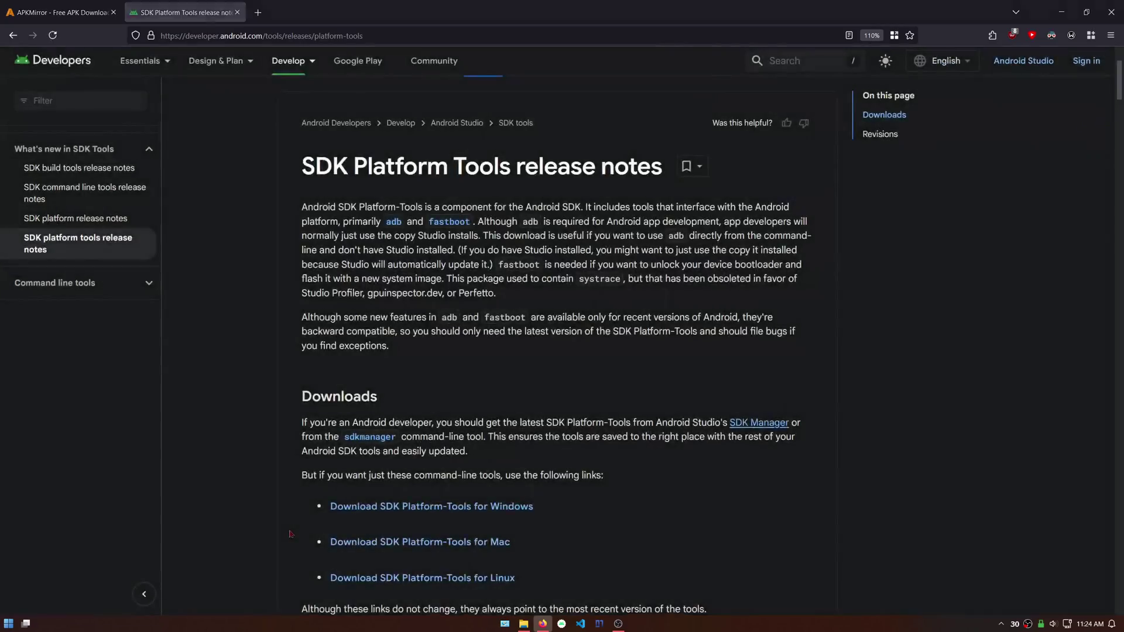
pyautogui.click(502, 282)
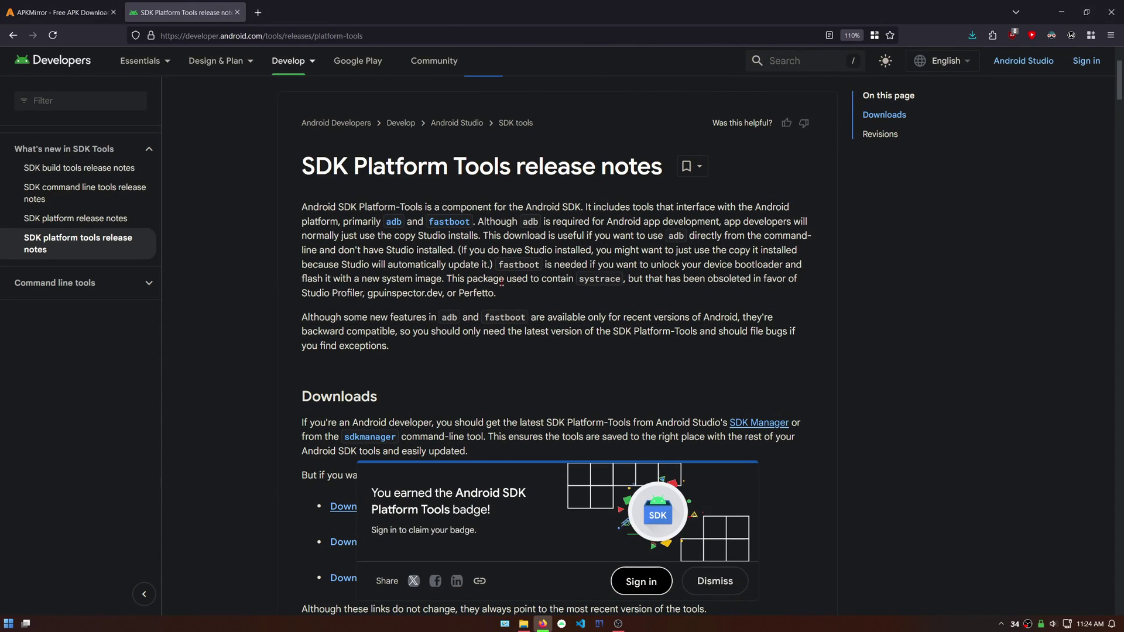
# Copy all 14 files from the zip's platform-tools folder into E:\platform-tools.
pyautogui.click(1061, 12)
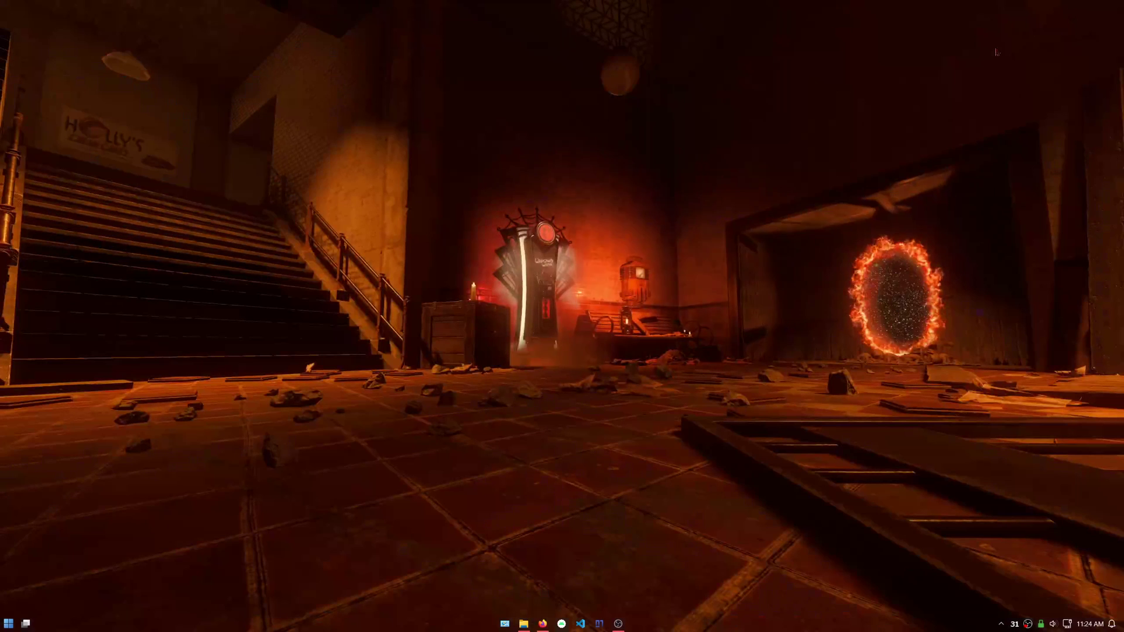
pyautogui.moveTo(523, 623)
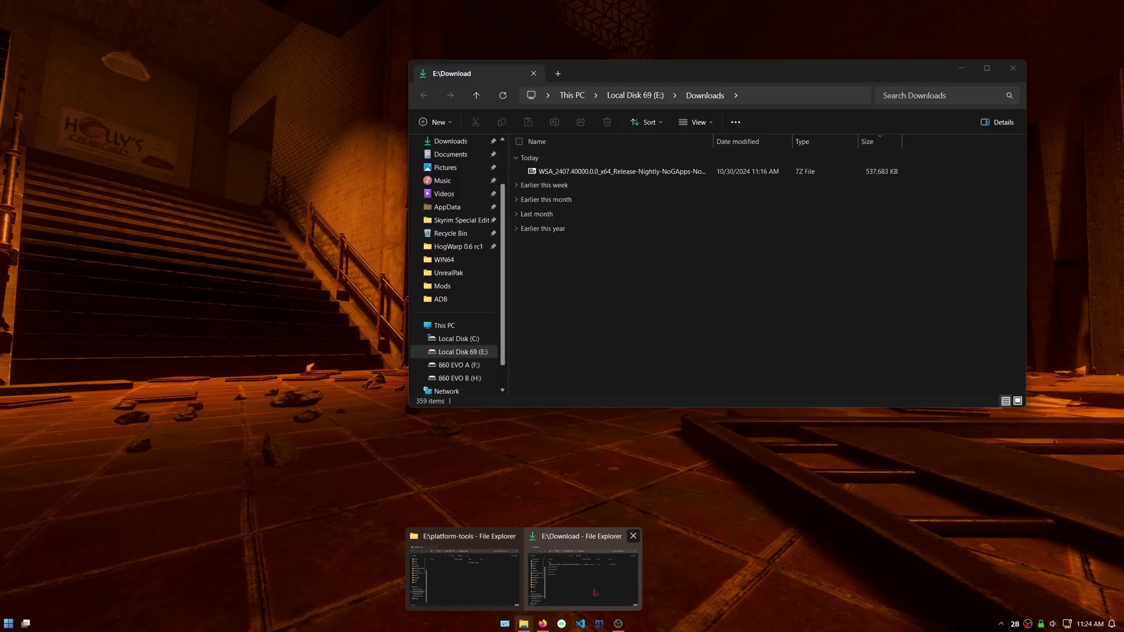
pyautogui.click(582, 576)
pyautogui.click(460, 579)
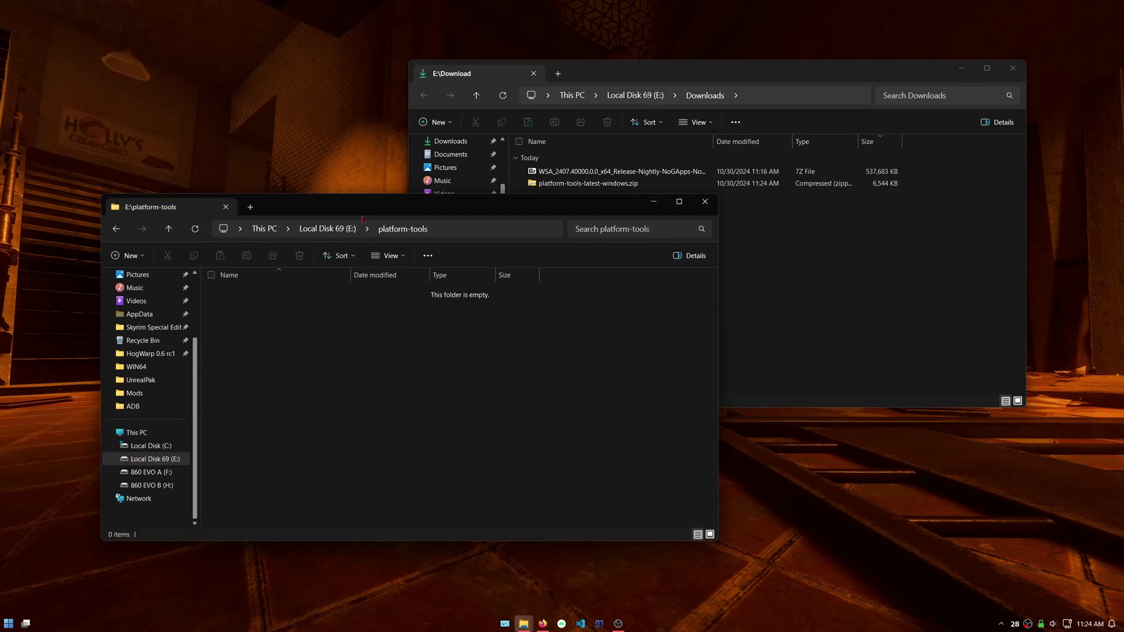
pyautogui.click(857, 295)
pyautogui.doubleClick(587, 184)
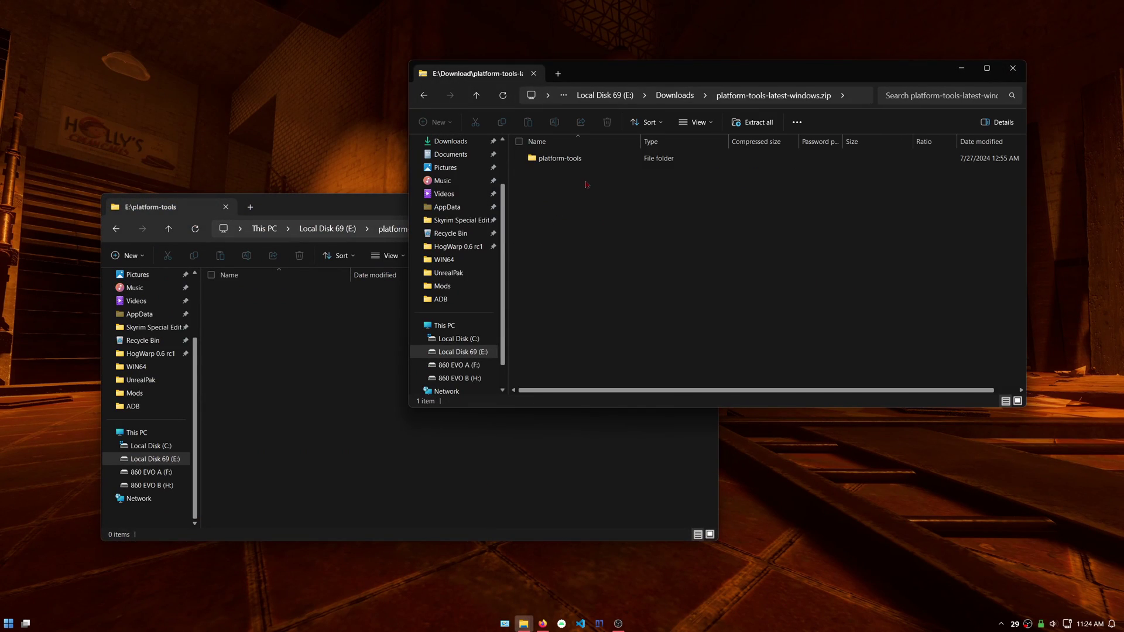
pyautogui.doubleClick(563, 159)
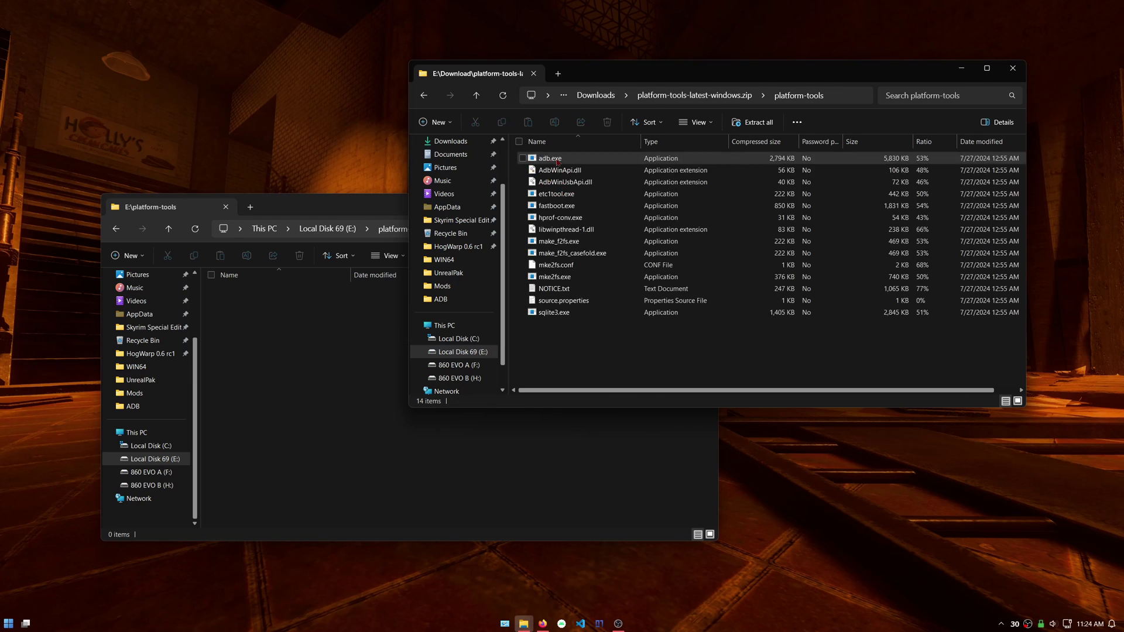
pyautogui.click(518, 142)
pyautogui.moveTo(562, 194); pyautogui.dragTo(299, 365)
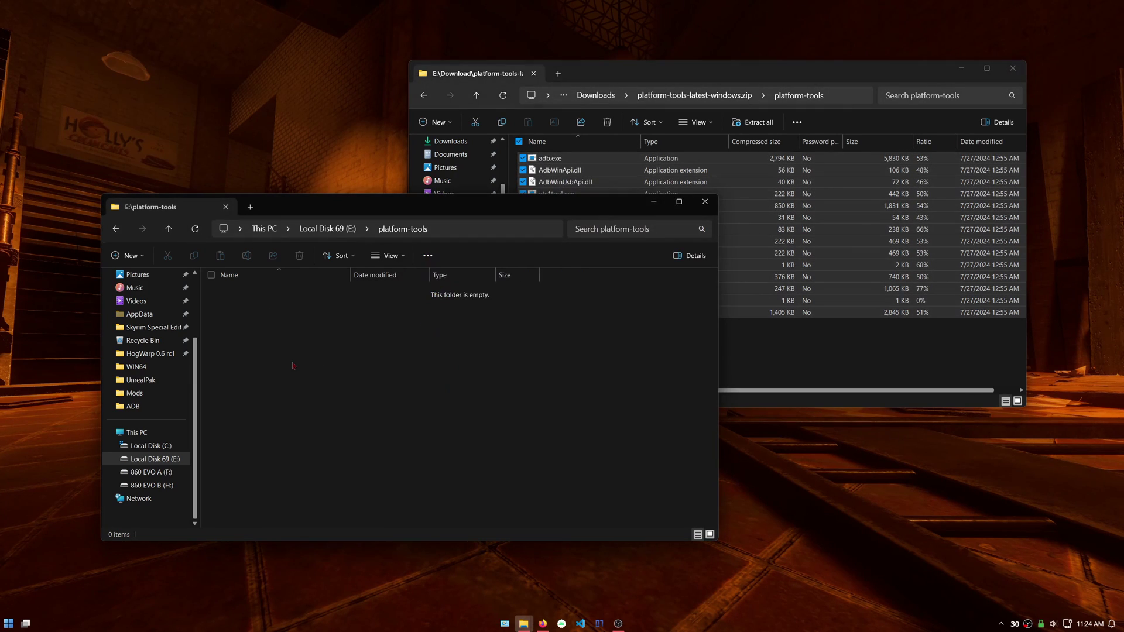
pyautogui.click(613, 401)
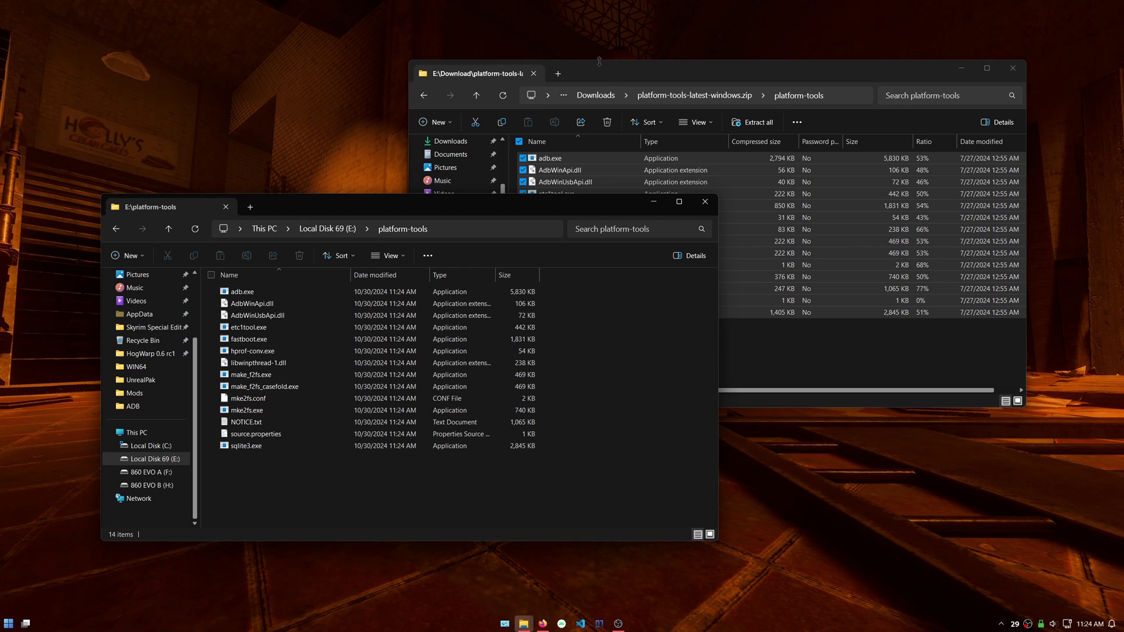
# Delete the platform-tools zip and the WSA archive from Downloads.
pyautogui.click(596, 95)
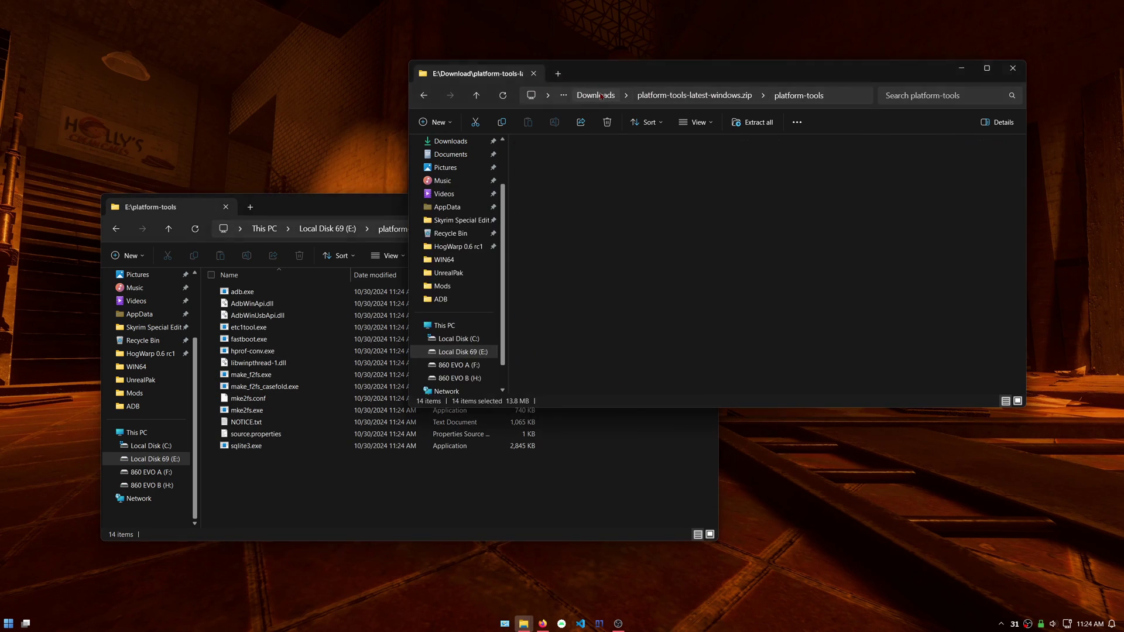
pyautogui.click(523, 171)
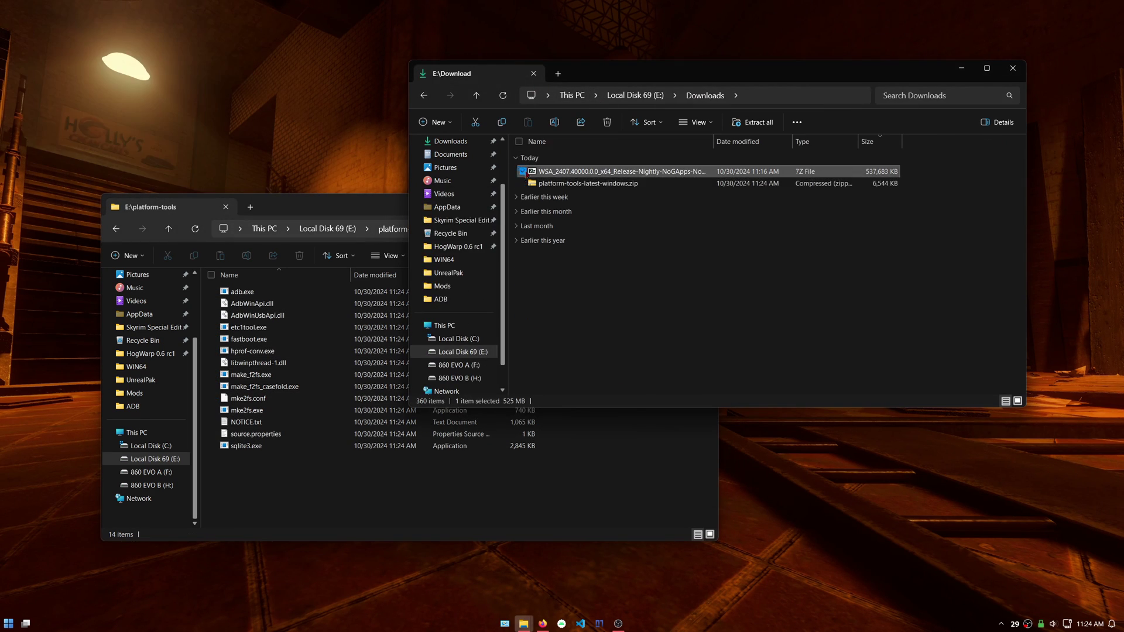
pyautogui.rightClick(550, 185)
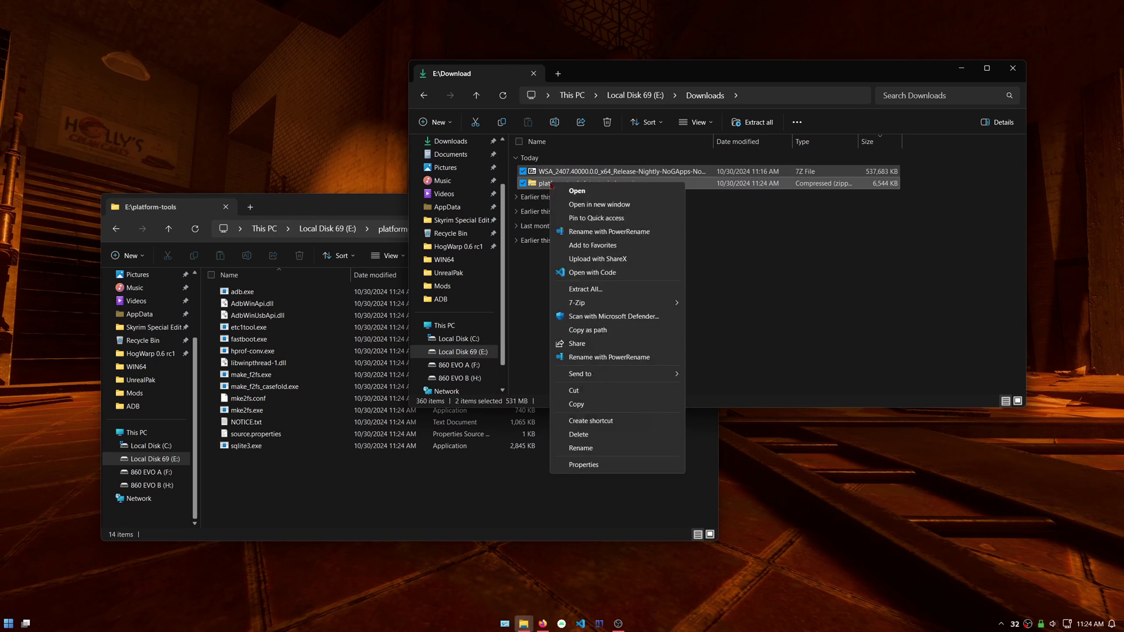
pyautogui.click(578, 435)
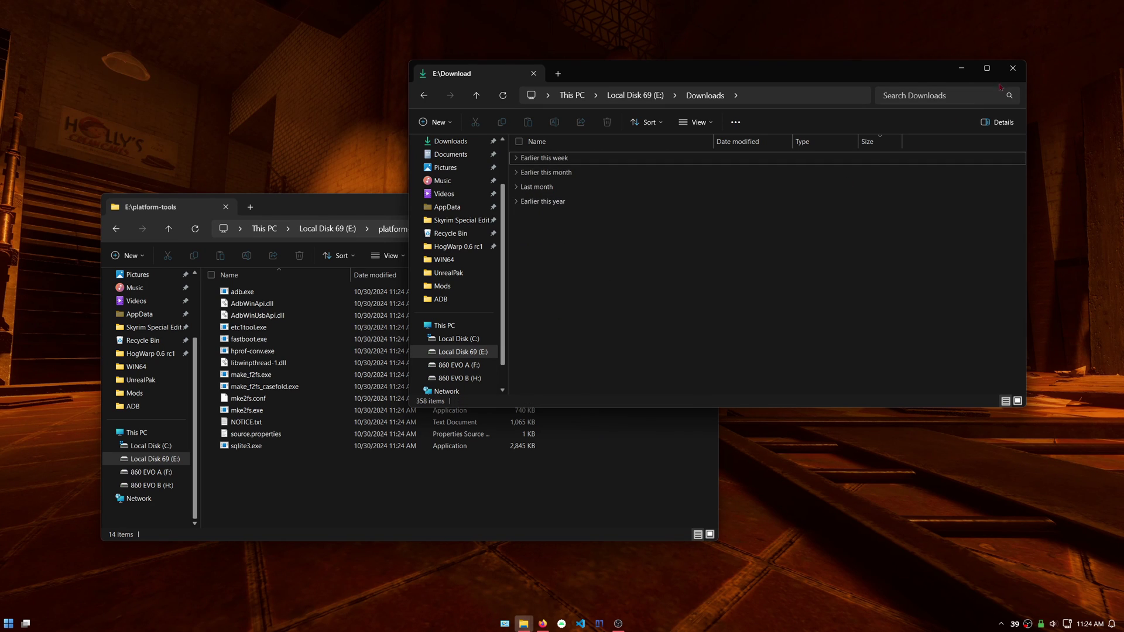
# Search APKMirror for 'playstation app' and open the PlayStation App 24.10.0 release.
pyautogui.click(1012, 68)
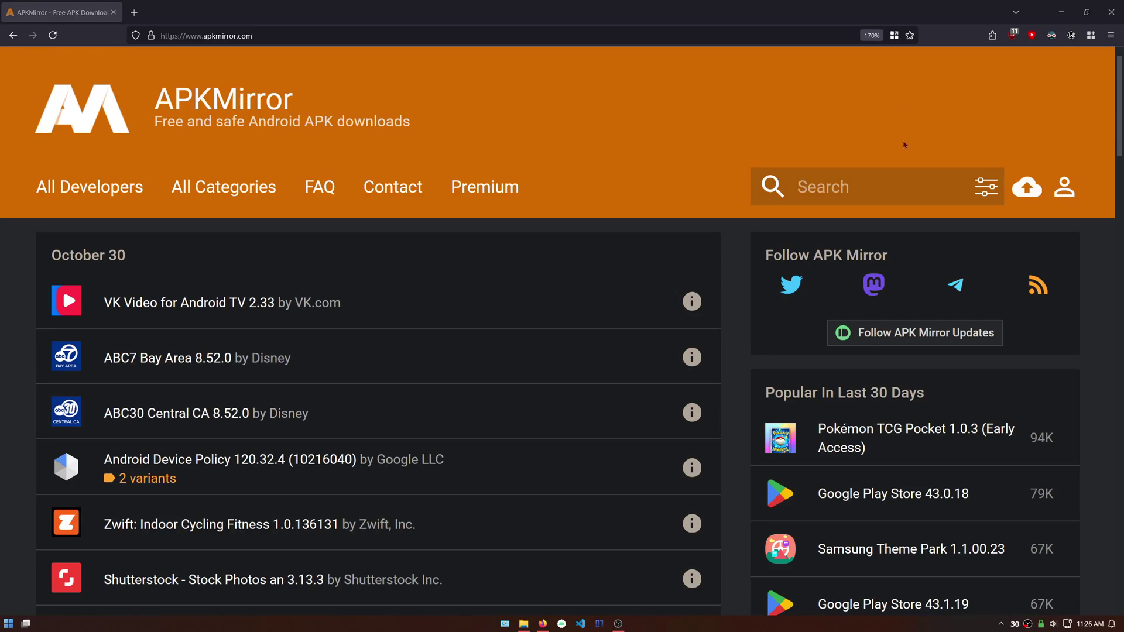
pyautogui.click(820, 197)
pyautogui.write('playstation app')
pyautogui.press('Return')
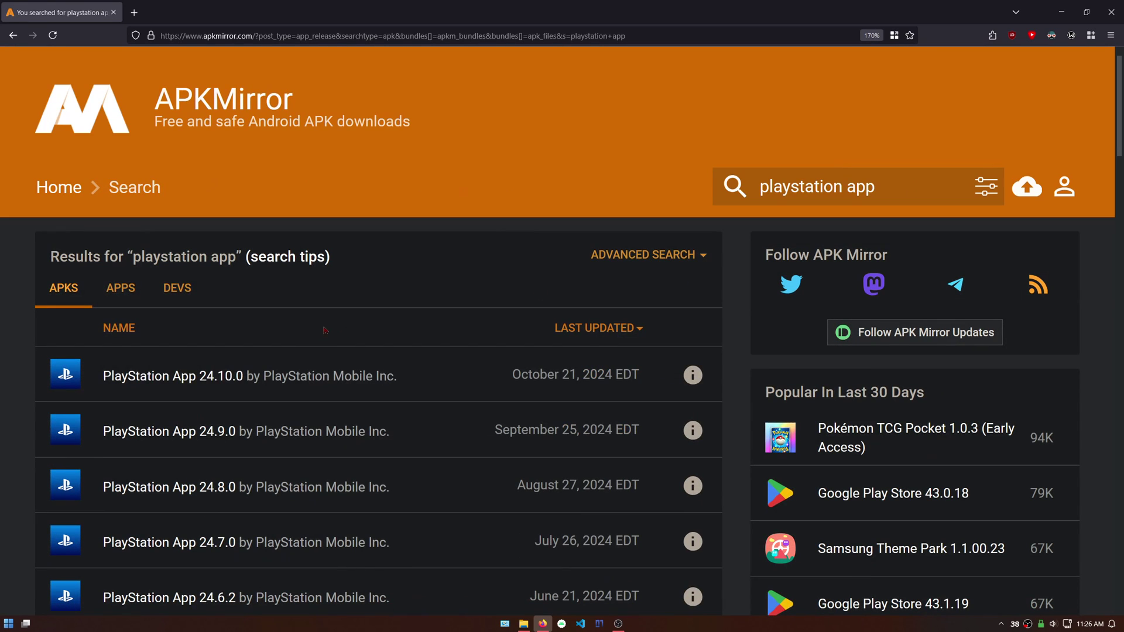
pyautogui.click(280, 378)
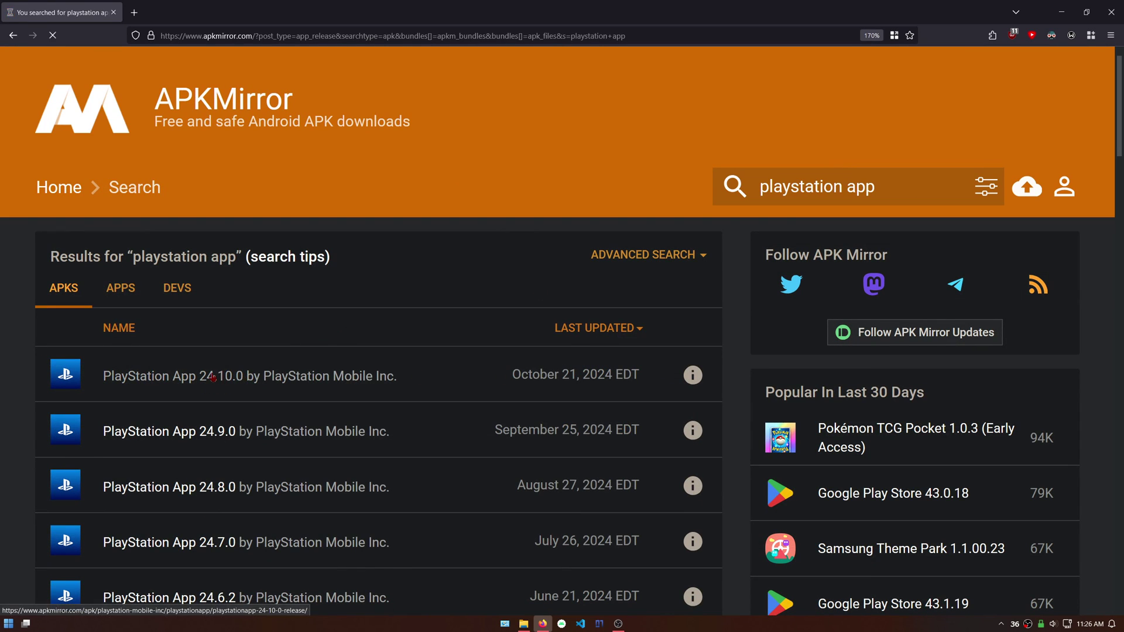
# Download and save the PlayStation App 24.10.0 APK (70.2 MB).
pyautogui.scroll(-5, 187, 375)
pyautogui.scroll(-10, 179, 372)
pyautogui.keyDown('ctrl'); pyautogui.scroll(1, 196, 367); pyautogui.keyUp('ctrl')
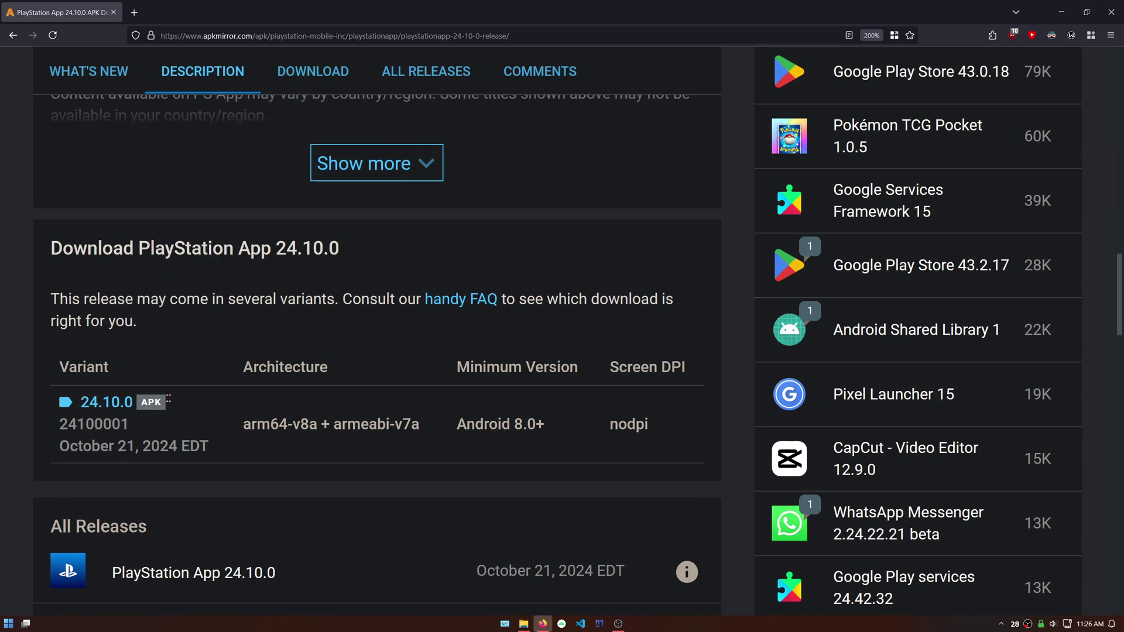
pyautogui.click(100, 403)
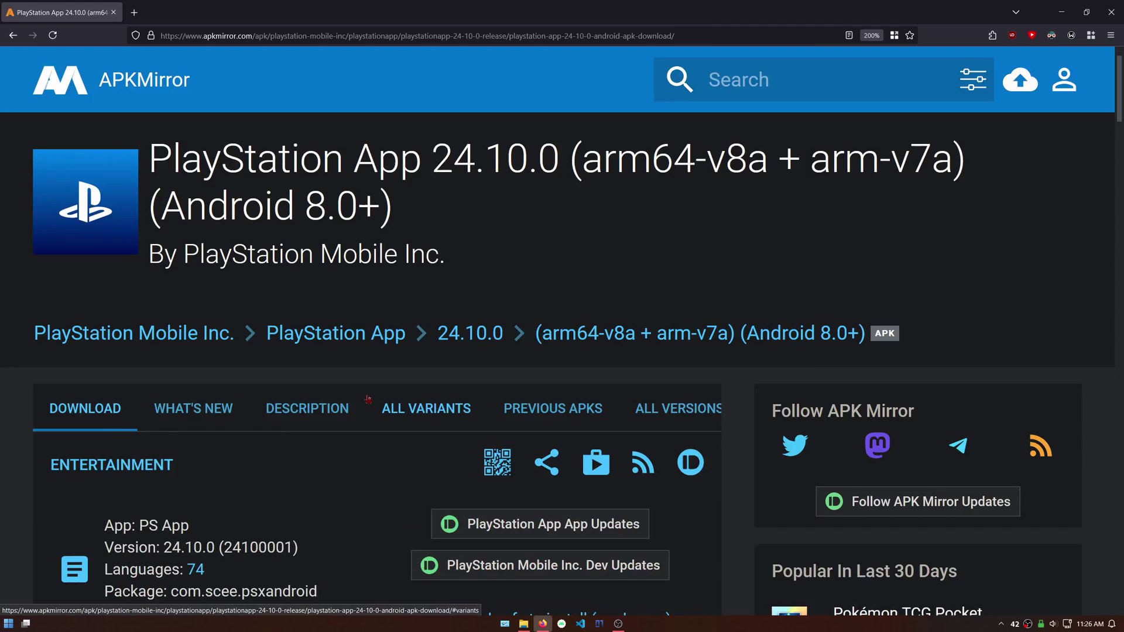
pyautogui.scroll(-3, 312, 399)
pyautogui.click(511, 445)
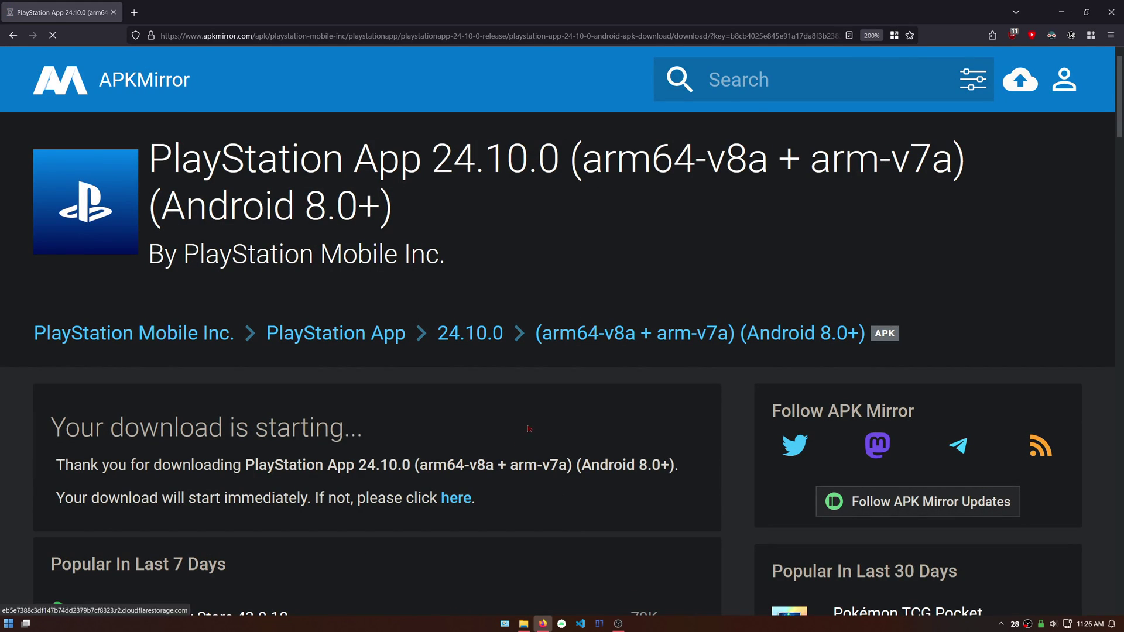
pyautogui.click(482, 276)
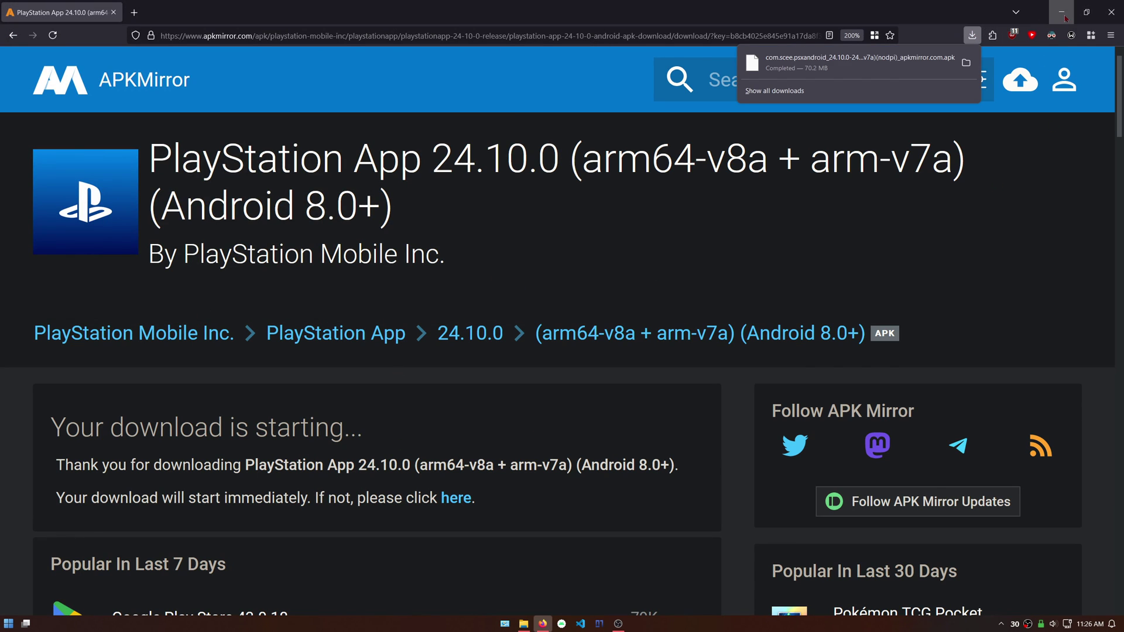
pyautogui.click(1111, 12)
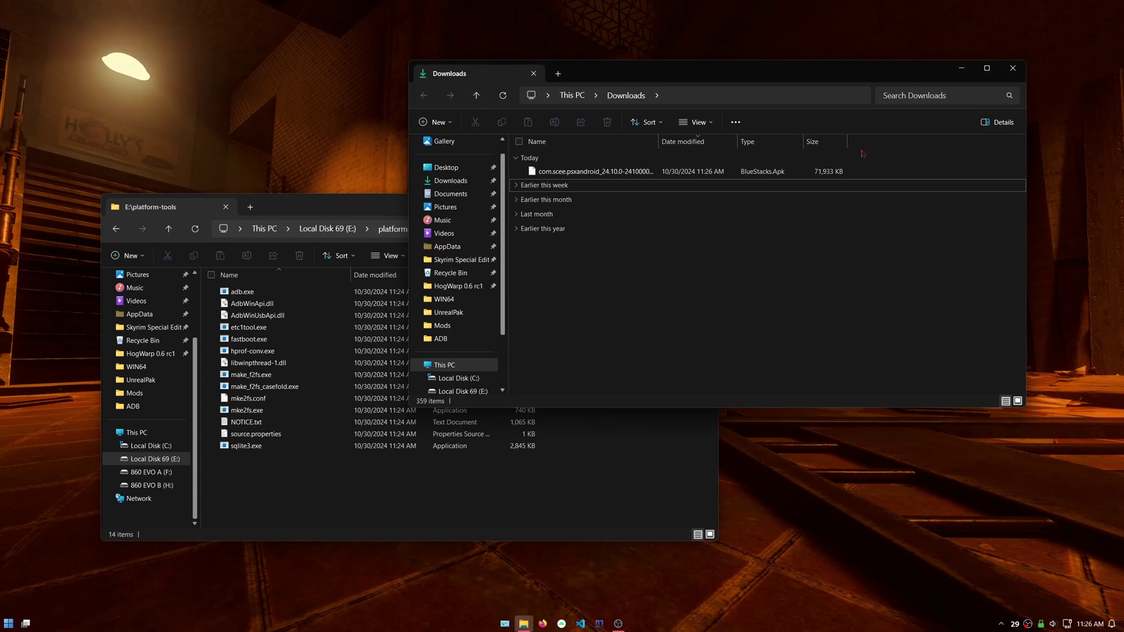
# Move the downloaded PlayStation App APK into E:\platform-tools and widen the view to show its name.
pyautogui.moveTo(586, 174); pyautogui.dragTo(401, 509)
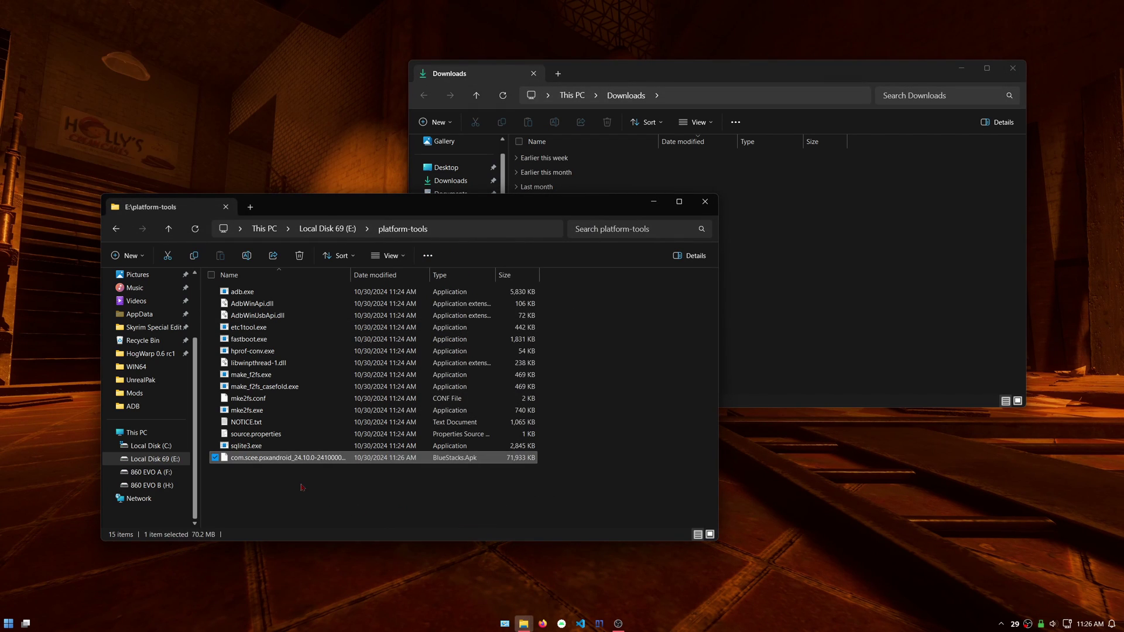
pyautogui.moveTo(718, 398); pyautogui.dragTo(968, 398)
pyautogui.moveTo(350, 275); pyautogui.dragTo(582, 275)
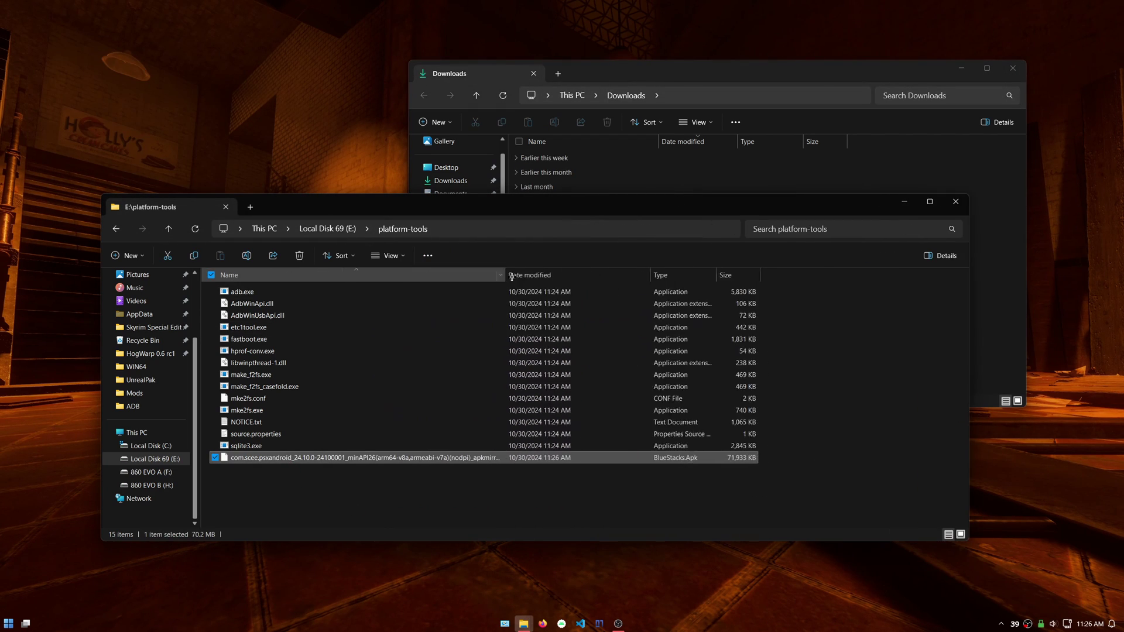
# Rename the APK to psapp.apk and check the folder's display options.
pyautogui.rightClick(289, 460)
pyautogui.click(340, 436)
pyautogui.write('psapp')
pyautogui.press('Return')
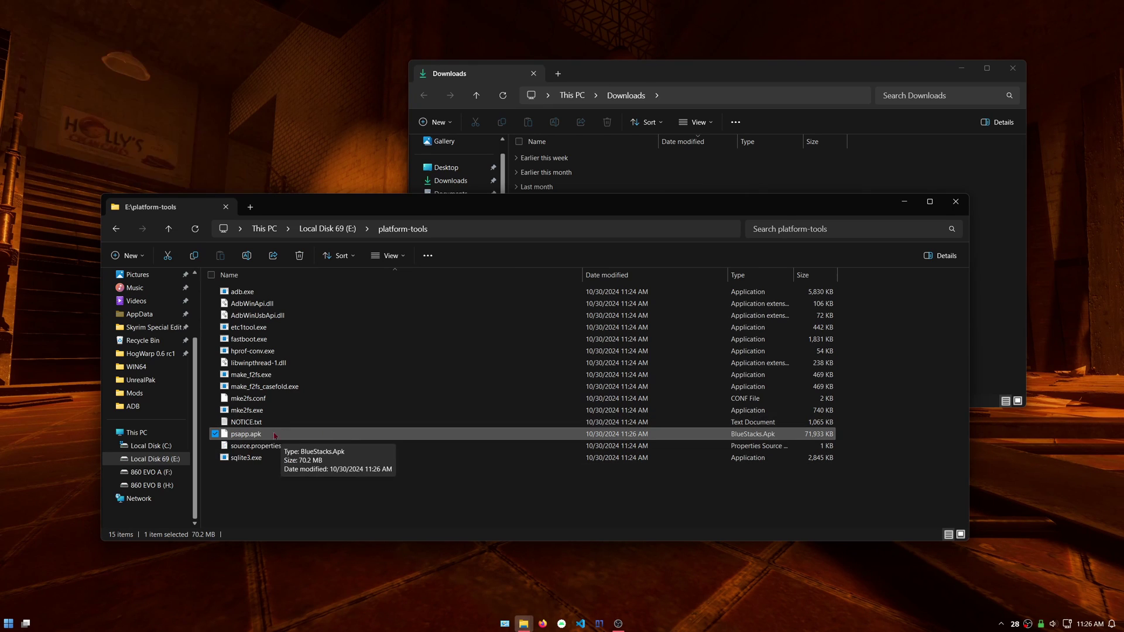
pyautogui.click(387, 255)
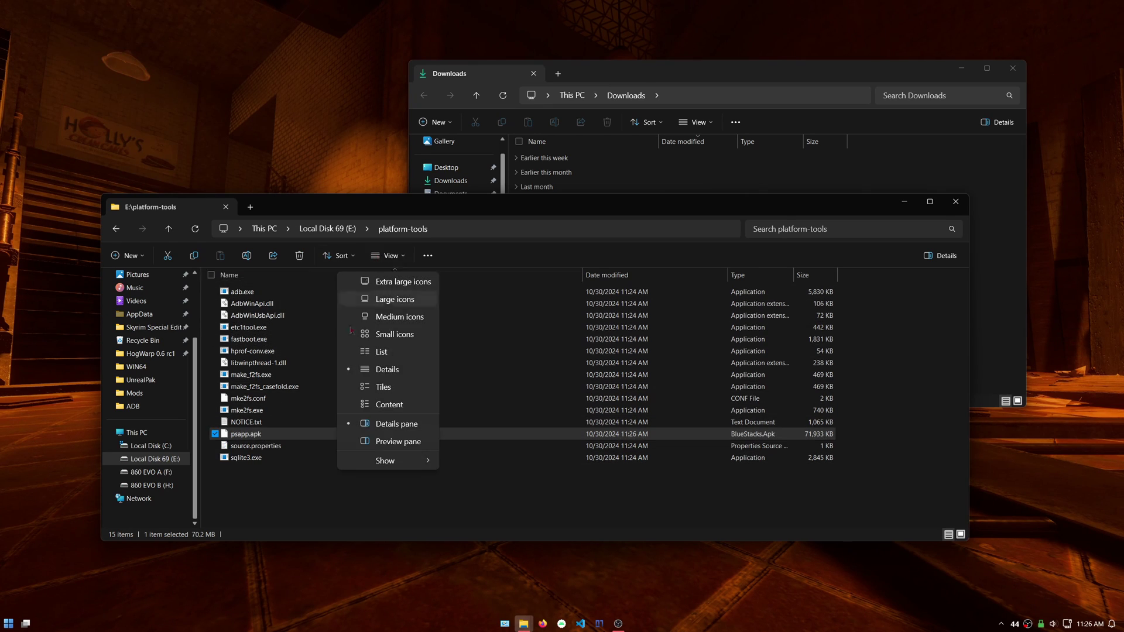
pyautogui.moveTo(390, 458)
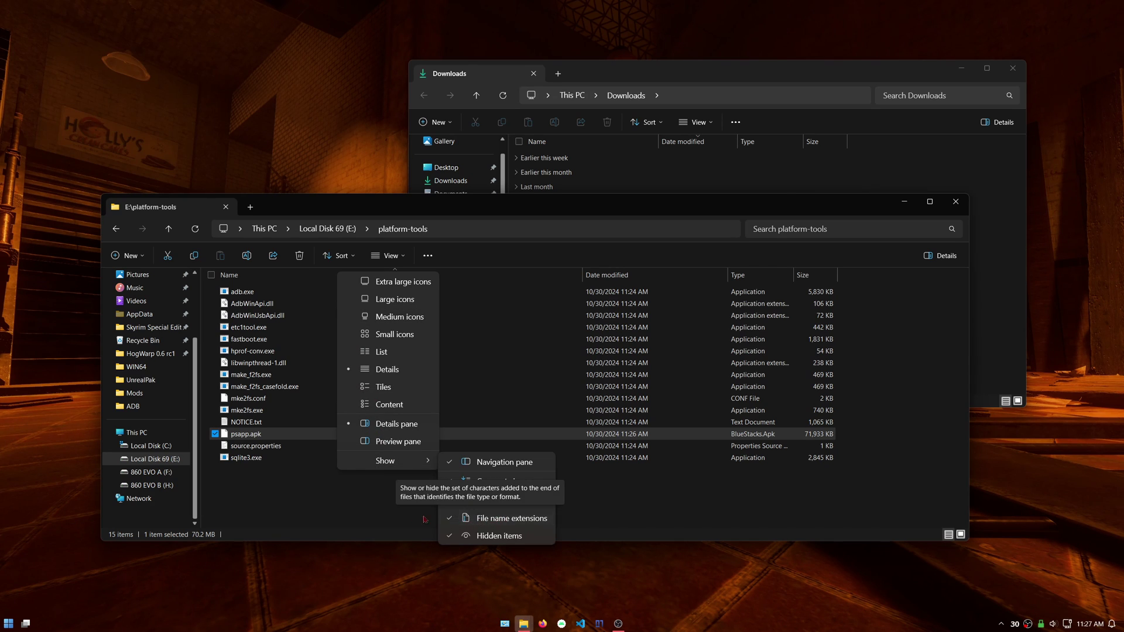
pyautogui.click(301, 498)
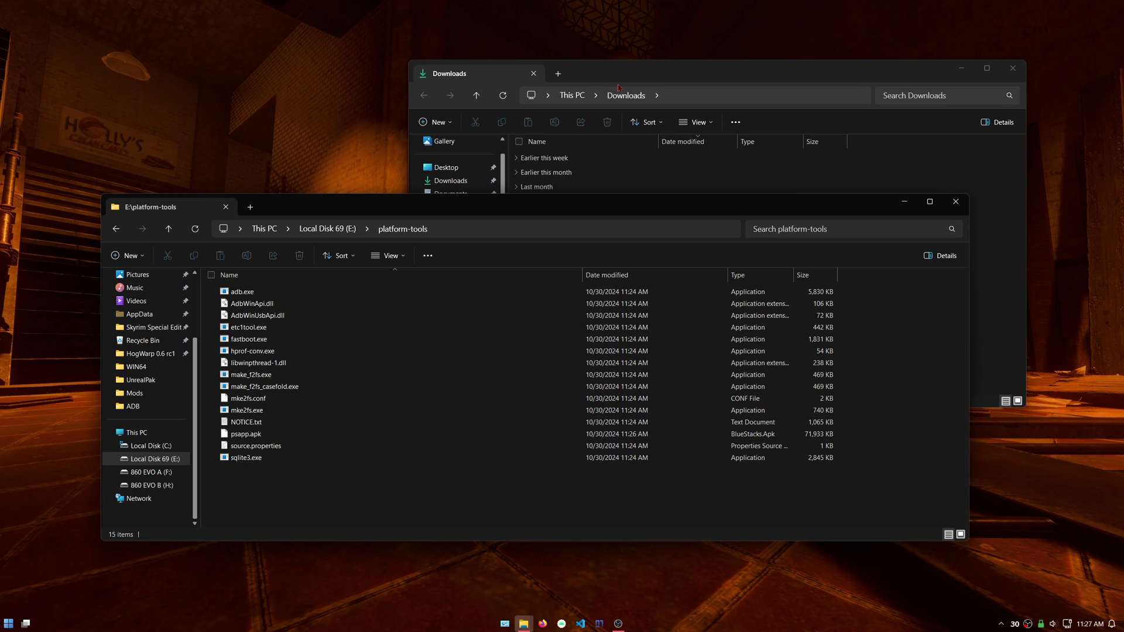
# Switch Developer mode On in Windows Subsystem for Android's Advanced settings.
pyautogui.press('super')
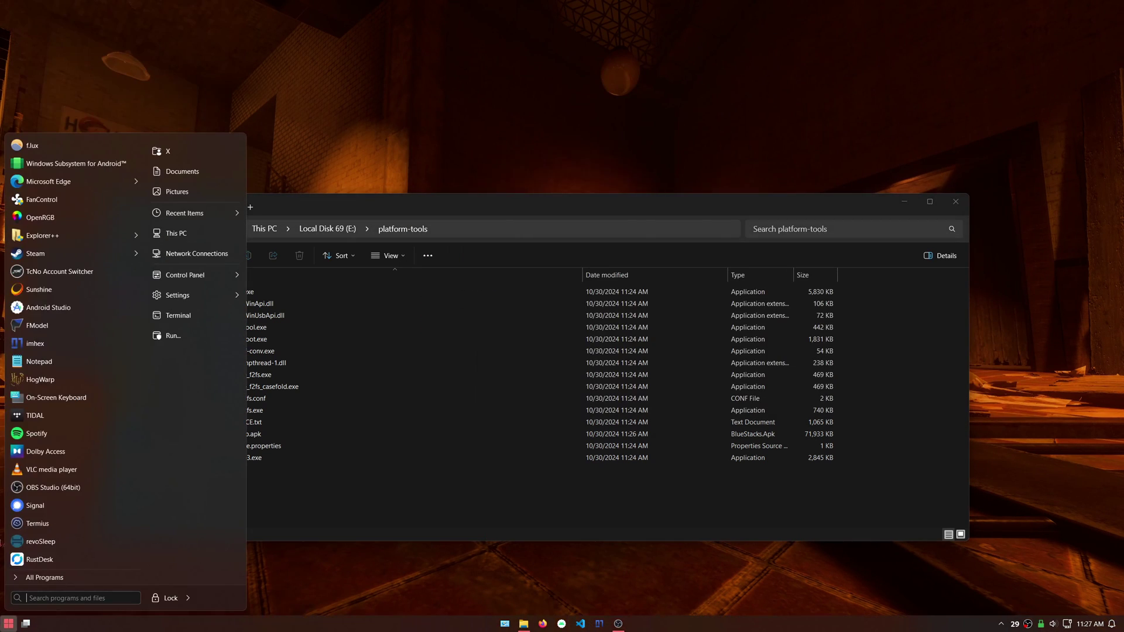
pyautogui.click(44, 170)
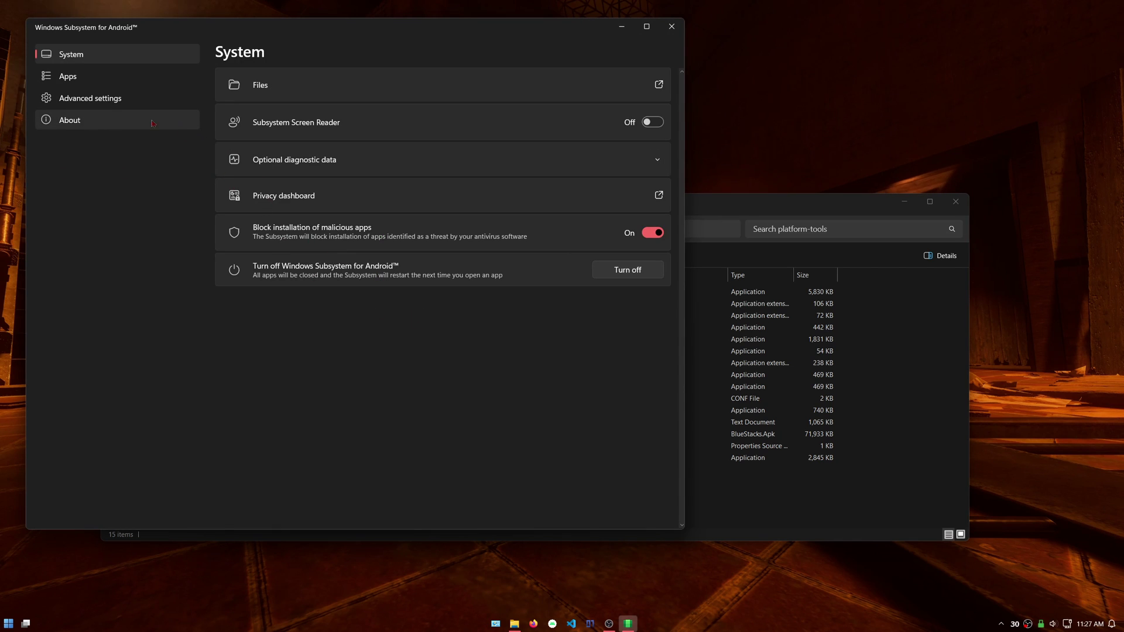
pyautogui.click(75, 97)
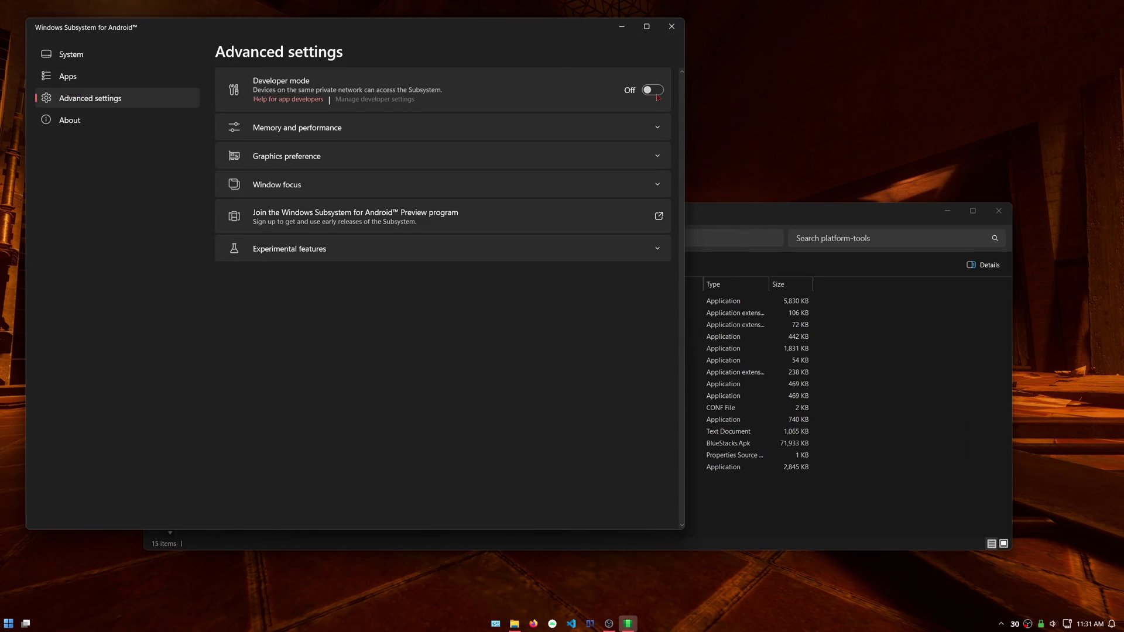
pyautogui.click(654, 91)
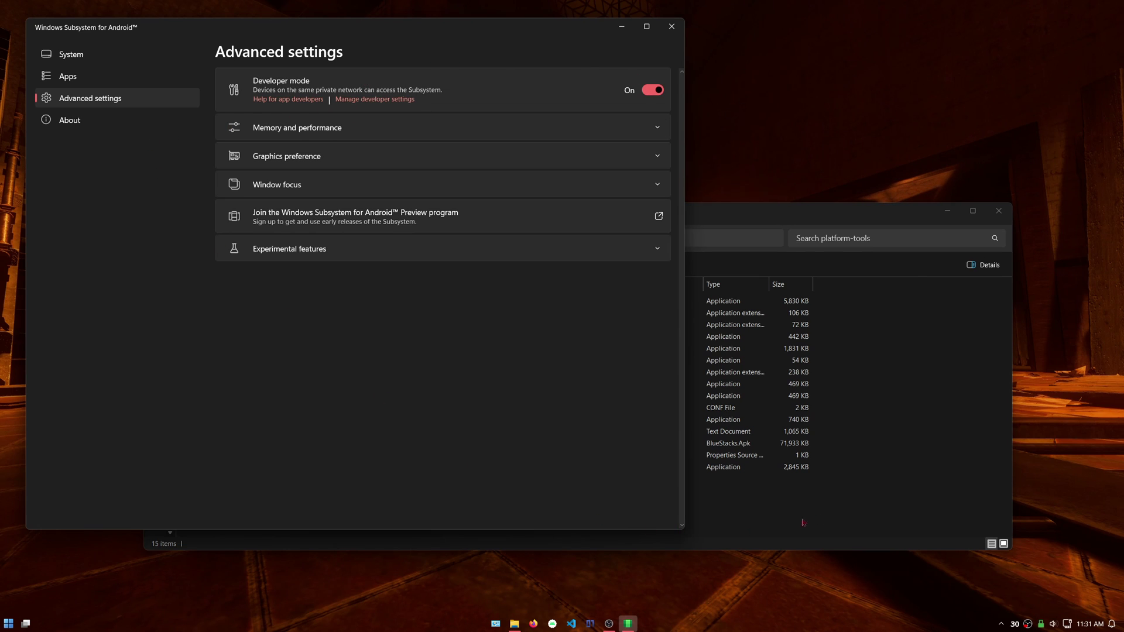
pyautogui.click(705, 512)
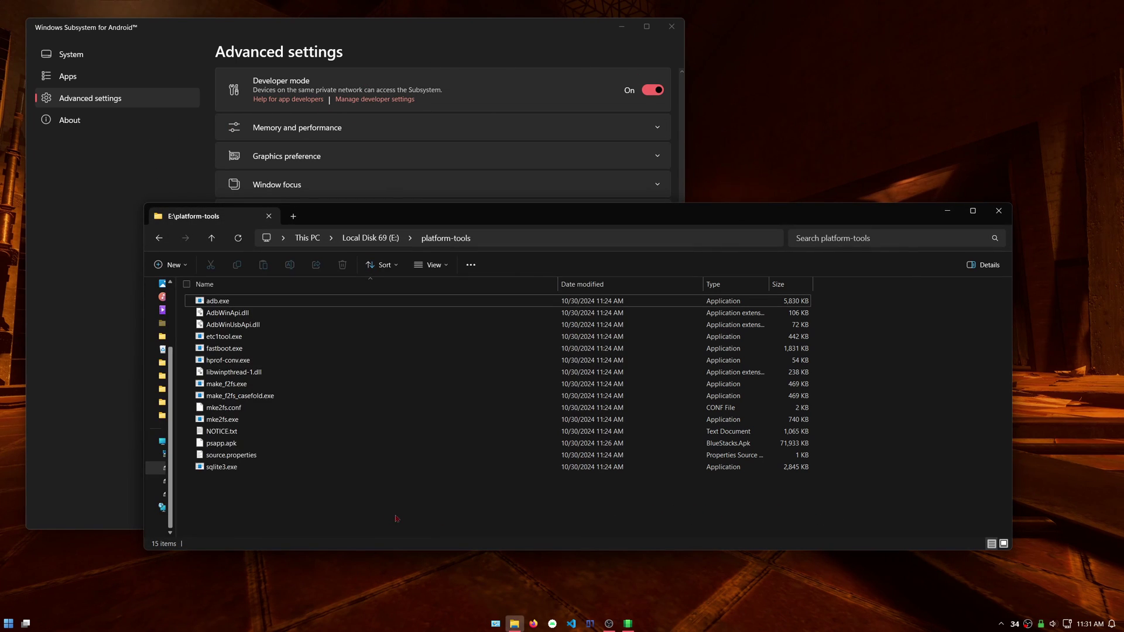
# Open PowerShell in E:\platform-tools and paste the adb connect 127.0.0.1:58526 command.
pyautogui.rightClick(364, 510)
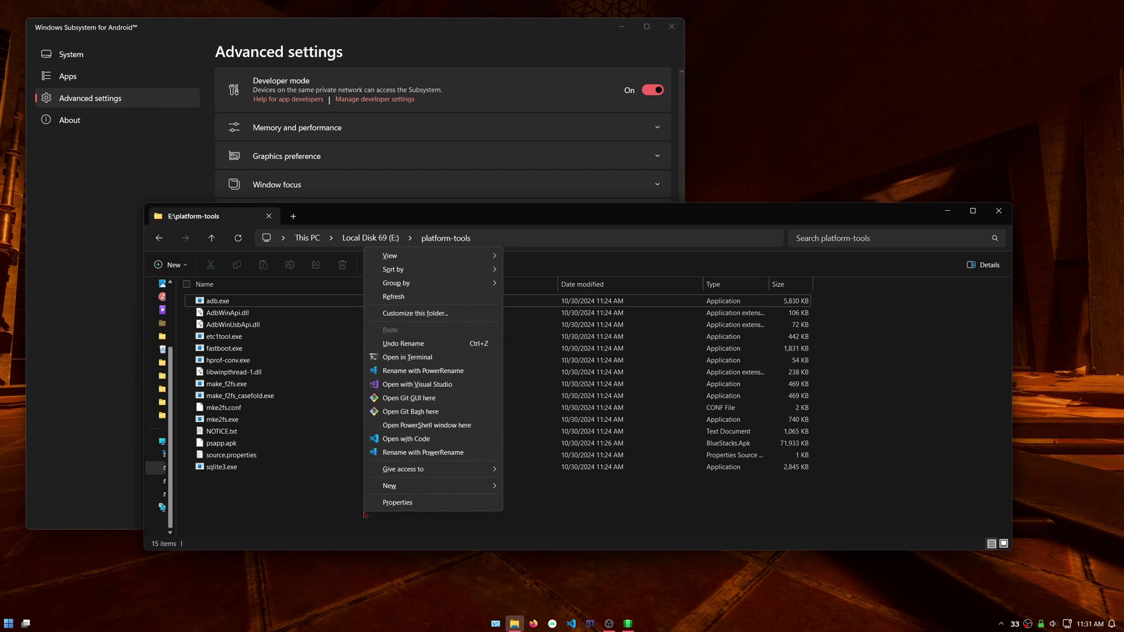
pyautogui.click(438, 425)
pyautogui.moveTo(168, 14); pyautogui.dragTo(459, 122)
pyautogui.write('.\\adb connect 127.0.0.1:58526')
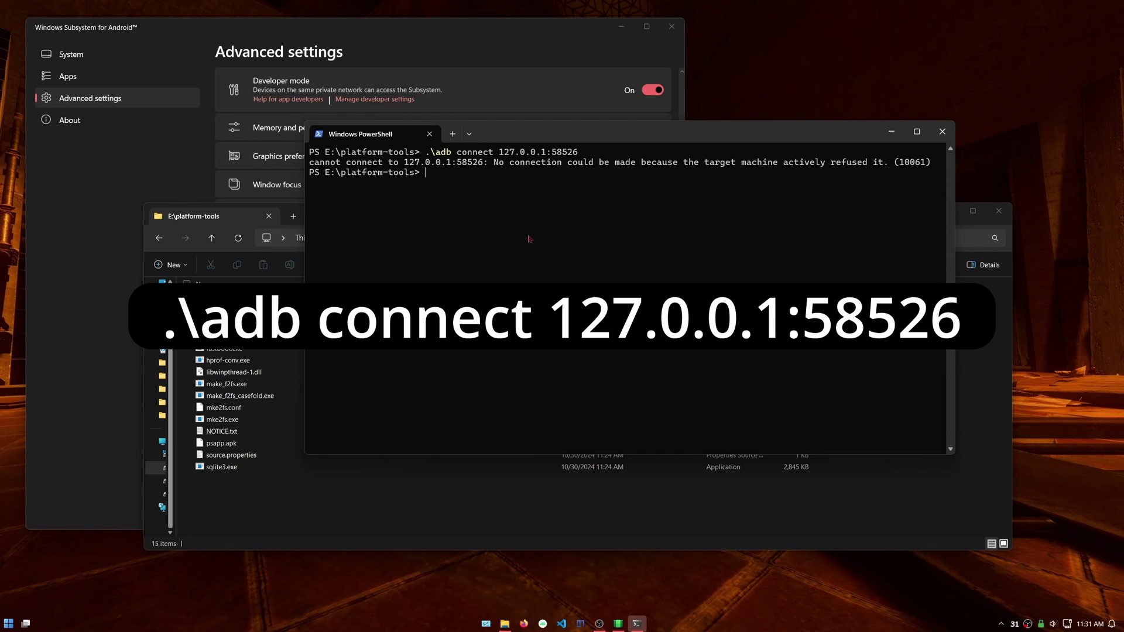
# Start the subsystem from developer settings, allow ADB debugging, and connect to 127.0.0.1:58526.
pyautogui.click(369, 103)
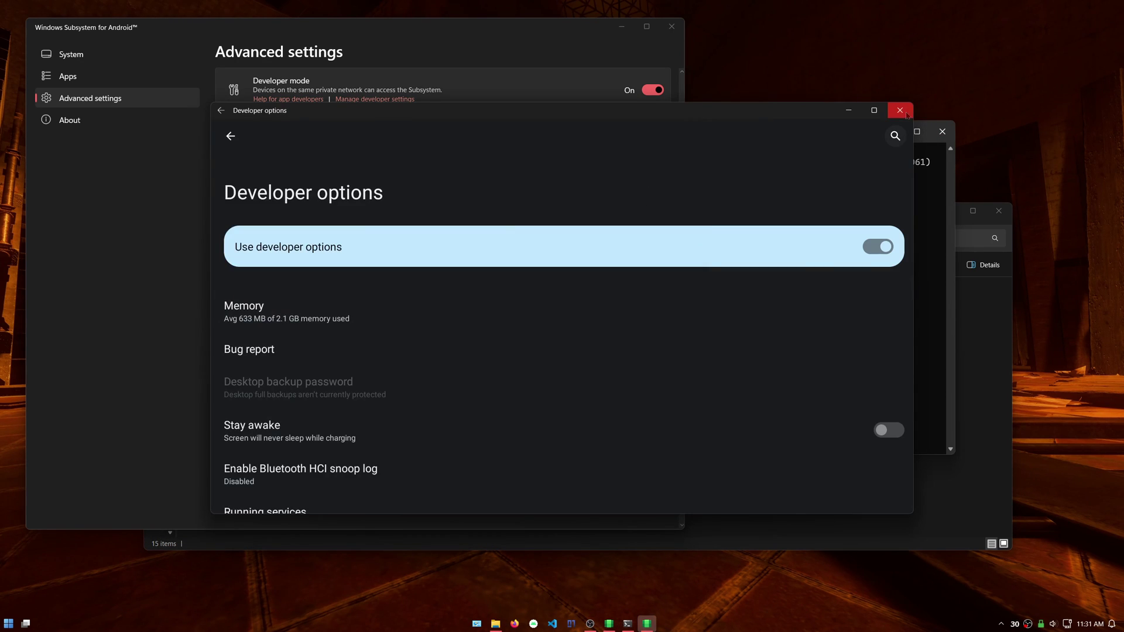
pyautogui.click(907, 116)
pyautogui.click(759, 212)
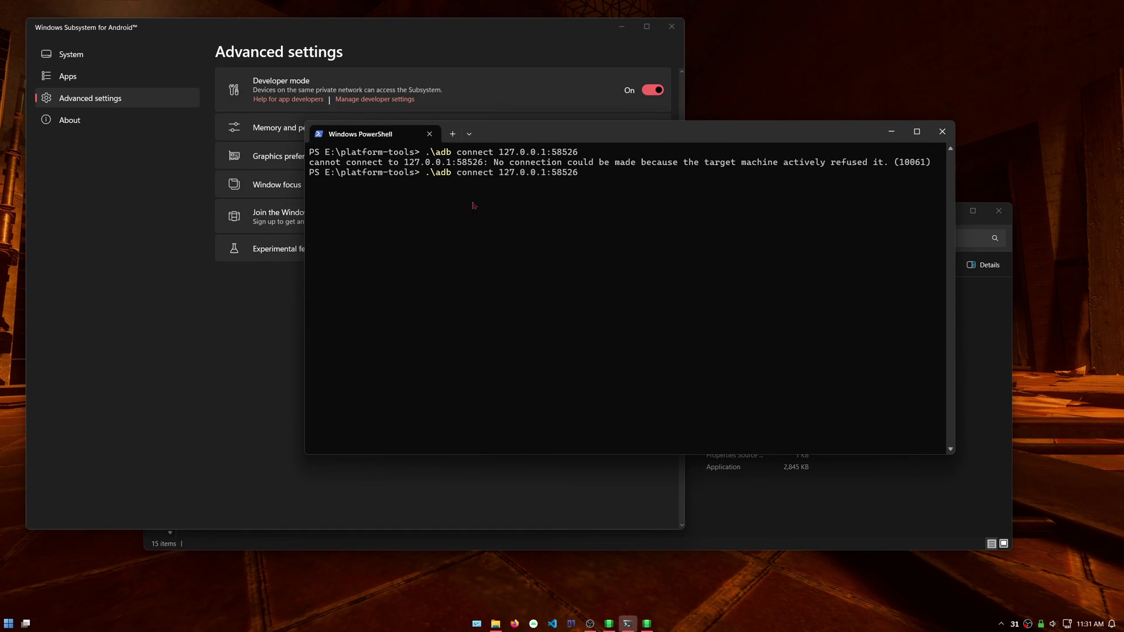
pyautogui.press('Return')
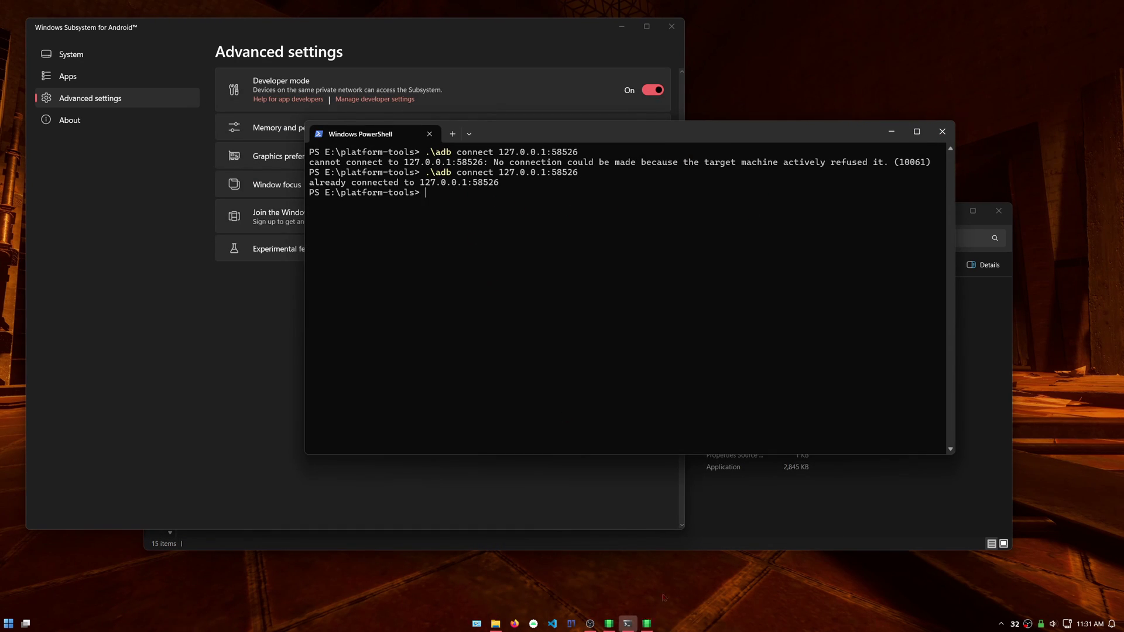
pyautogui.click(647, 623)
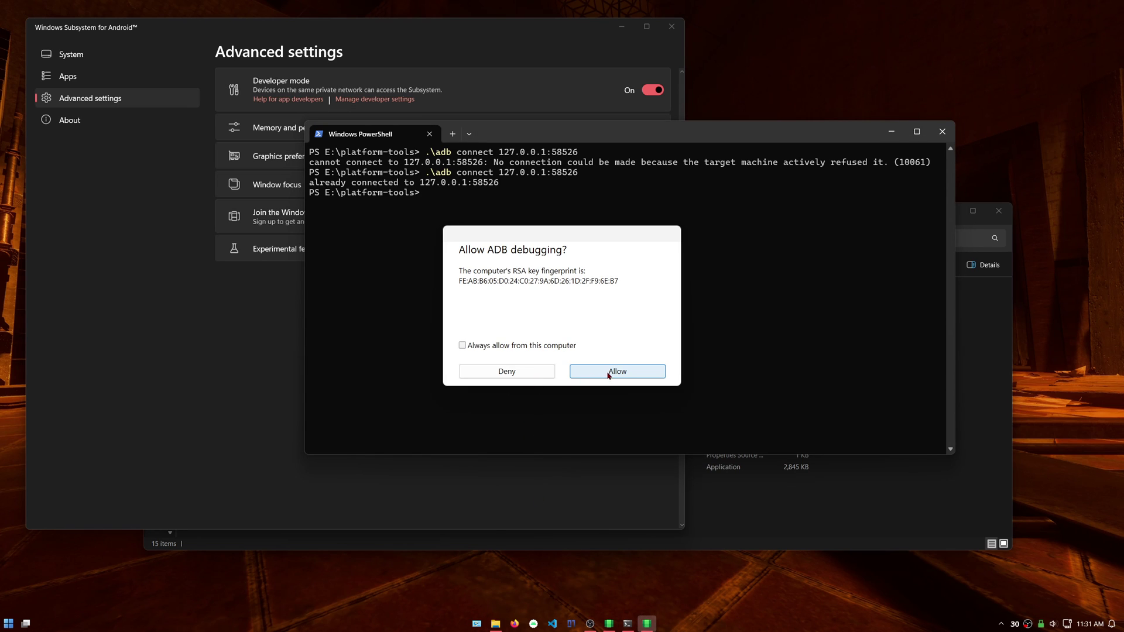
pyautogui.click(625, 373)
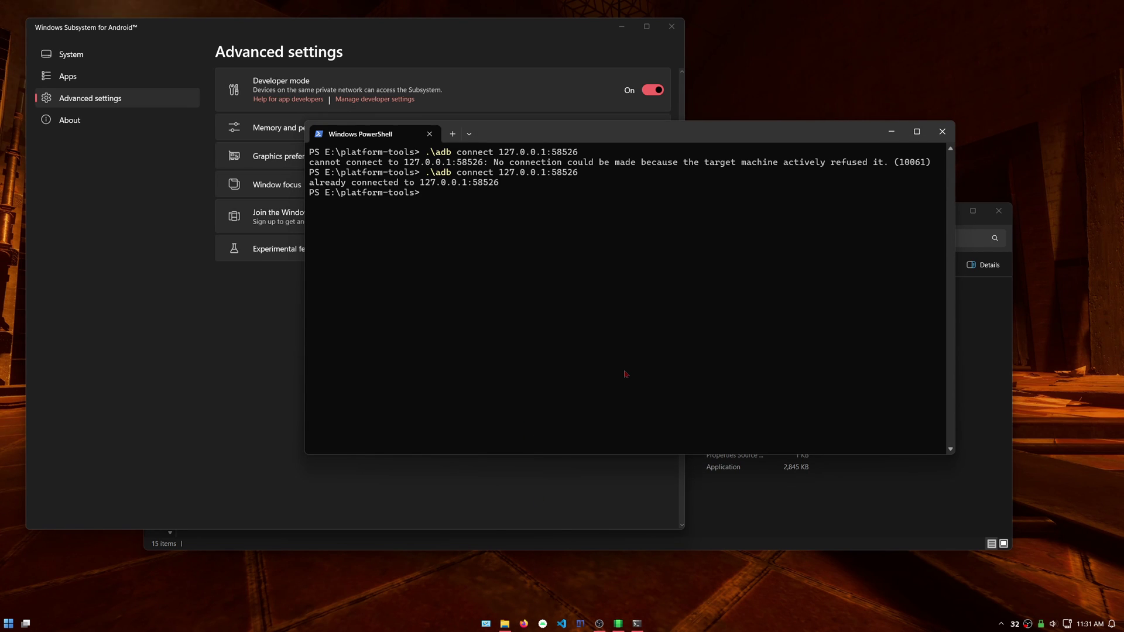
pyautogui.press('Up')
pyautogui.press('Return')
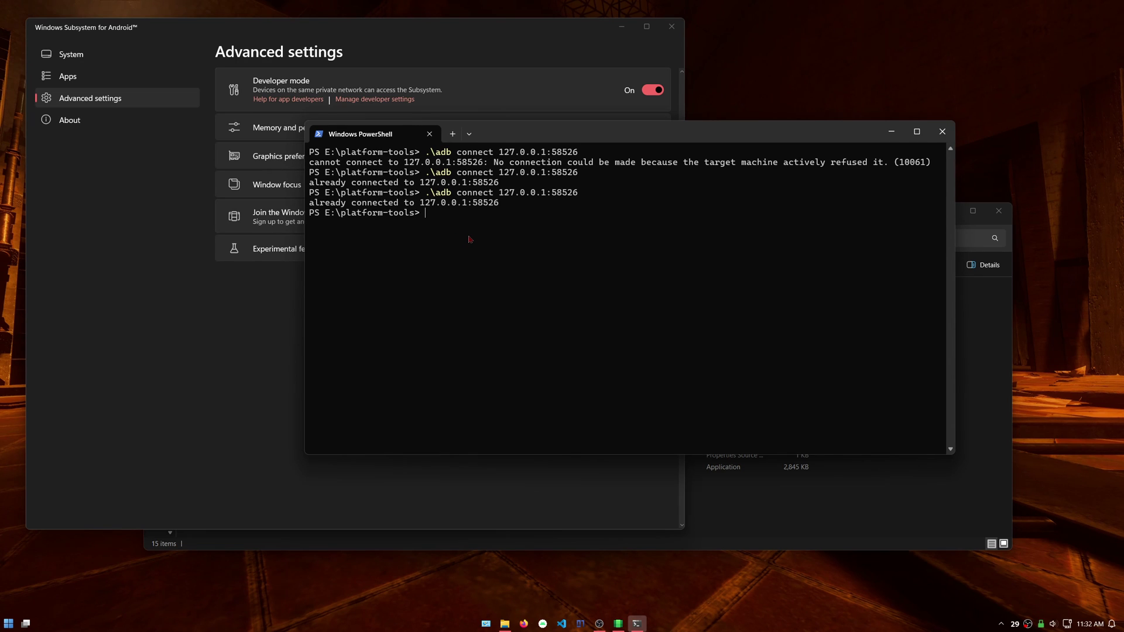
# Install psapp.apk into the subsystem with .\adb install psapp.apk.
pyautogui.write('.\\adb')
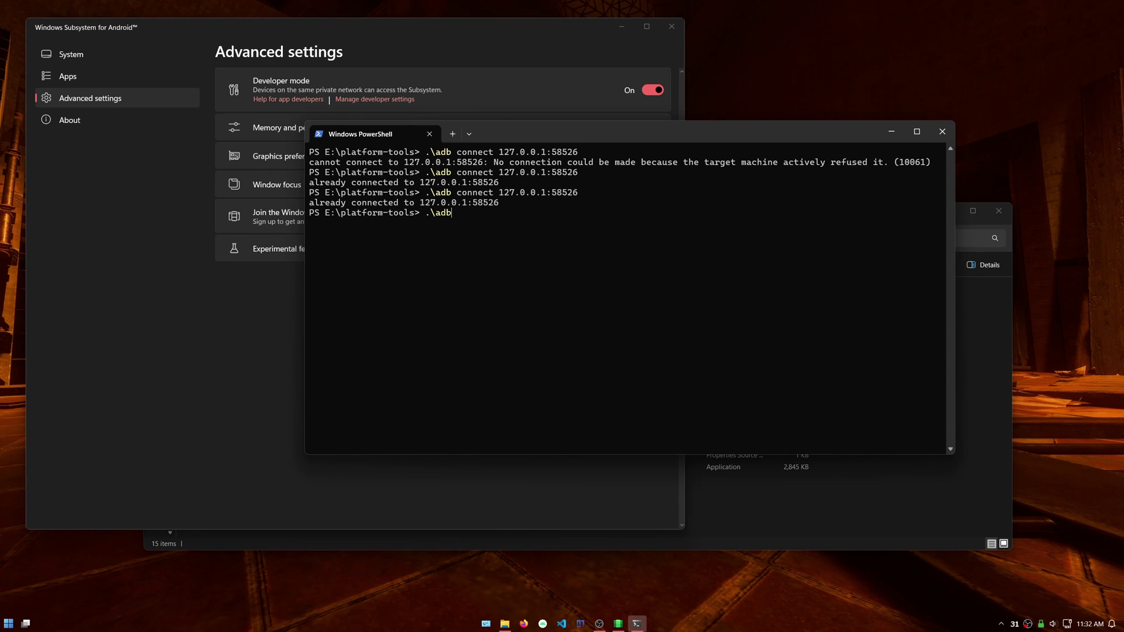
pyautogui.write(' sidelo')
pyautogui.press('BackSpace')
pyautogui.press('BackSpace')
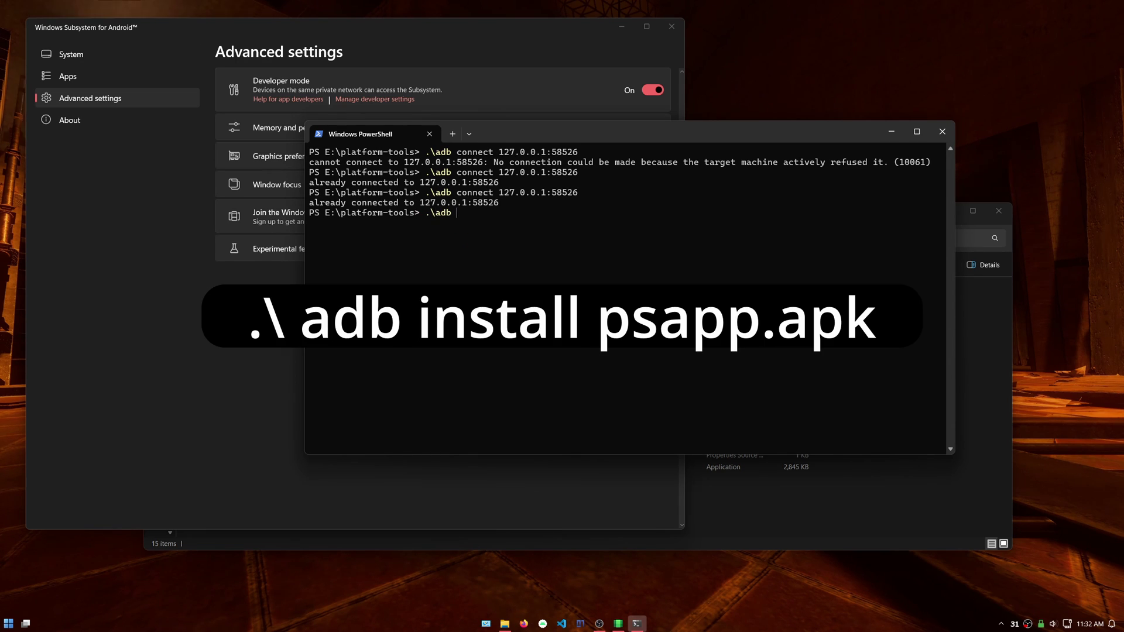
pyautogui.write('install psapp.apk')
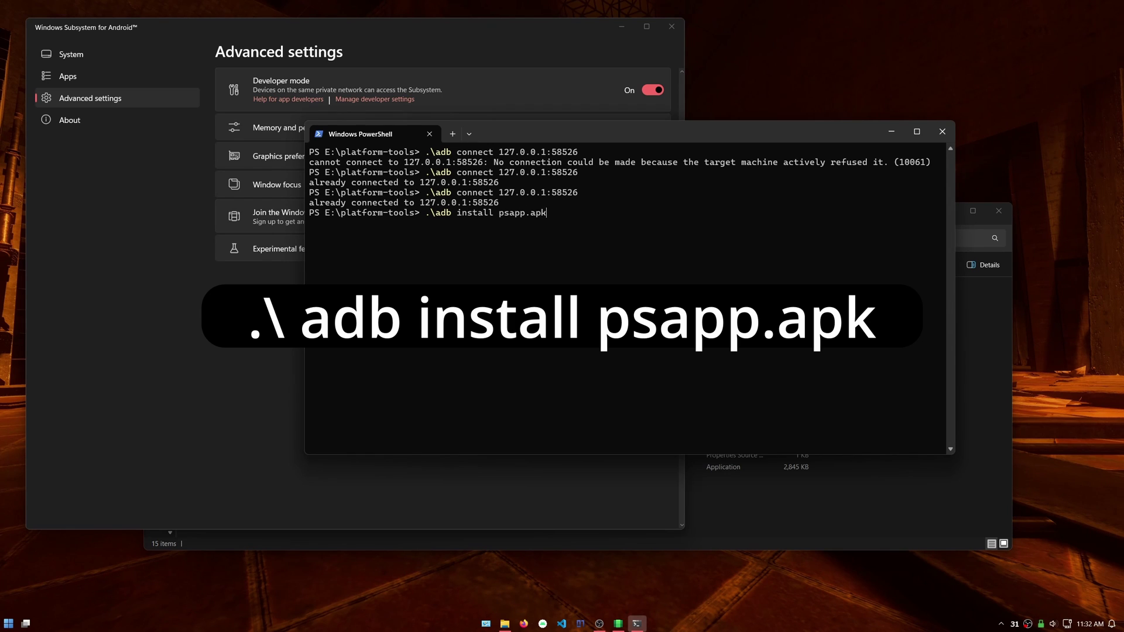
pyautogui.press('Return')
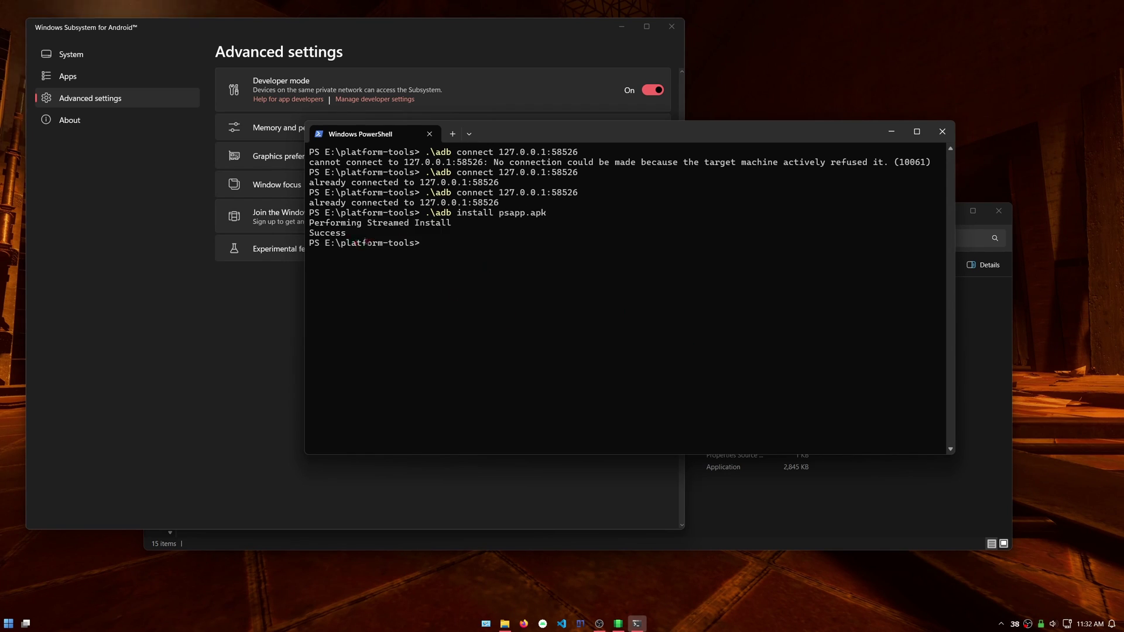
# Close PowerShell and delete psapp.apk from E:\platform-tools.
pyautogui.click(934, 132)
pyautogui.click(813, 510)
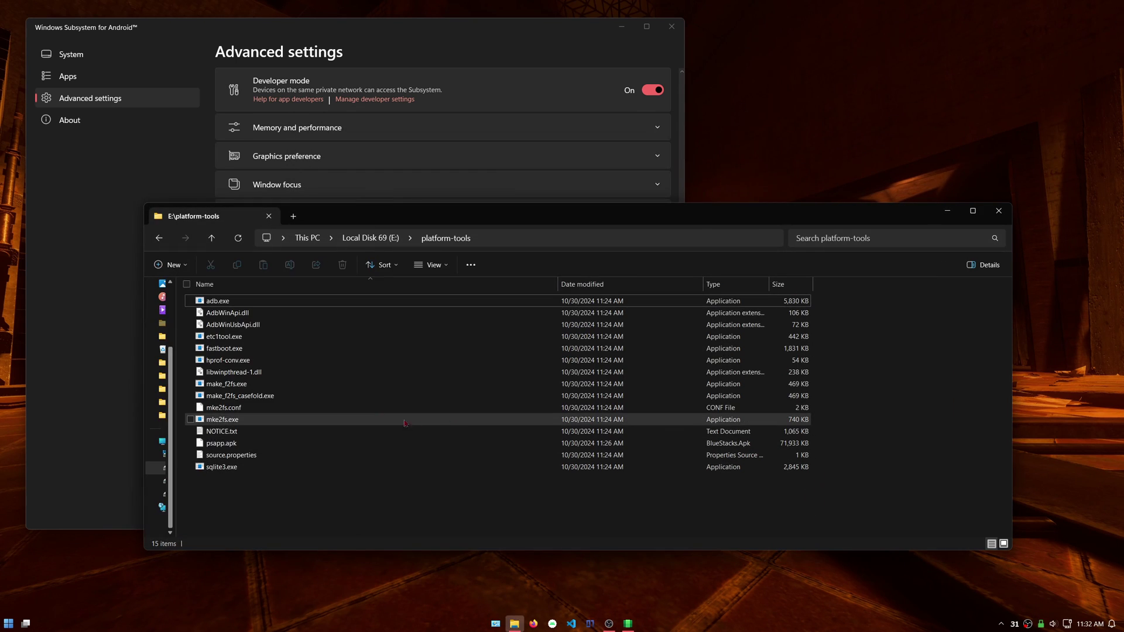
pyautogui.rightClick(218, 444)
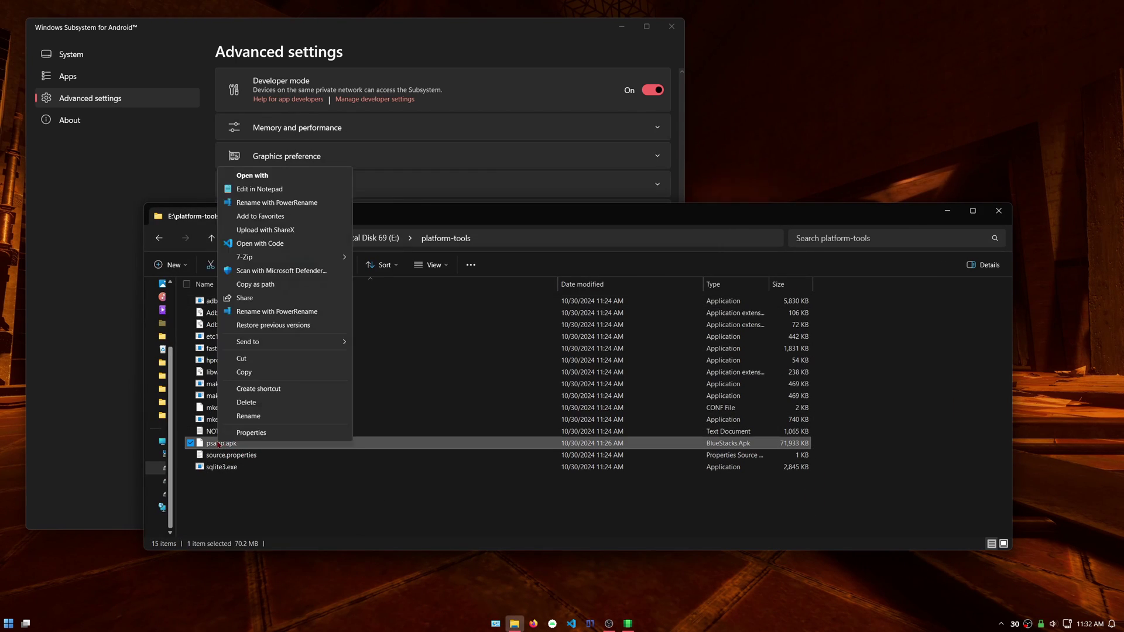
pyautogui.click(248, 404)
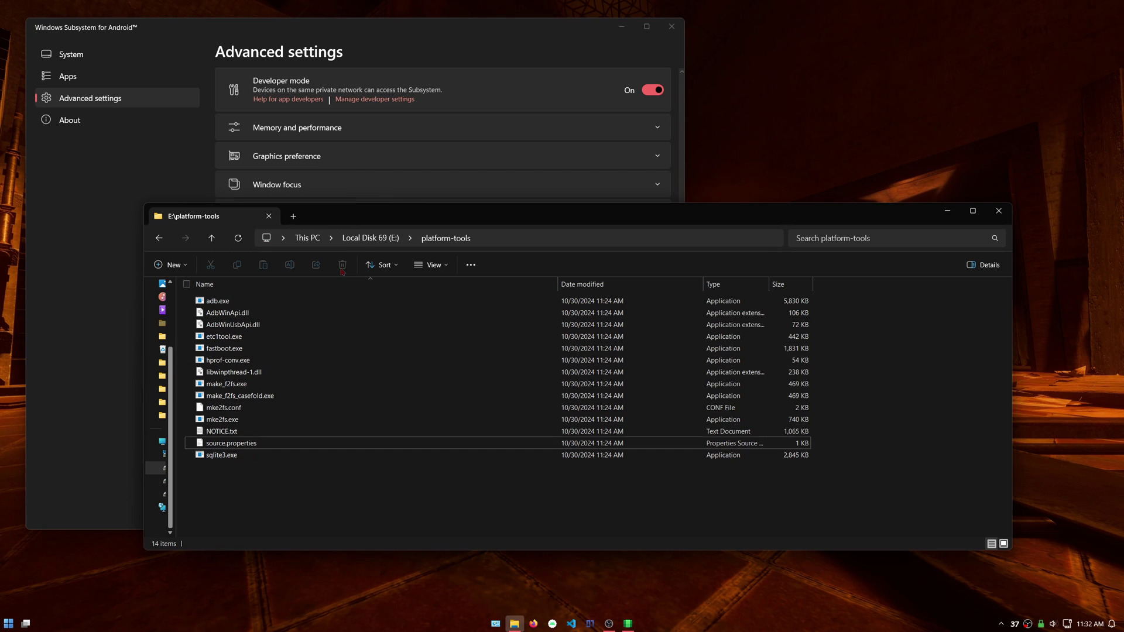
# Launch PS App from the subsystem's list of installed Android apps.
pyautogui.click(267, 217)
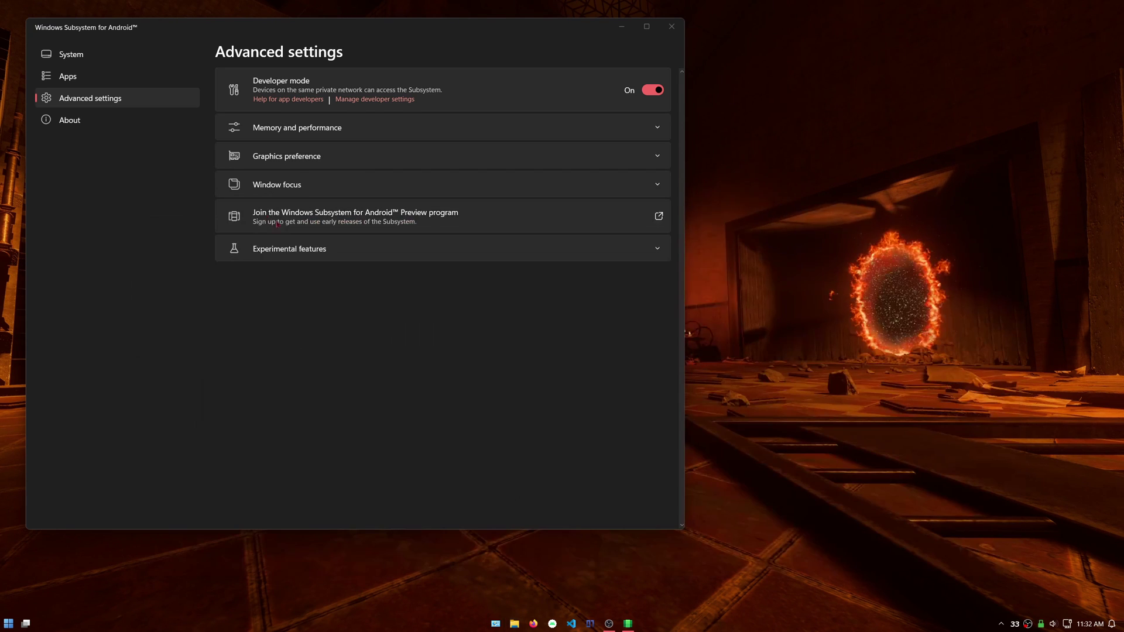
pyautogui.click(106, 69)
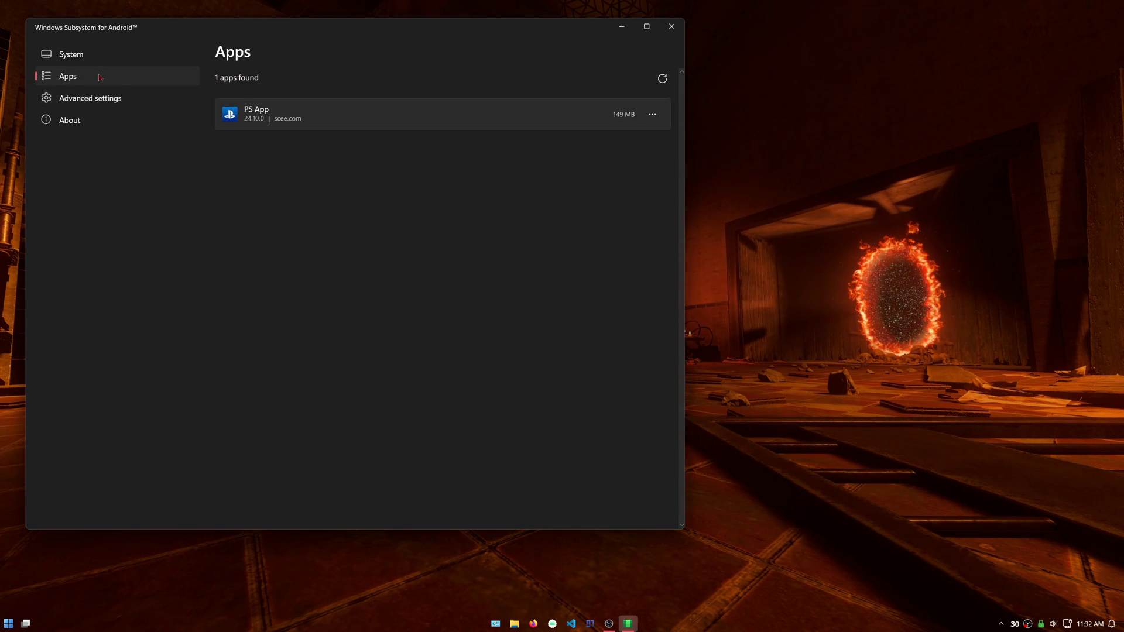
pyautogui.click(652, 119)
pyautogui.click(638, 55)
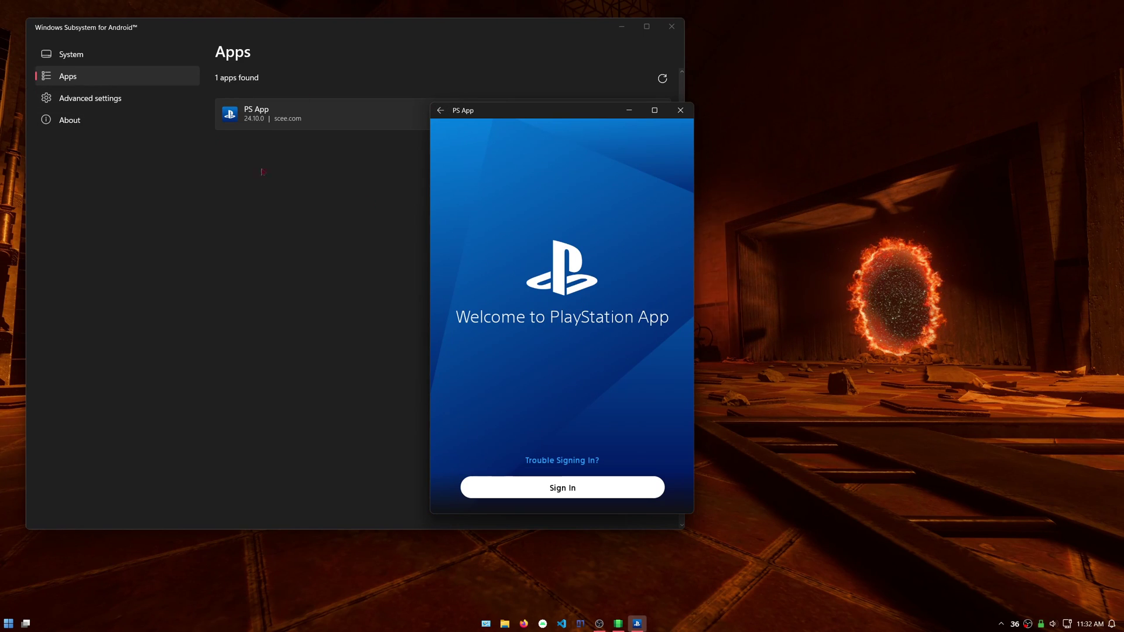
pyautogui.click(79, 55)
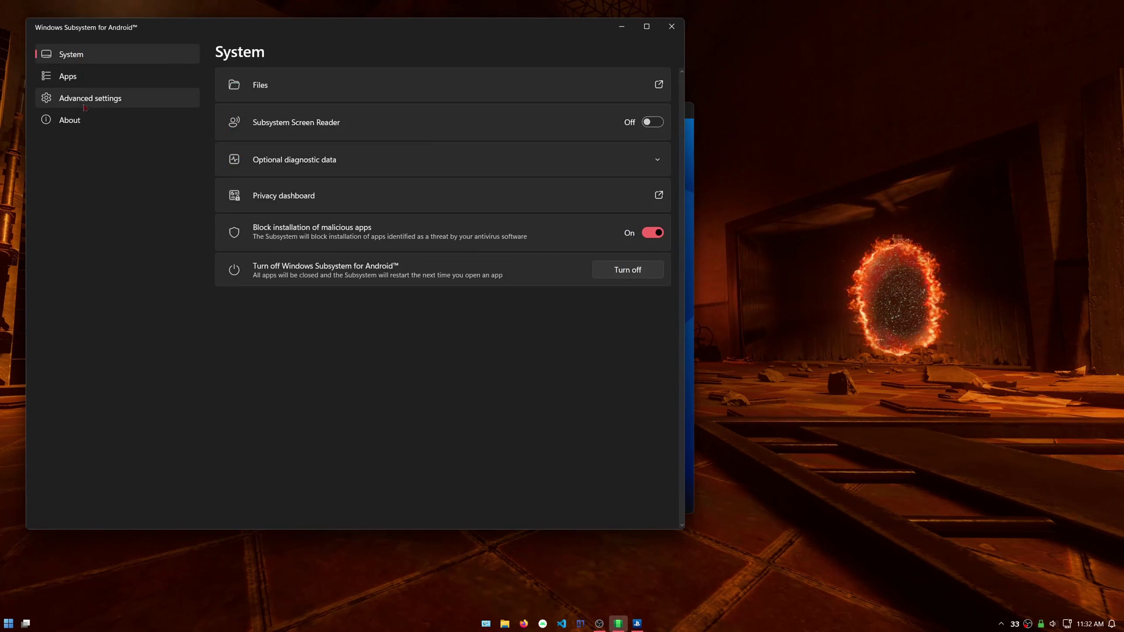
pyautogui.click(621, 29)
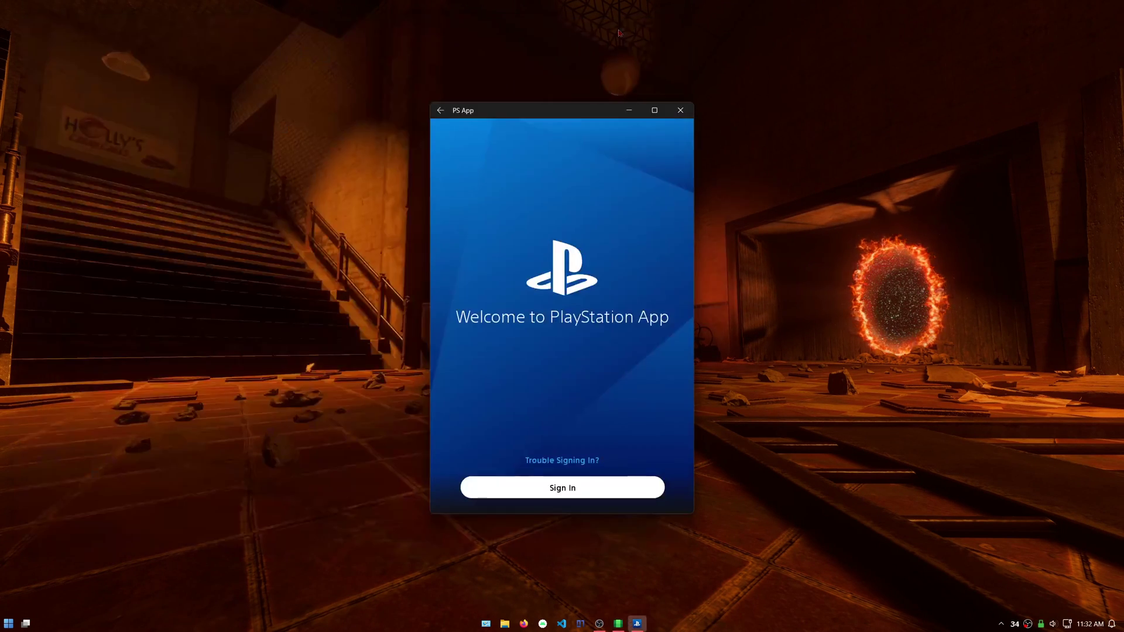
# Sign in and step through the onboarding pages, allowing notifications, to reach the home page.
pyautogui.click(567, 491)
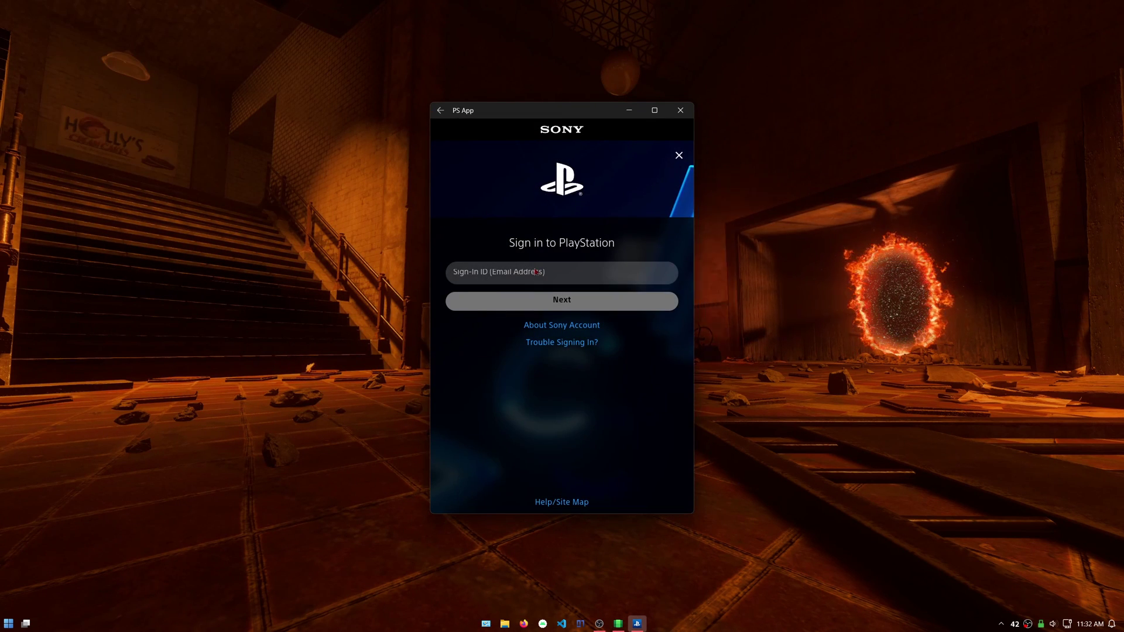
pyautogui.click(536, 272)
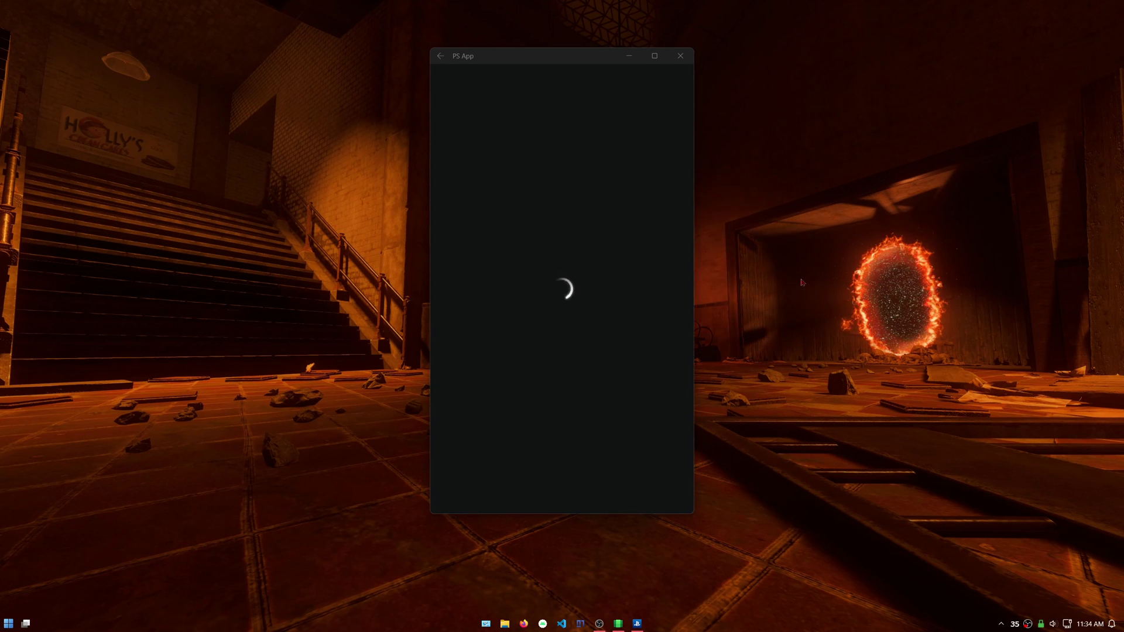
pyautogui.click(584, 488)
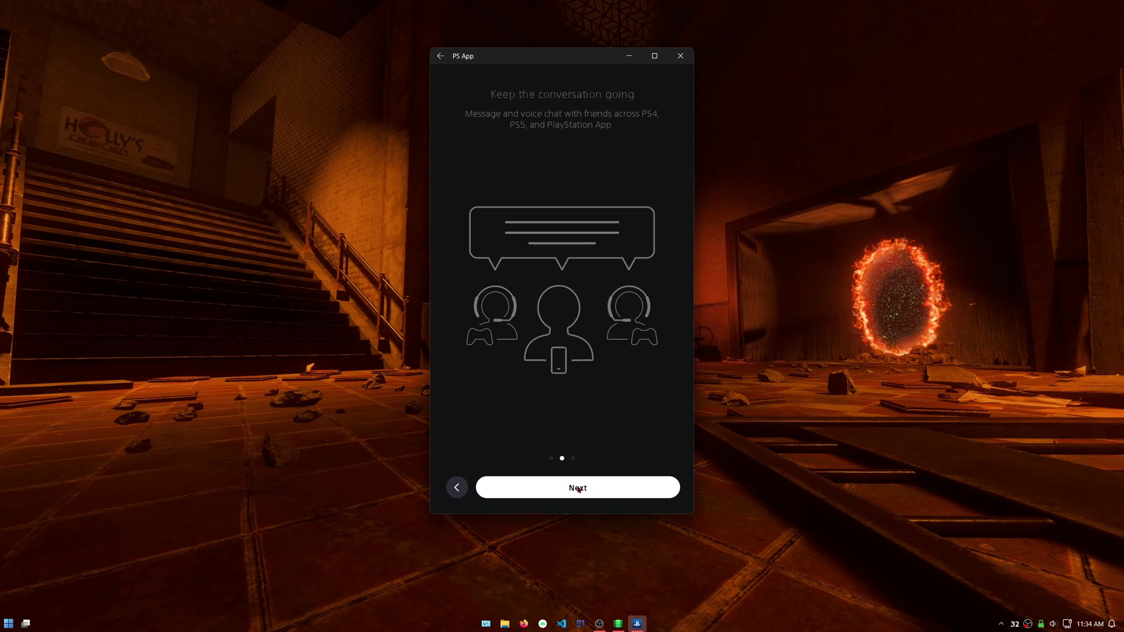
pyautogui.click(583, 488)
pyautogui.click(584, 488)
pyautogui.click(579, 488)
pyautogui.click(544, 307)
pyautogui.click(592, 486)
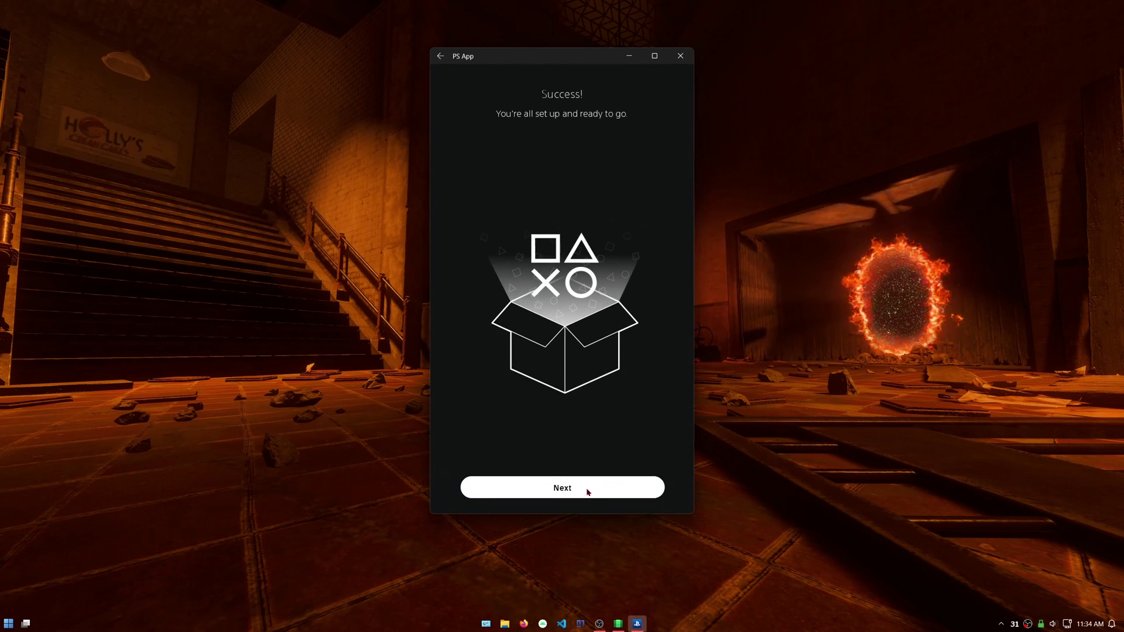
pyautogui.click(589, 490)
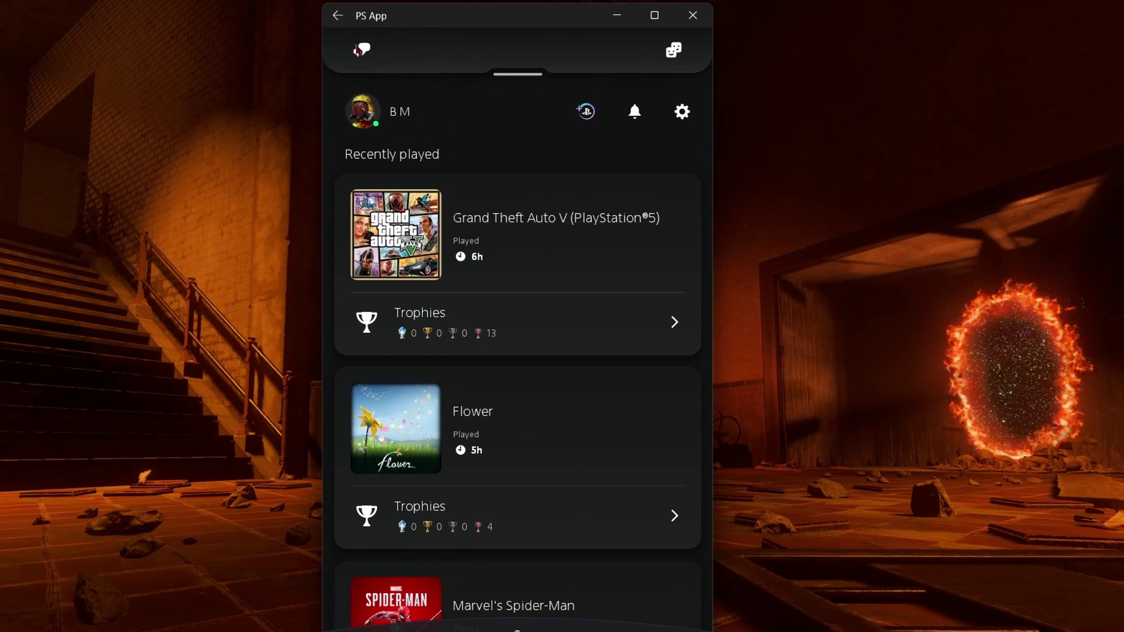
# Start a closed party from Chats with microphone allowed while using the app, then minimise it.
pyautogui.click(360, 50)
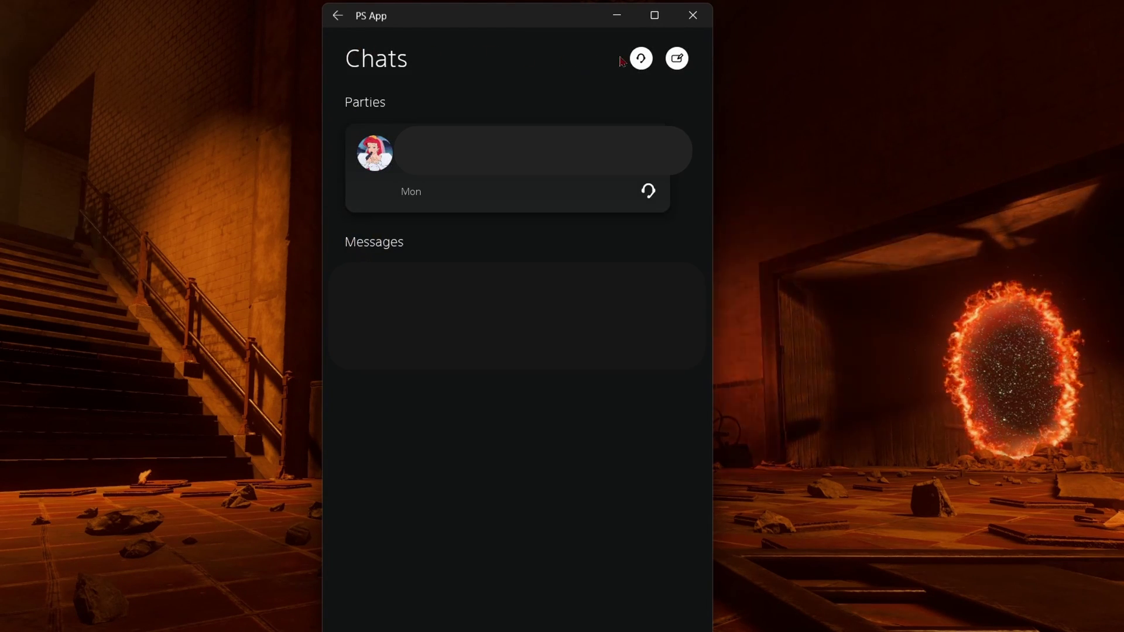
pyautogui.click(640, 58)
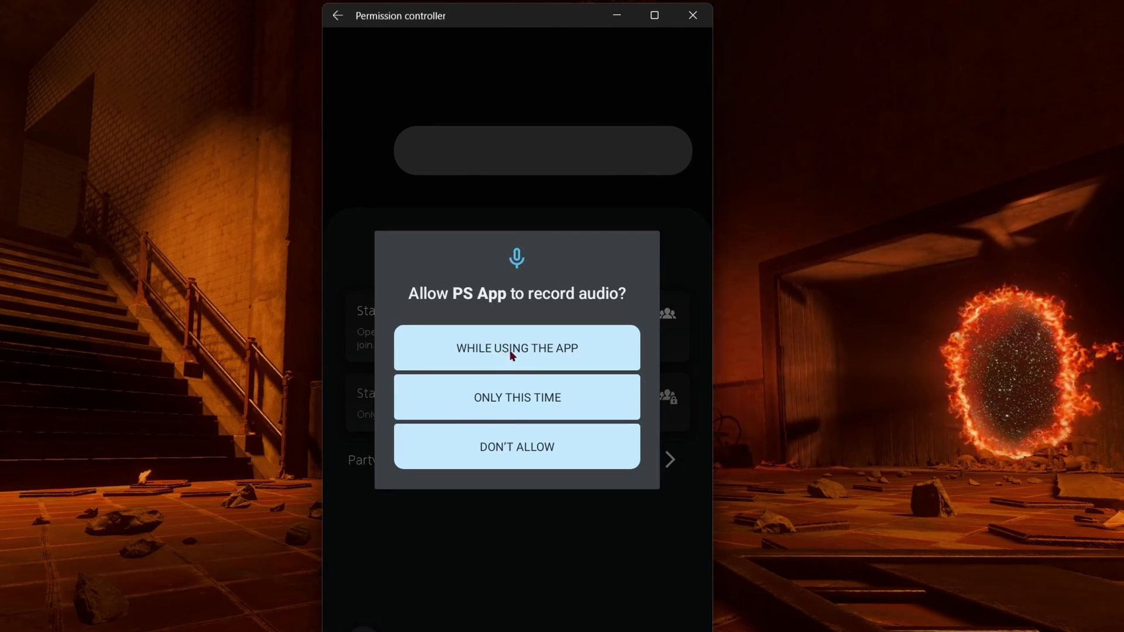
pyautogui.click(485, 350)
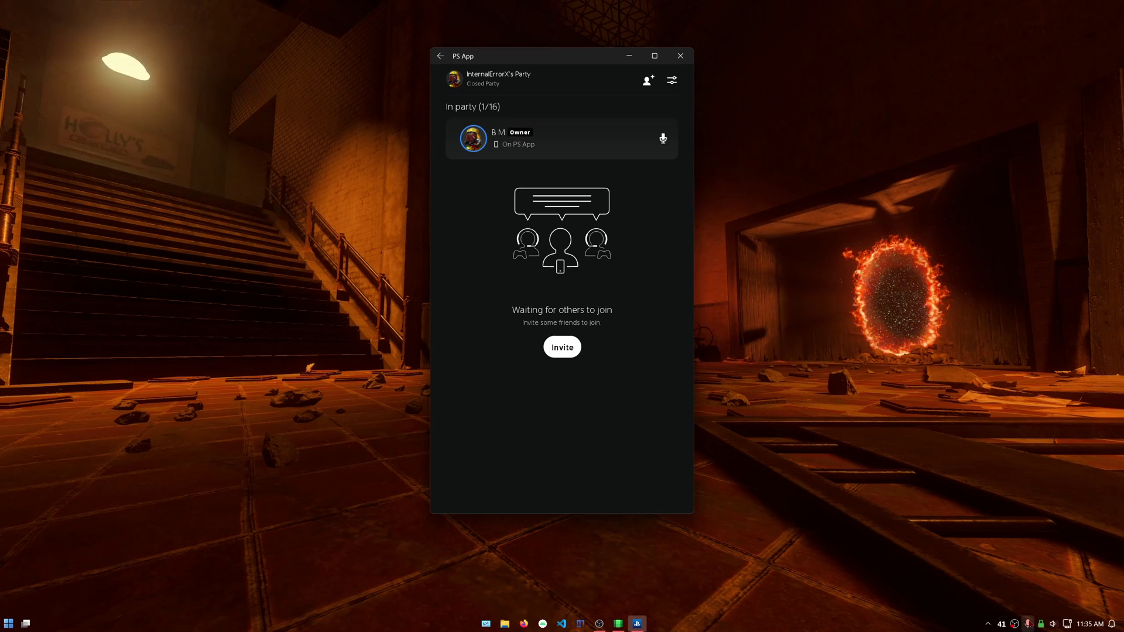
pyautogui.moveTo(1029, 625)
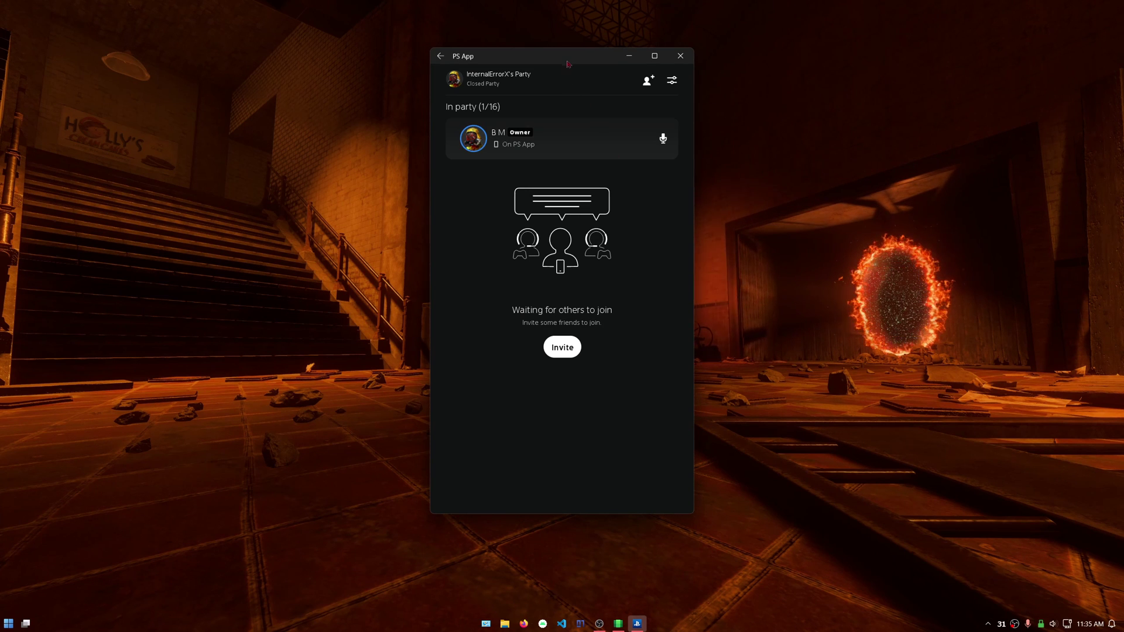
pyautogui.moveTo(568, 63); pyautogui.dragTo(832, 36)
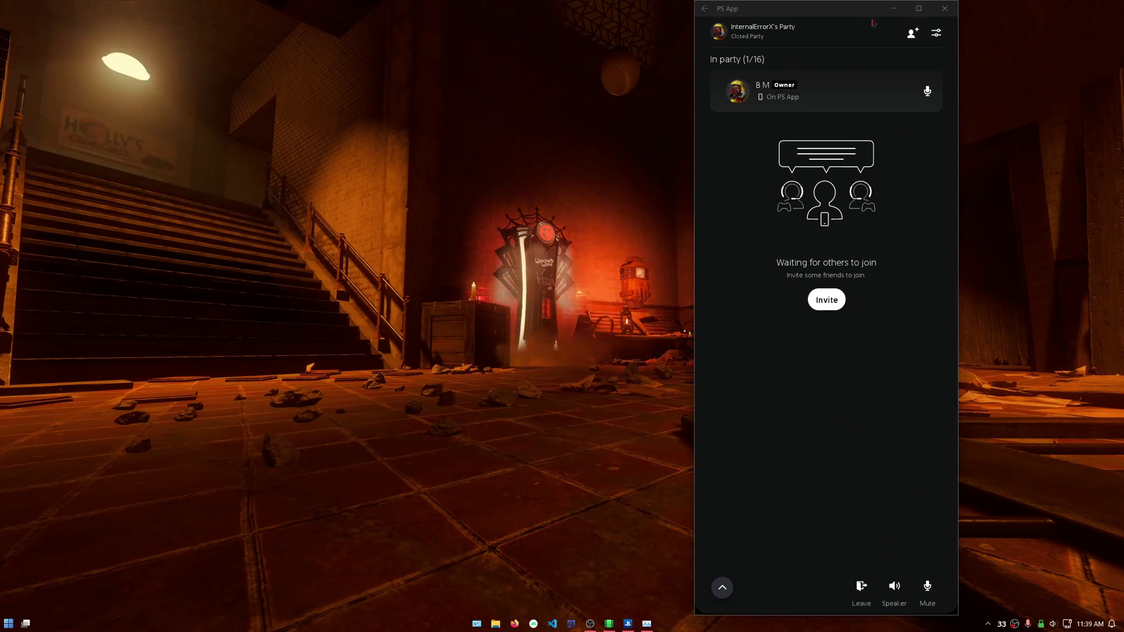
pyautogui.click(893, 8)
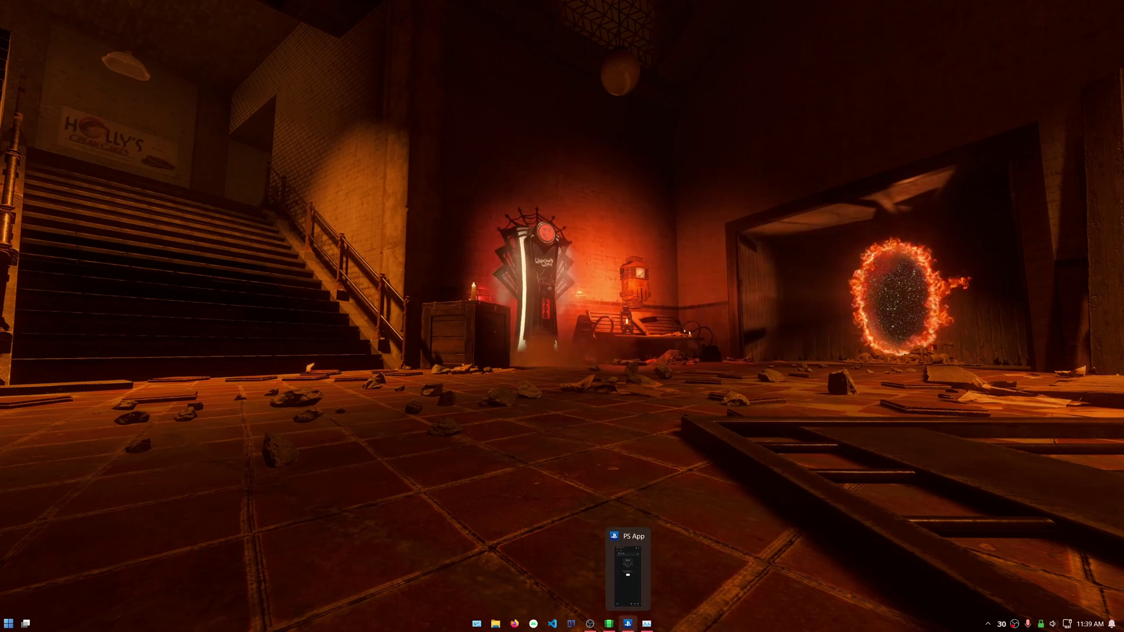
# Turn the subsystem off and switch Developer mode off in Advanced settings.
pyautogui.click(608, 624)
pyautogui.click(630, 624)
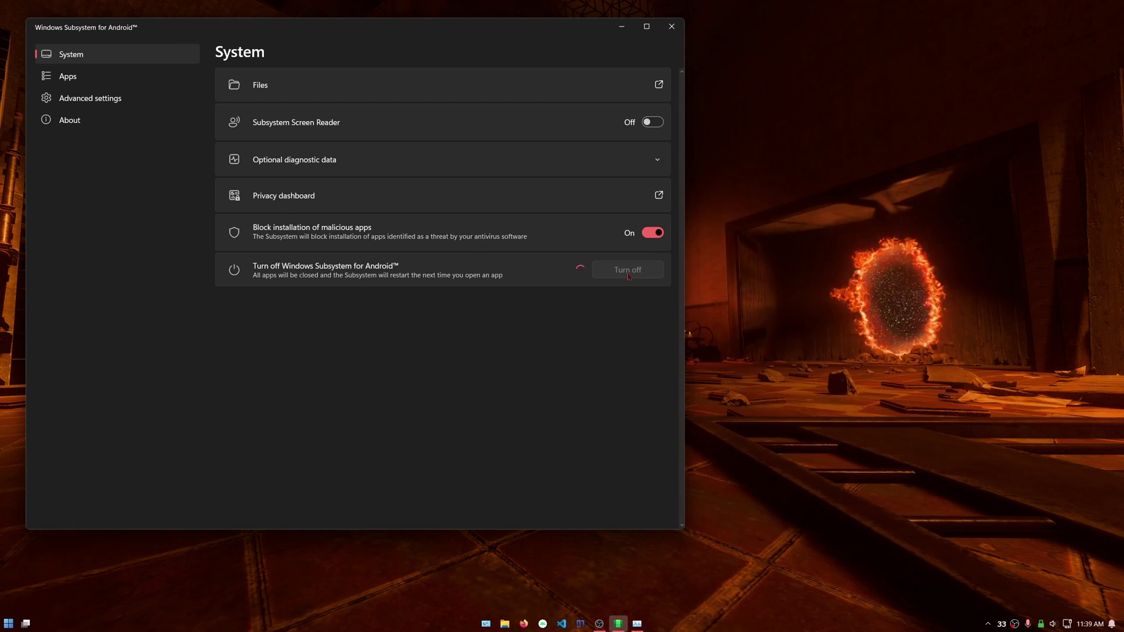
pyautogui.click(135, 98)
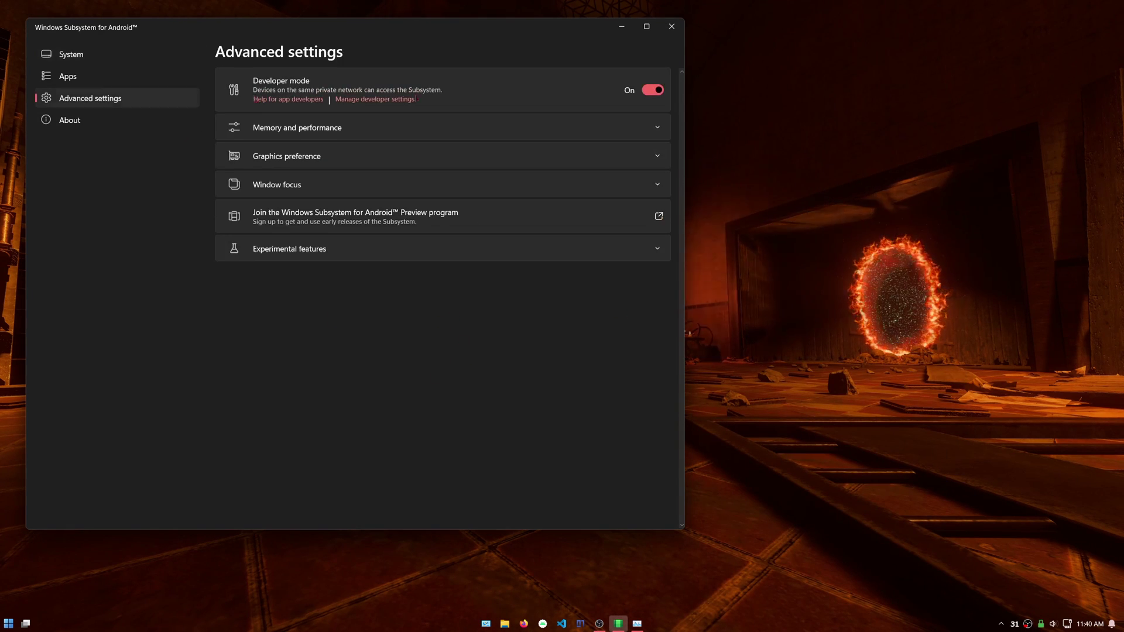
pyautogui.click(653, 90)
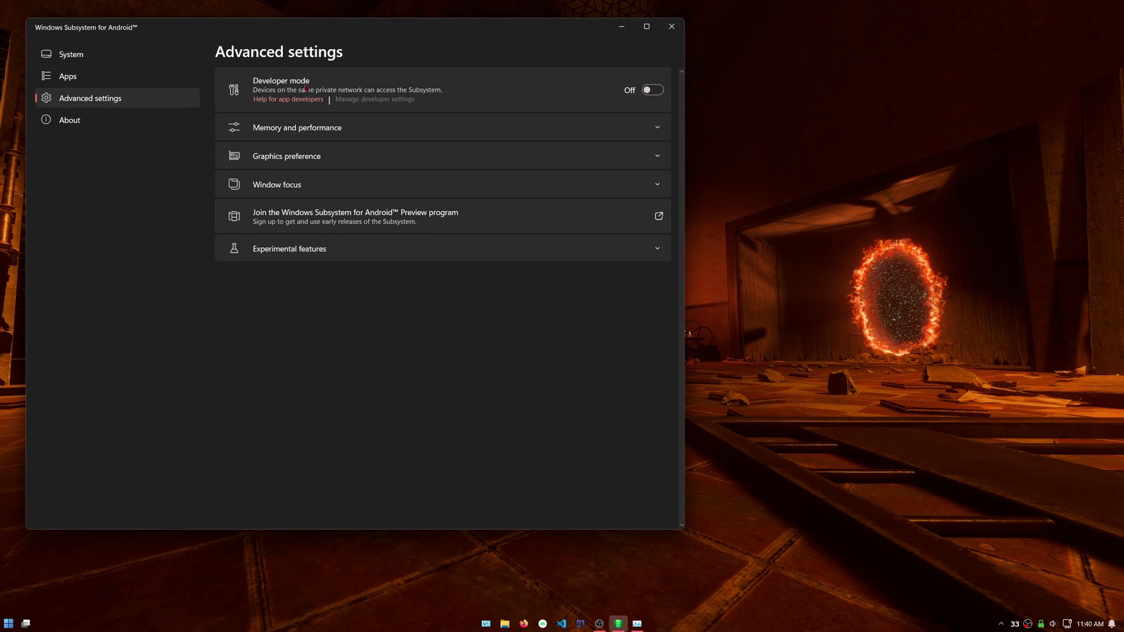
# Adjust graphics preference (Microsoft Basic Render Driver) and memory allocation, then return to System.
pyautogui.click(644, 156)
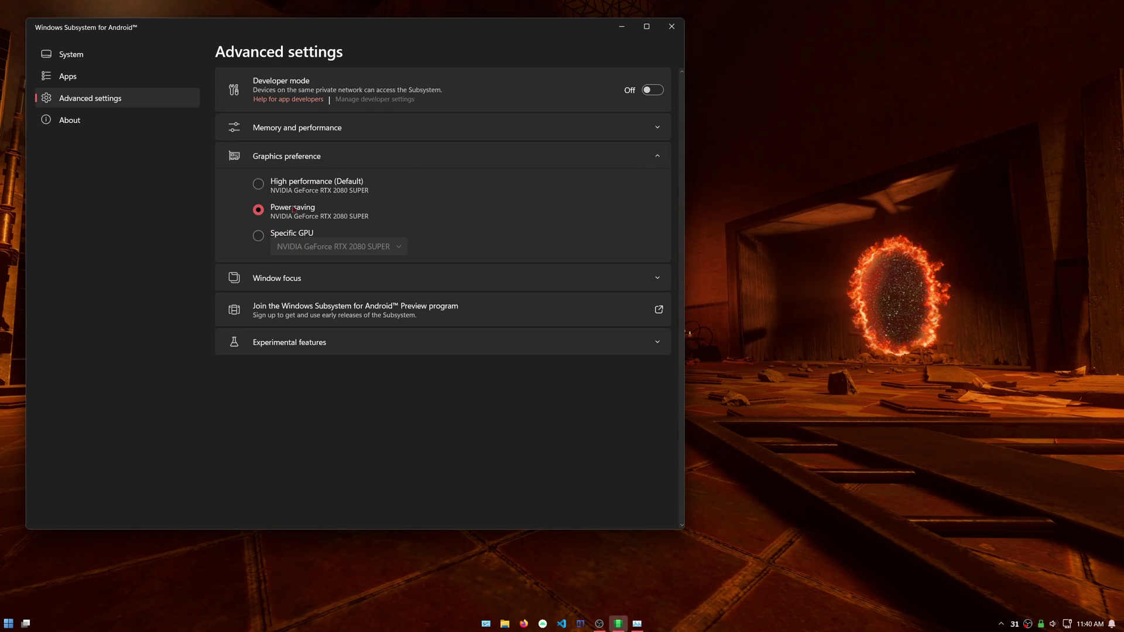
pyautogui.click(271, 129)
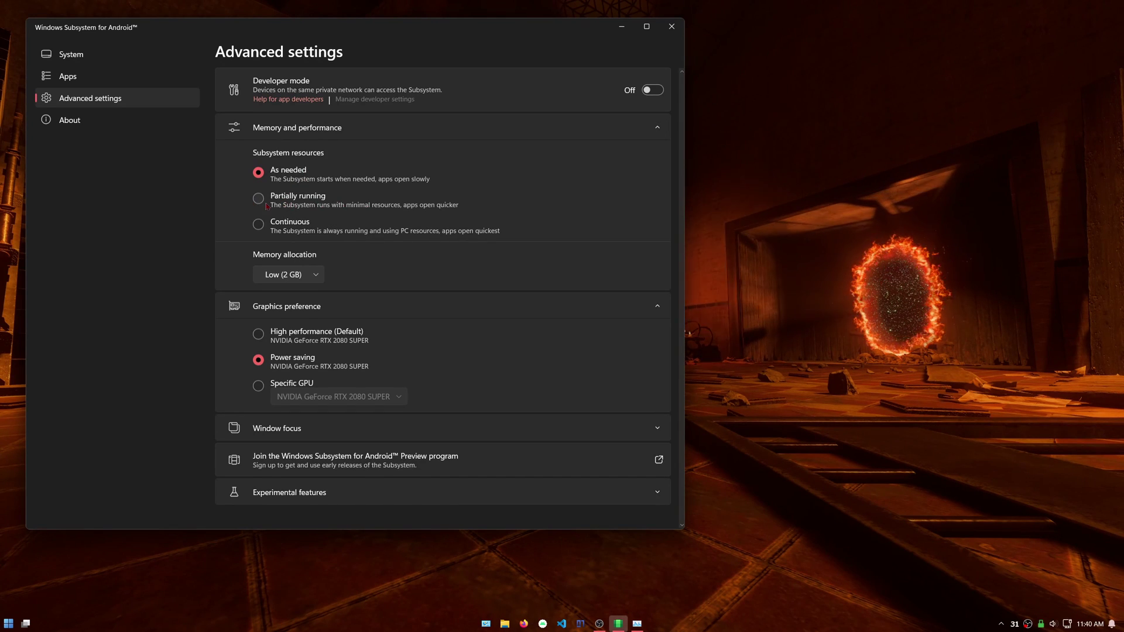
pyautogui.click(302, 295)
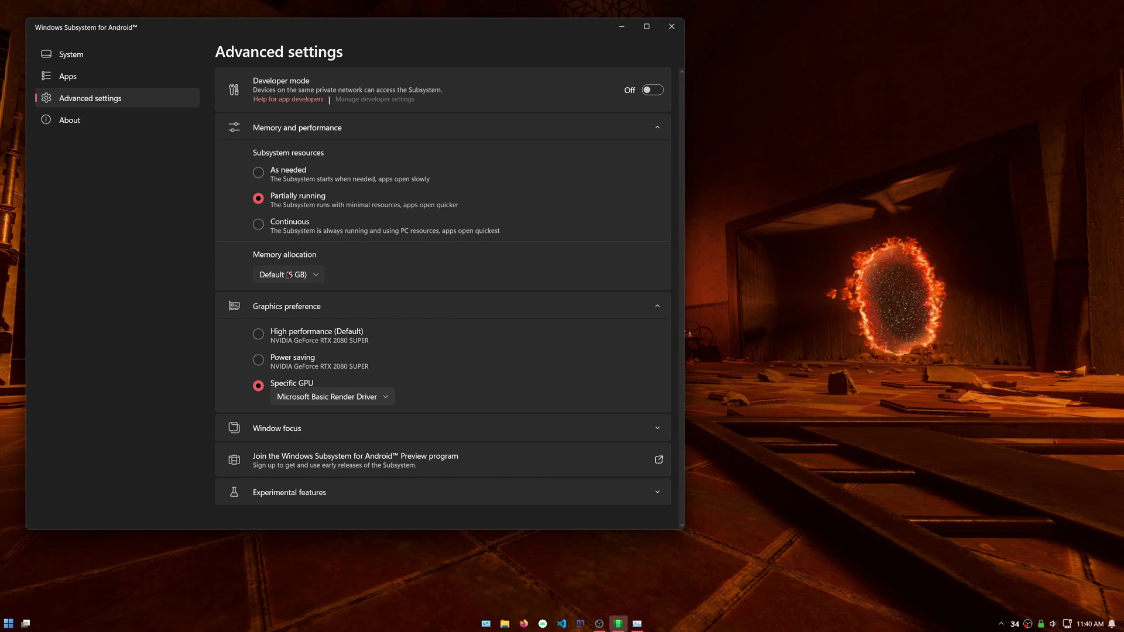
pyautogui.click(281, 254)
pyautogui.click(70, 54)
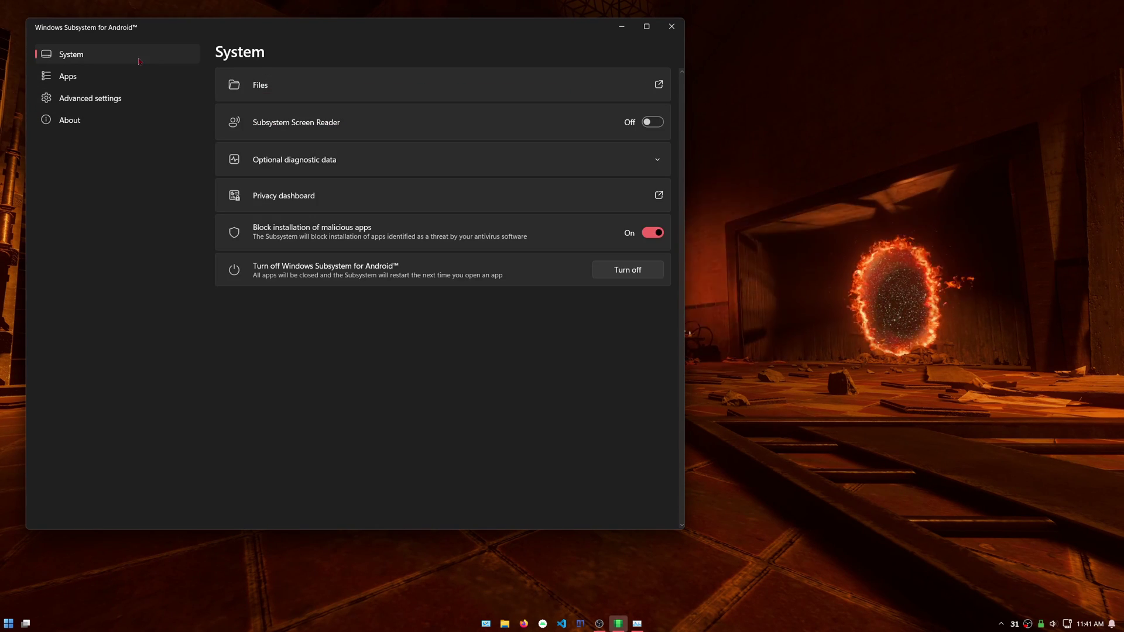
# Close the subsystem settings, pin PS App to the Start menu, and launch it from there.
pyautogui.click(671, 26)
pyautogui.press('super')
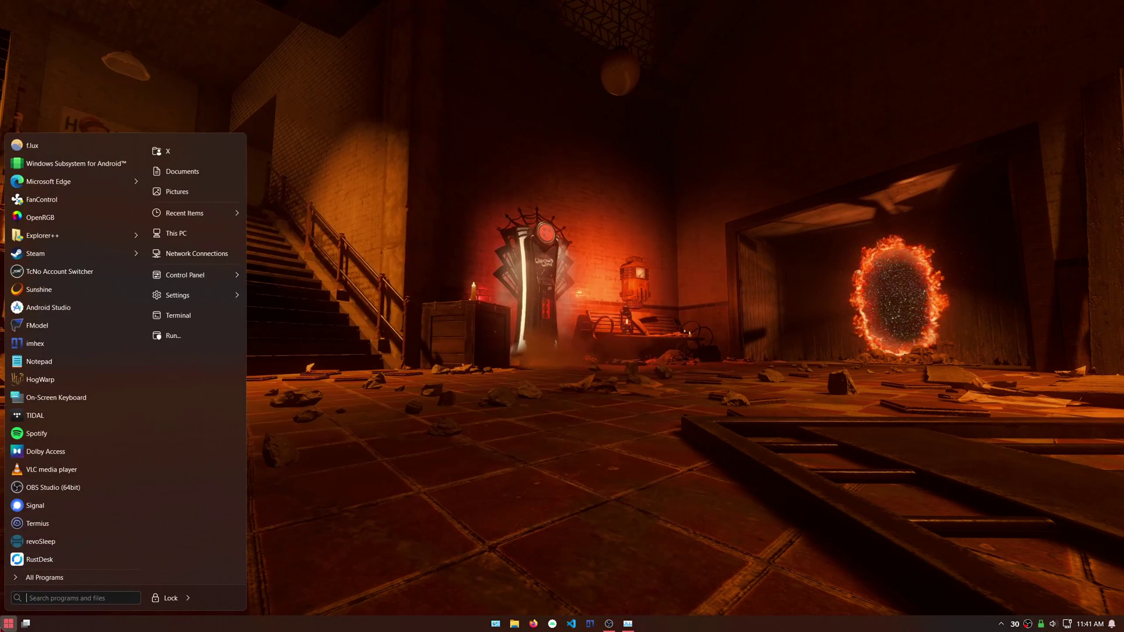
pyautogui.click(82, 578)
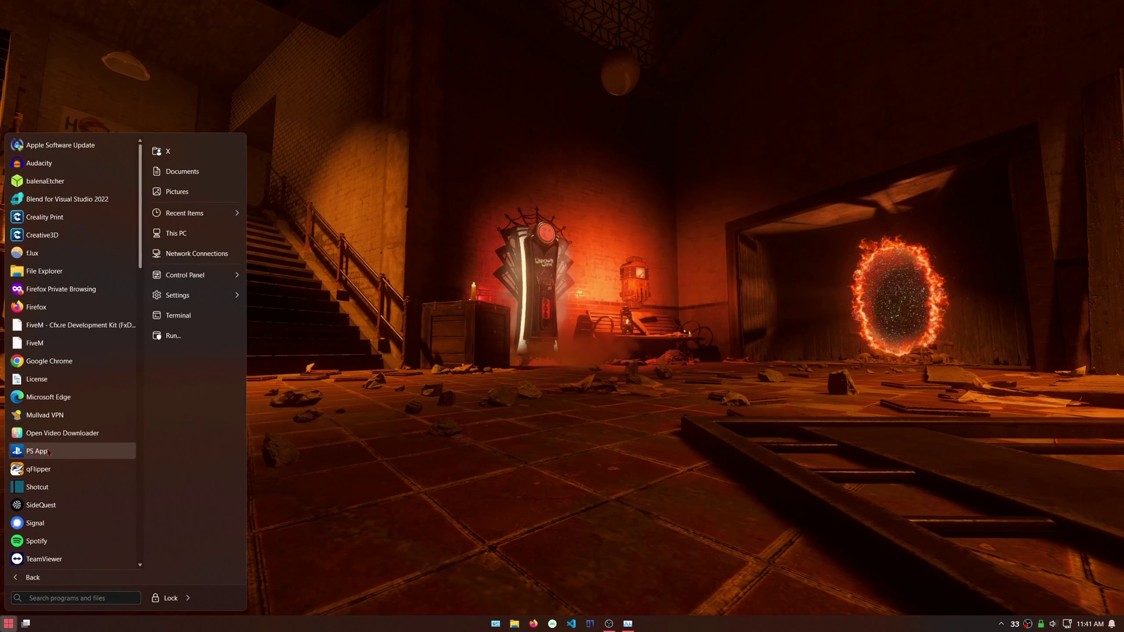
pyautogui.rightClick(53, 452)
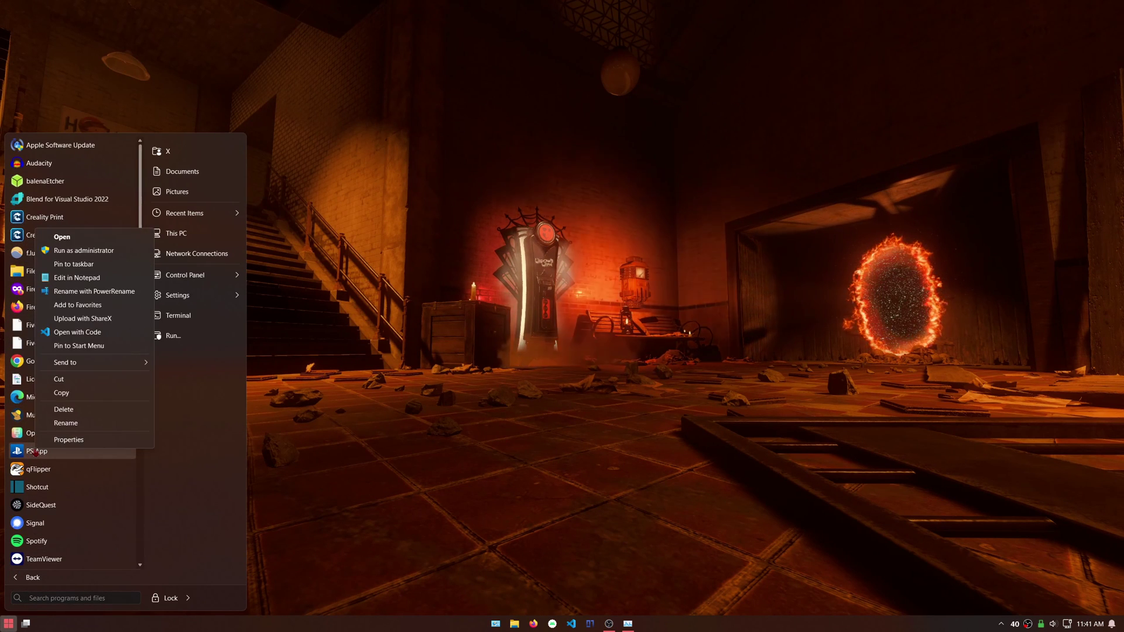
pyautogui.click(77, 346)
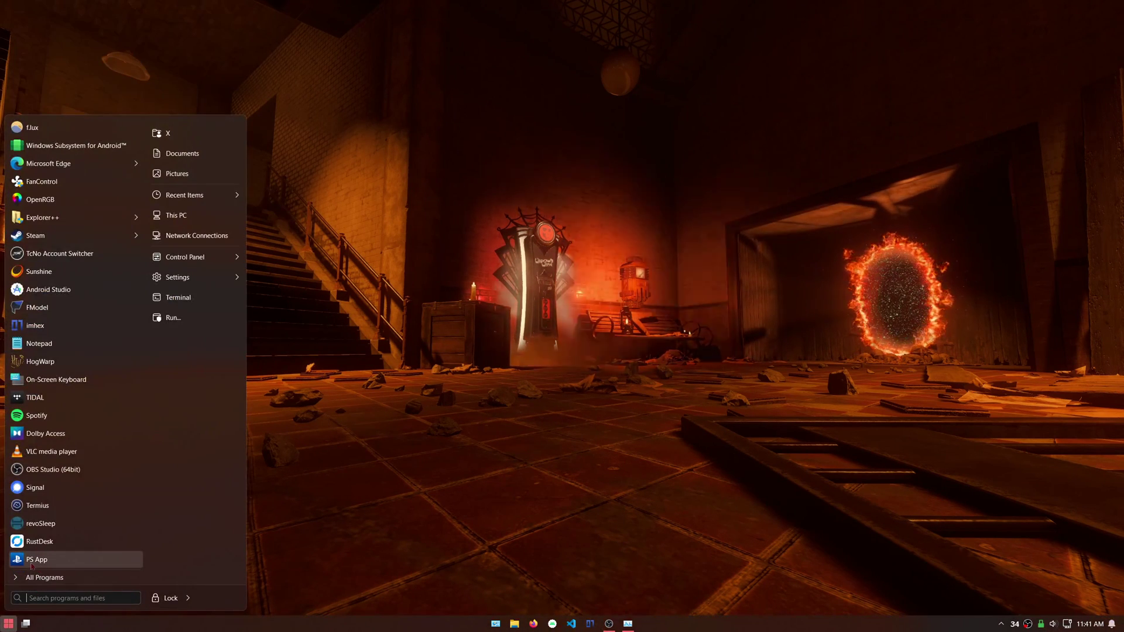
pyautogui.click(36, 560)
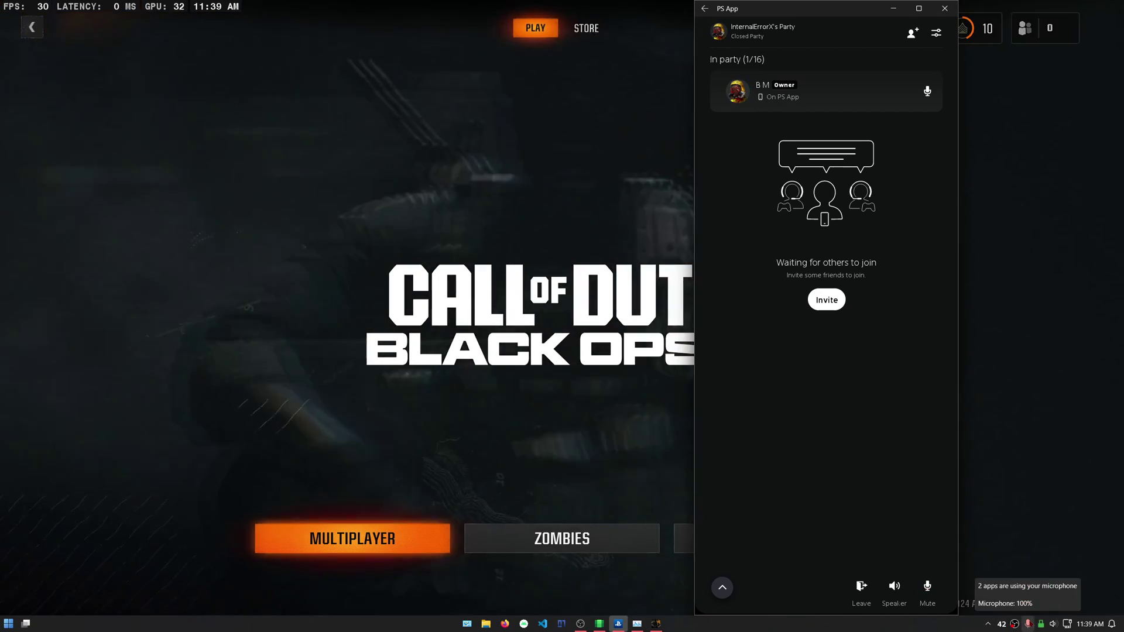
# Bring Call of Duty: Black Ops 6 to the front and enter the MULTIPLAYER lobby.
pyautogui.click(506, 306)
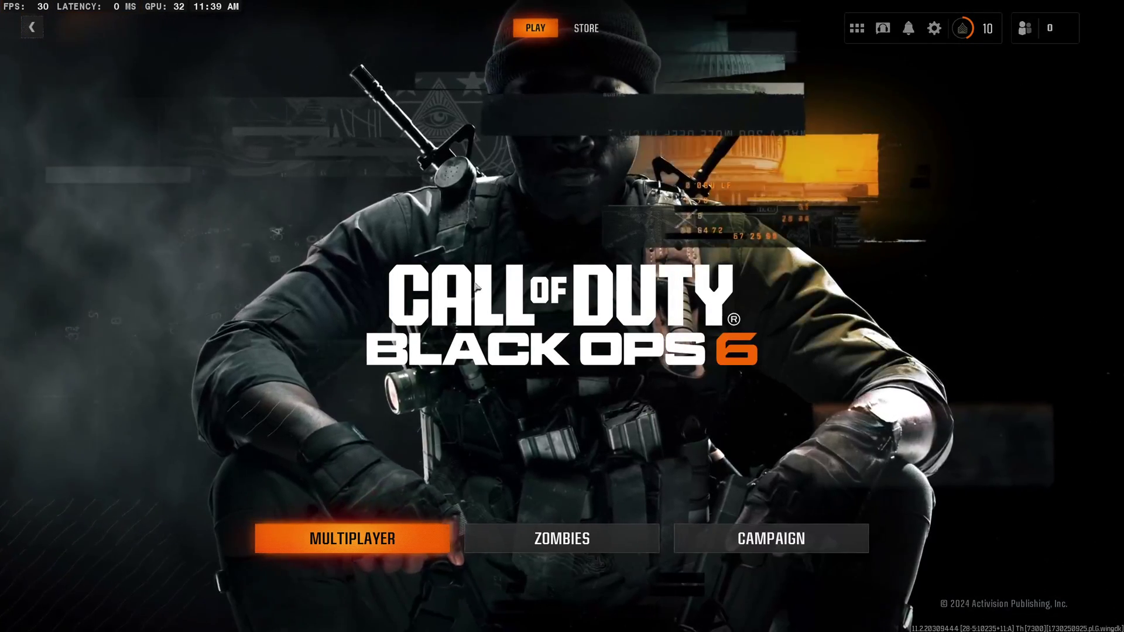
pyautogui.click(419, 538)
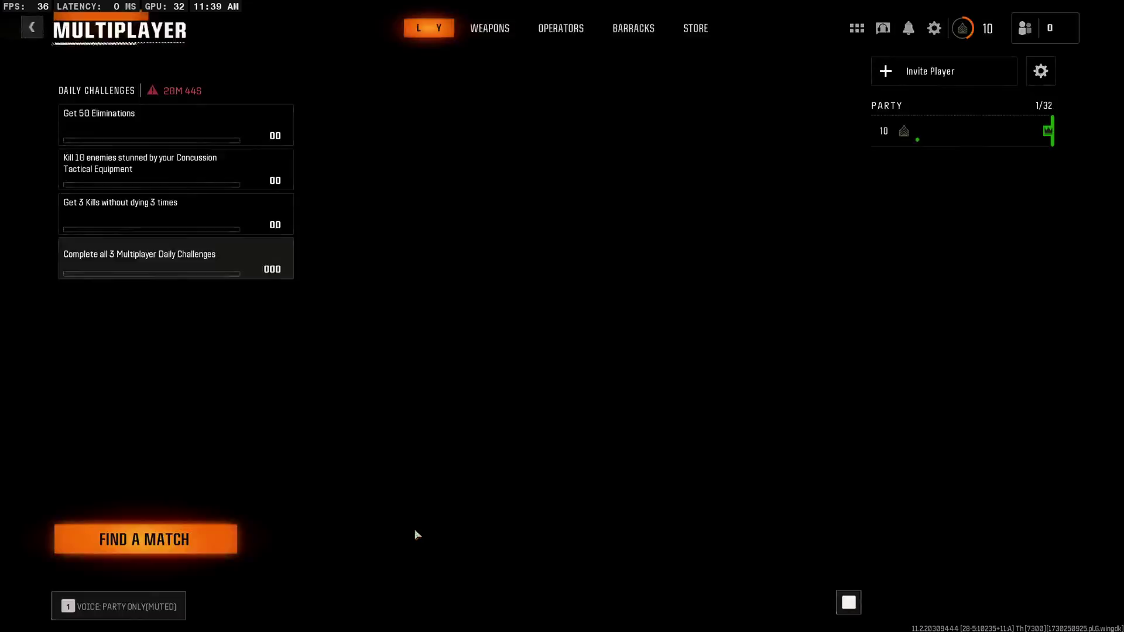